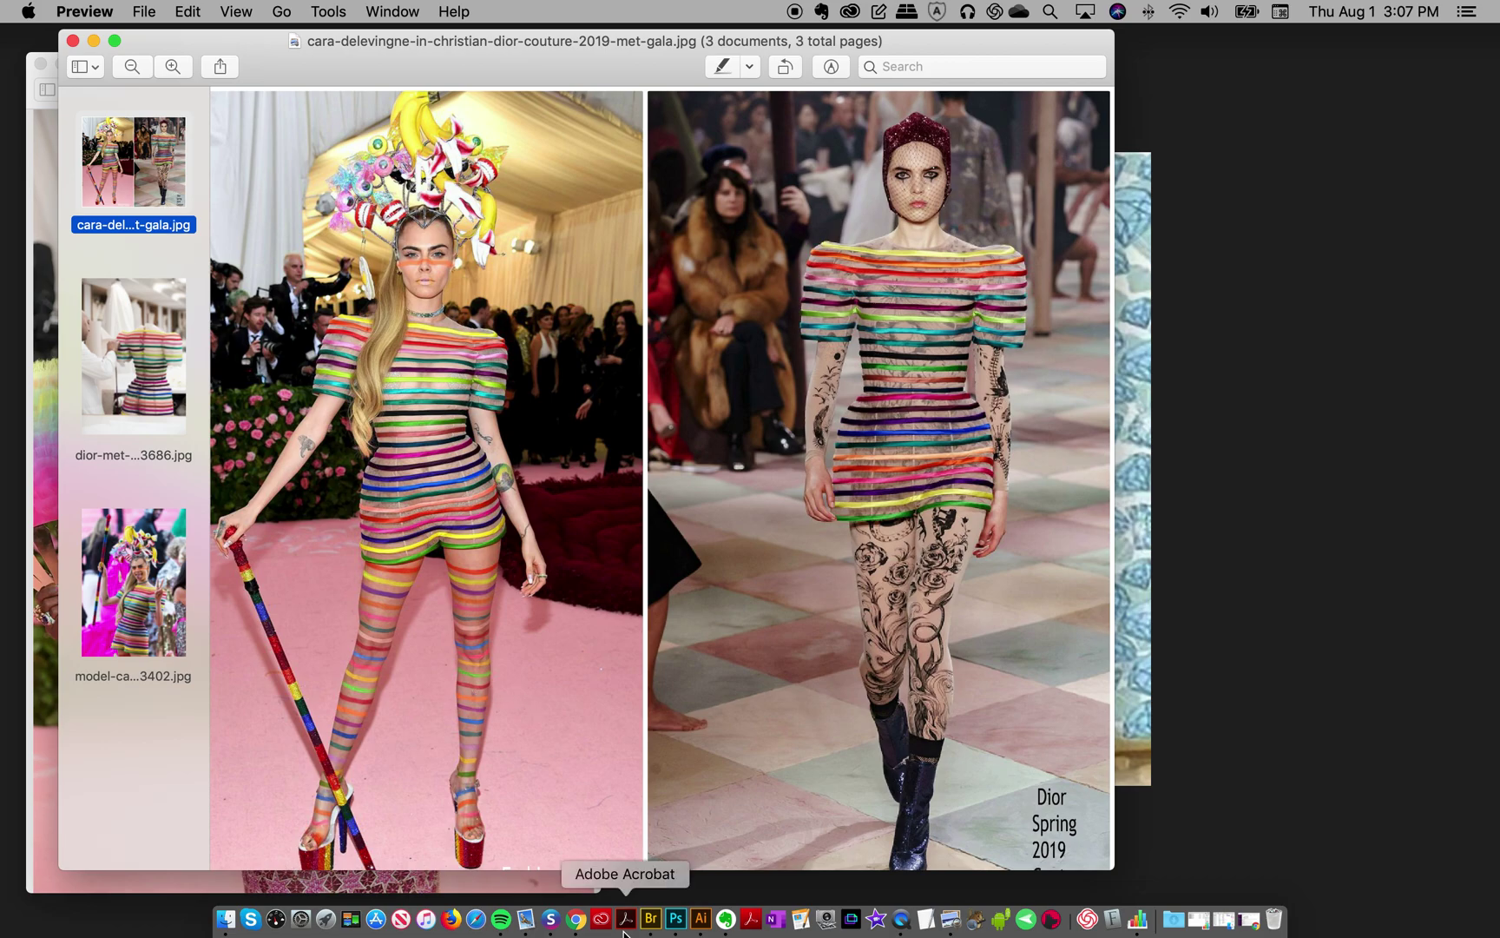
# Step: Examine the striped-dress reference photos in Preview, then return to the dot setup document in Photoshop
pyautogui.click(676, 925)
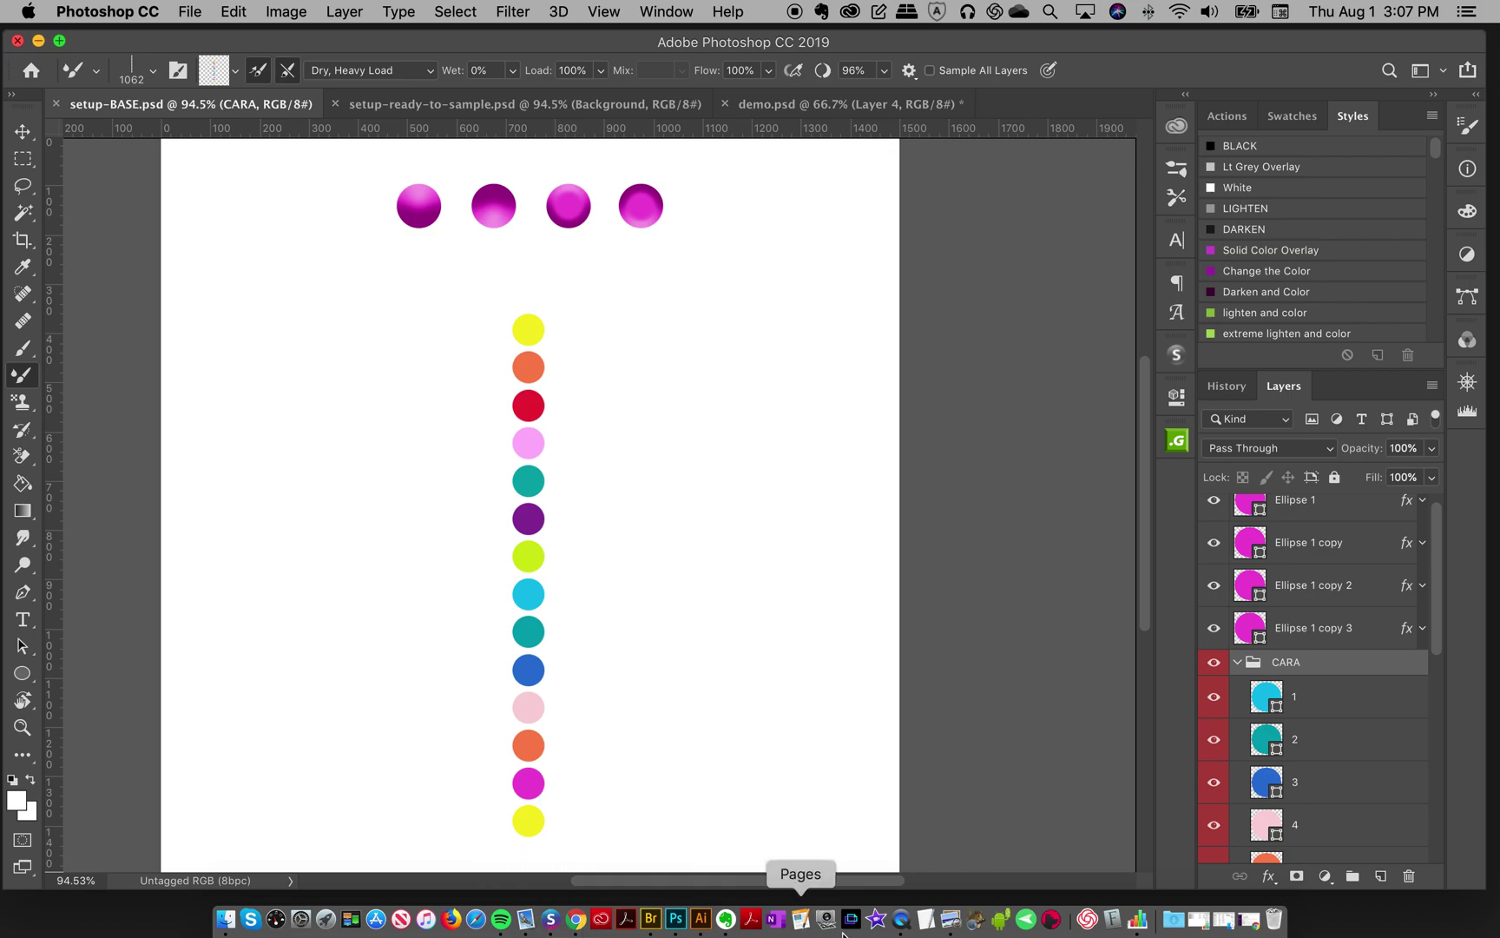
pyautogui.click(952, 925)
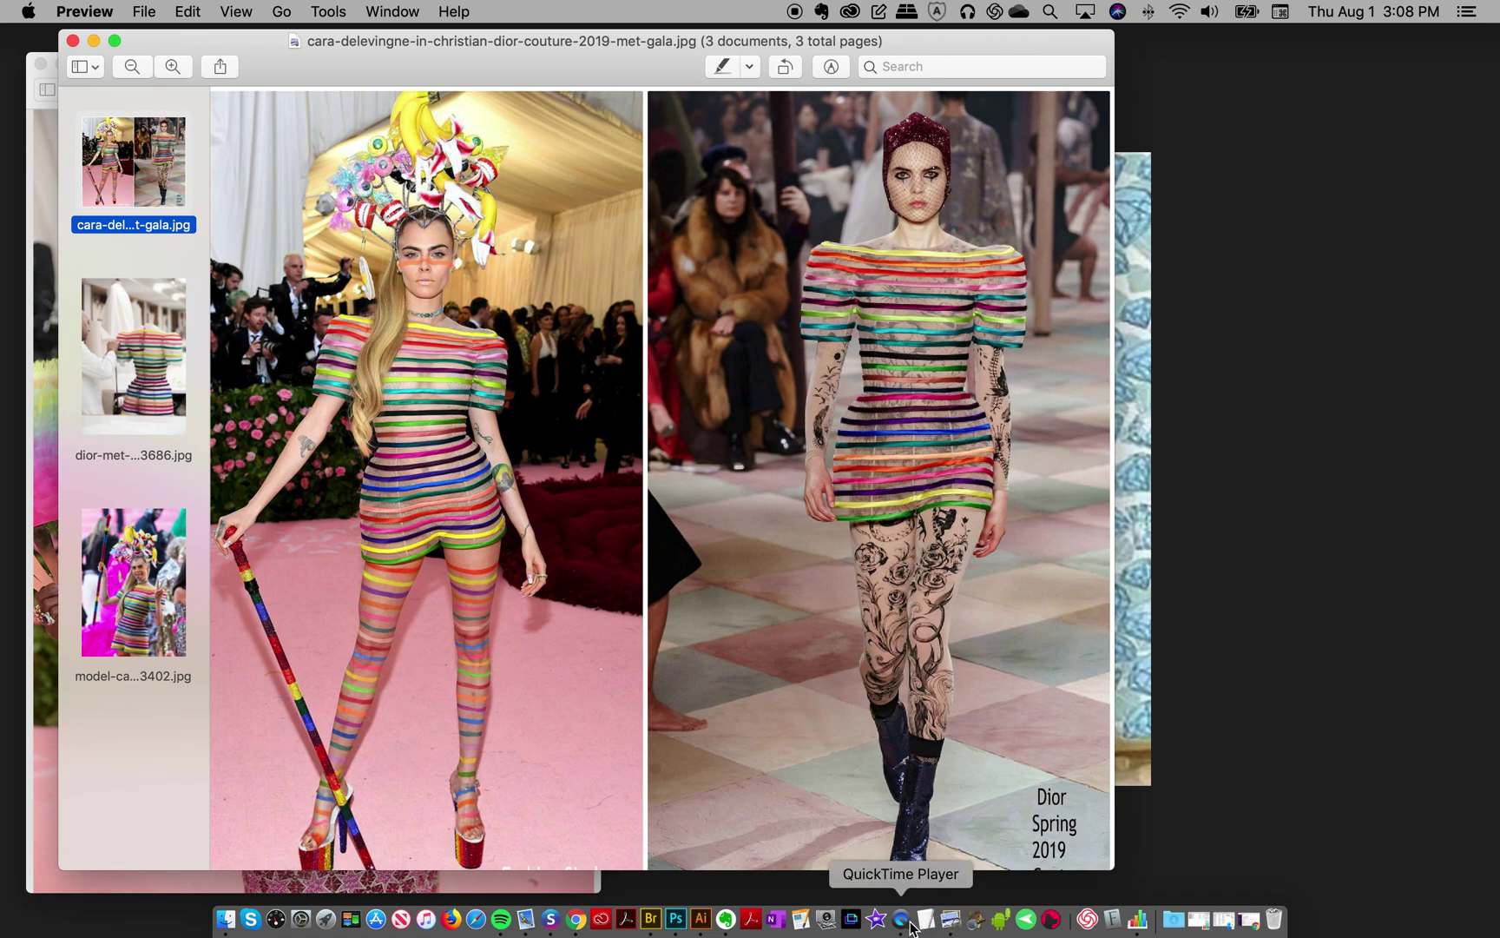
pyautogui.click(676, 921)
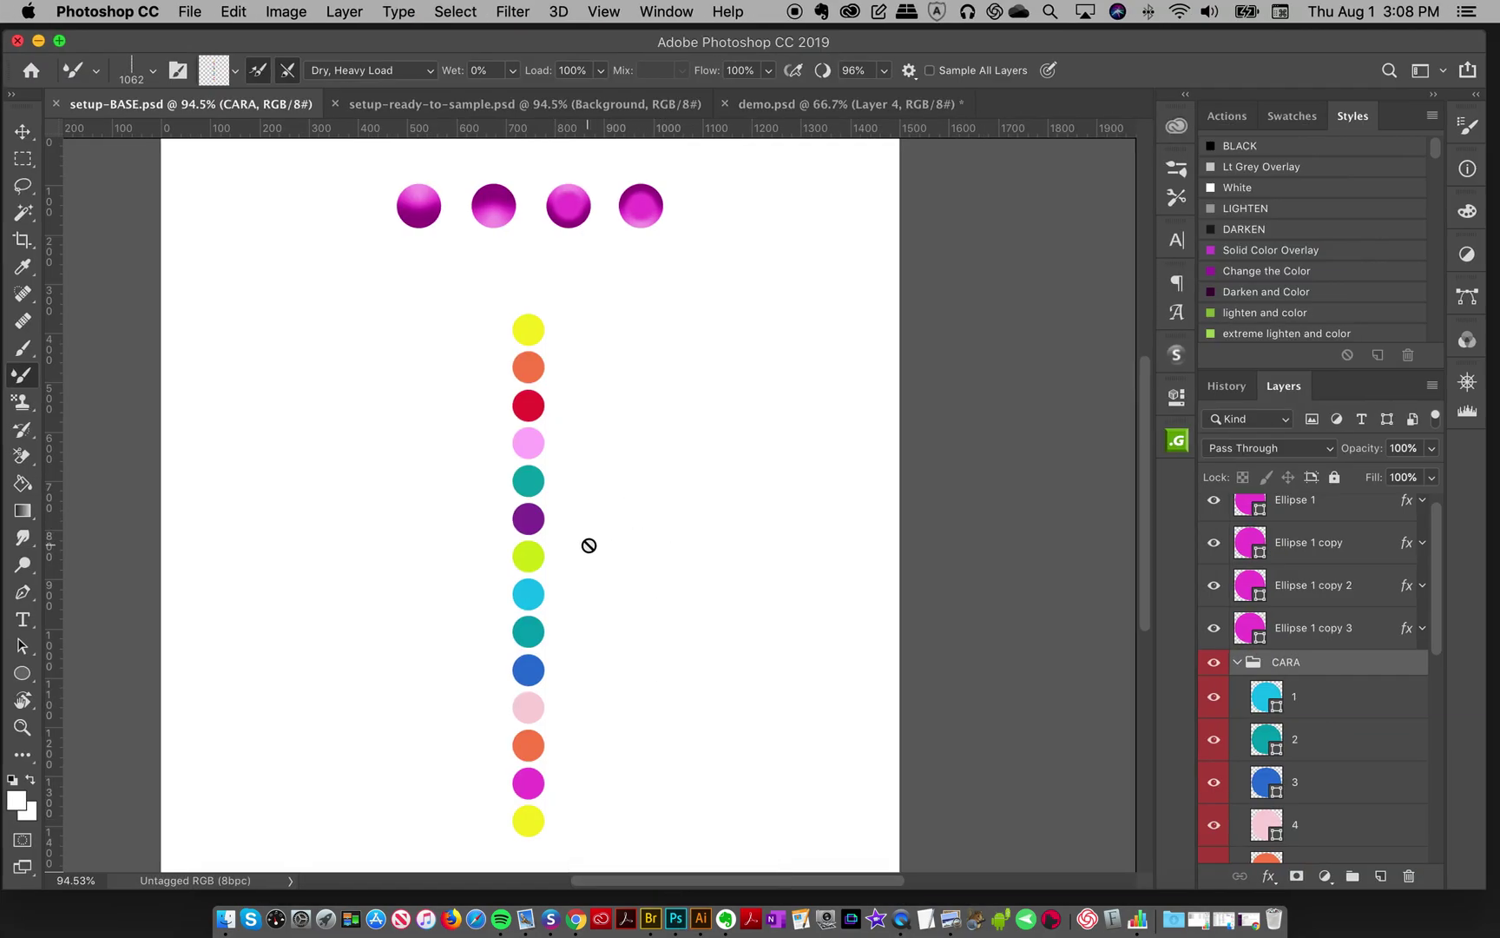
# Step: Collapse the CARA group of coloured dots with the Move tool active and toggle its visibility off and on
pyautogui.click(23, 131)
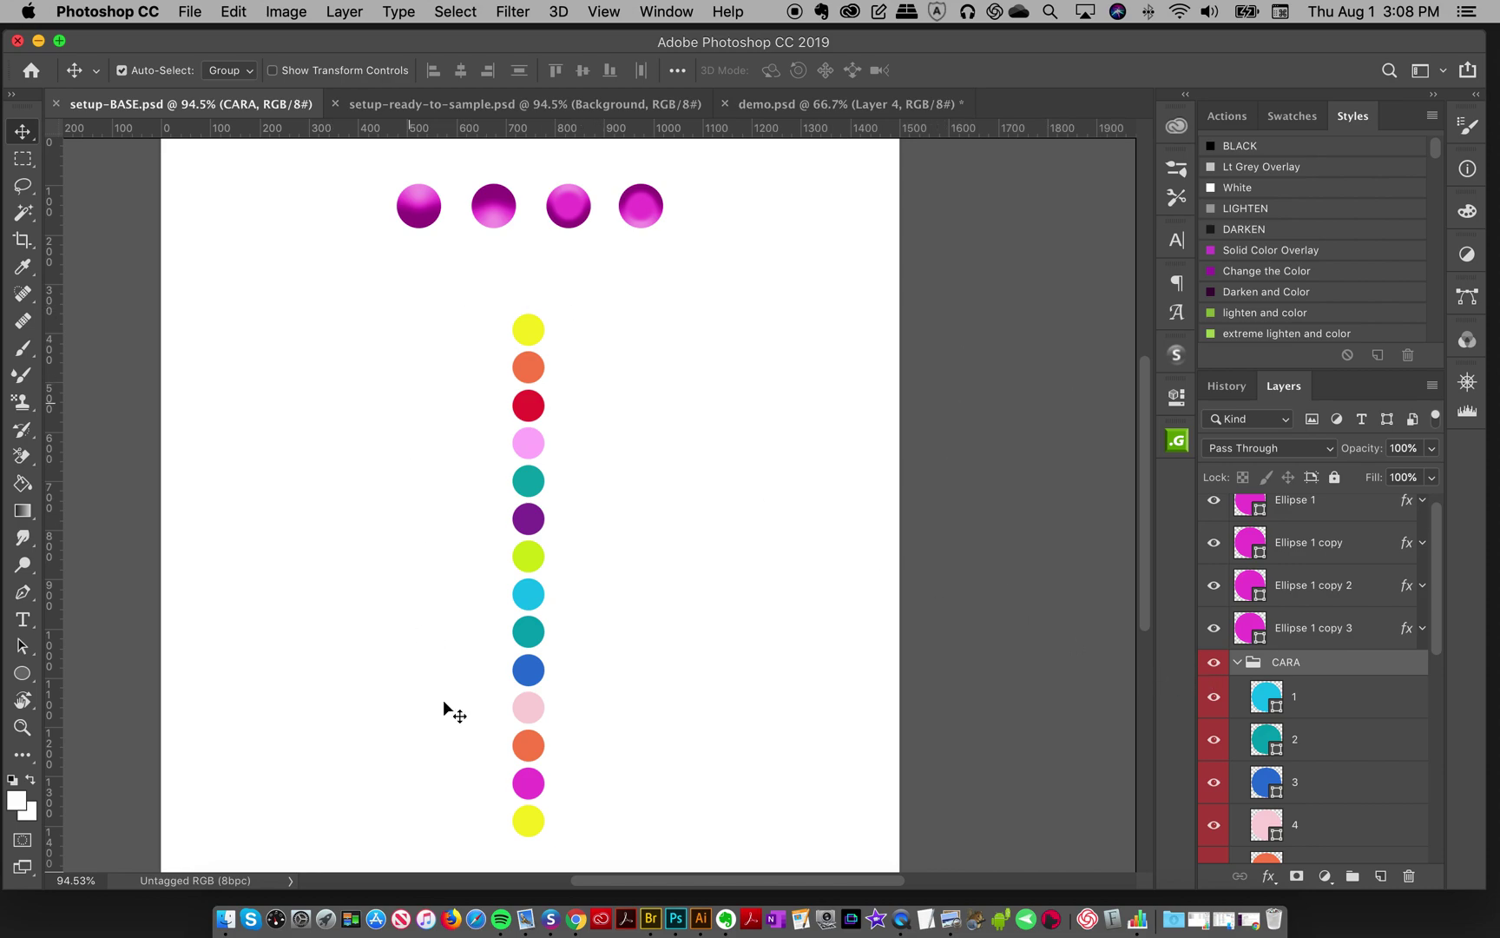
pyautogui.click(1237, 661)
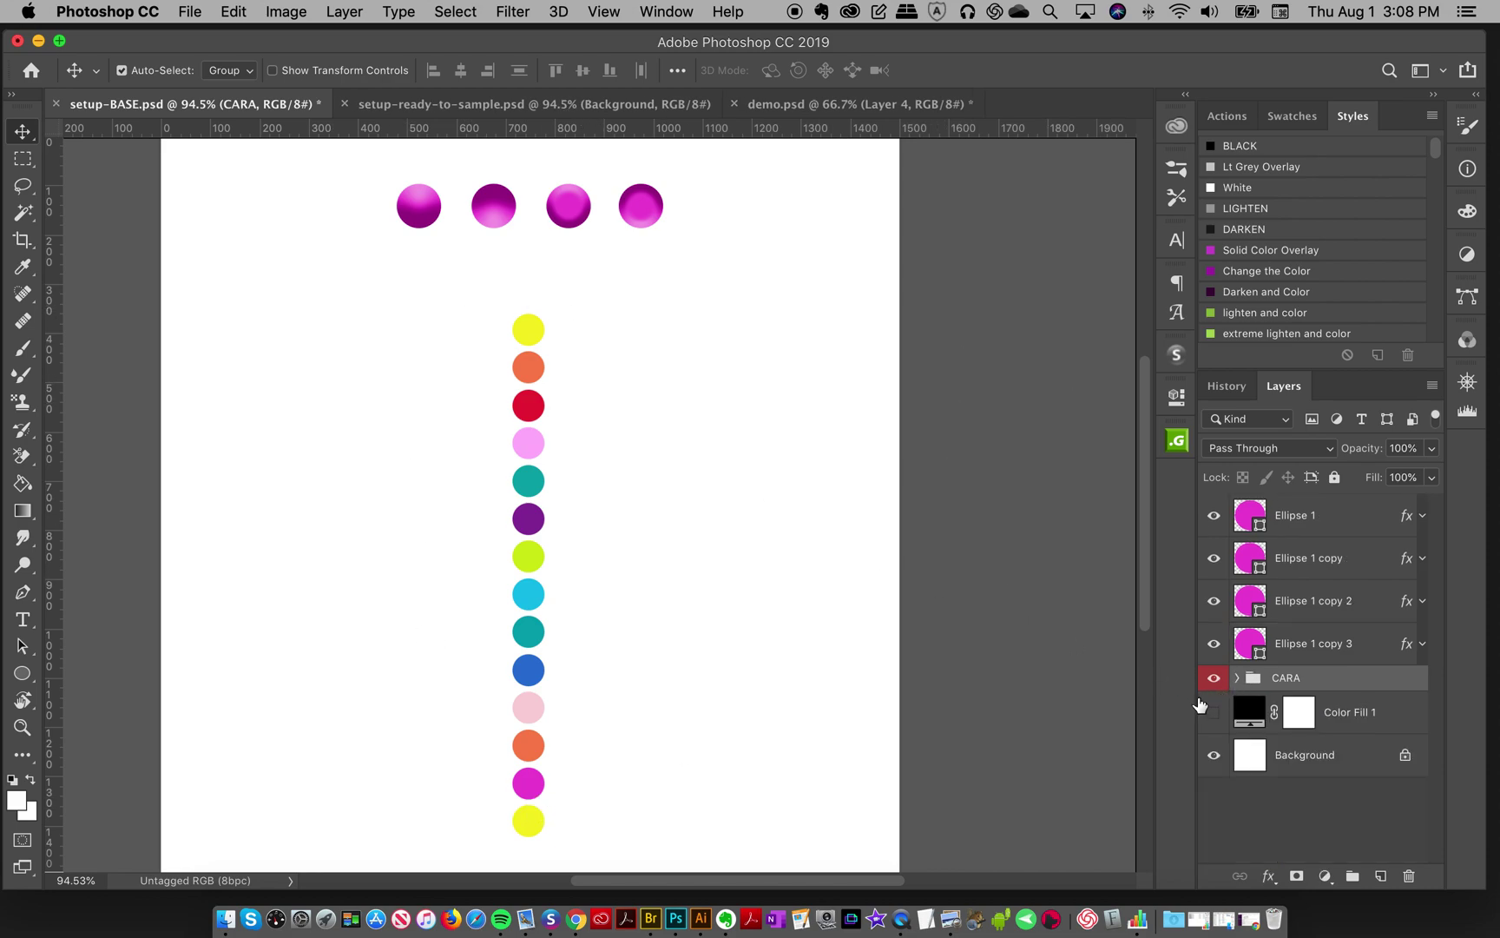
pyautogui.click(1213, 682)
pyautogui.click(1213, 682)
# Step: Apply a black Color Overlay to the CARA group with the blend mode set to Normal
pyautogui.moveTo(1437, 153); pyautogui.dragTo(1422, 113)
pyautogui.click(1269, 877)
pyautogui.click(1308, 766)
pyautogui.moveTo(1059, 473); pyautogui.dragTo(1111, 463)
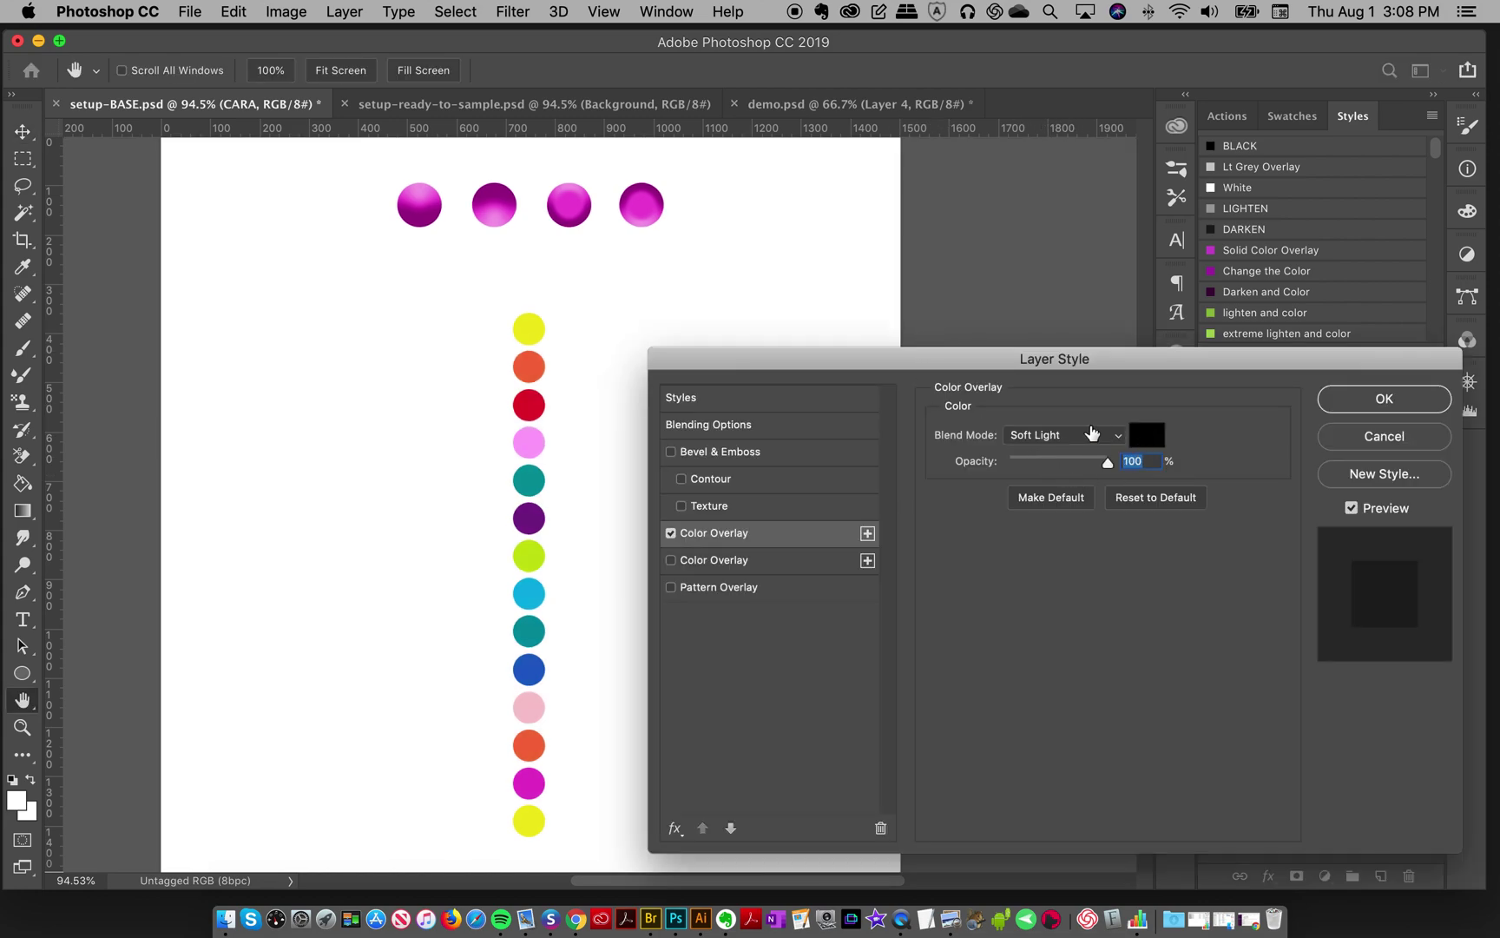
pyautogui.click(1063, 434)
pyautogui.click(1275, 397)
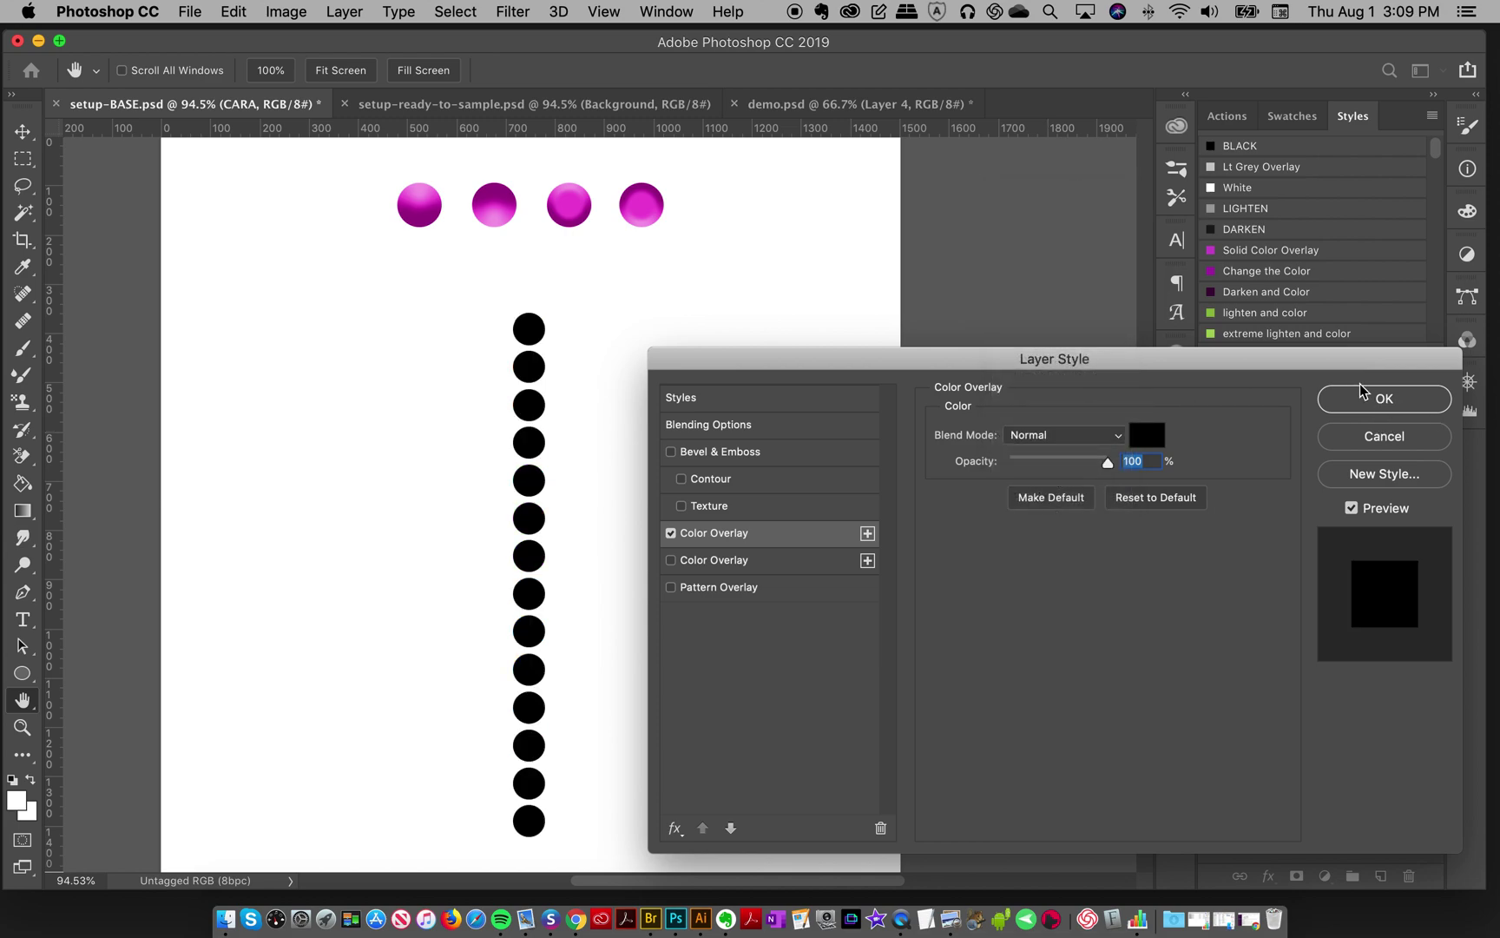
pyautogui.click(1365, 393)
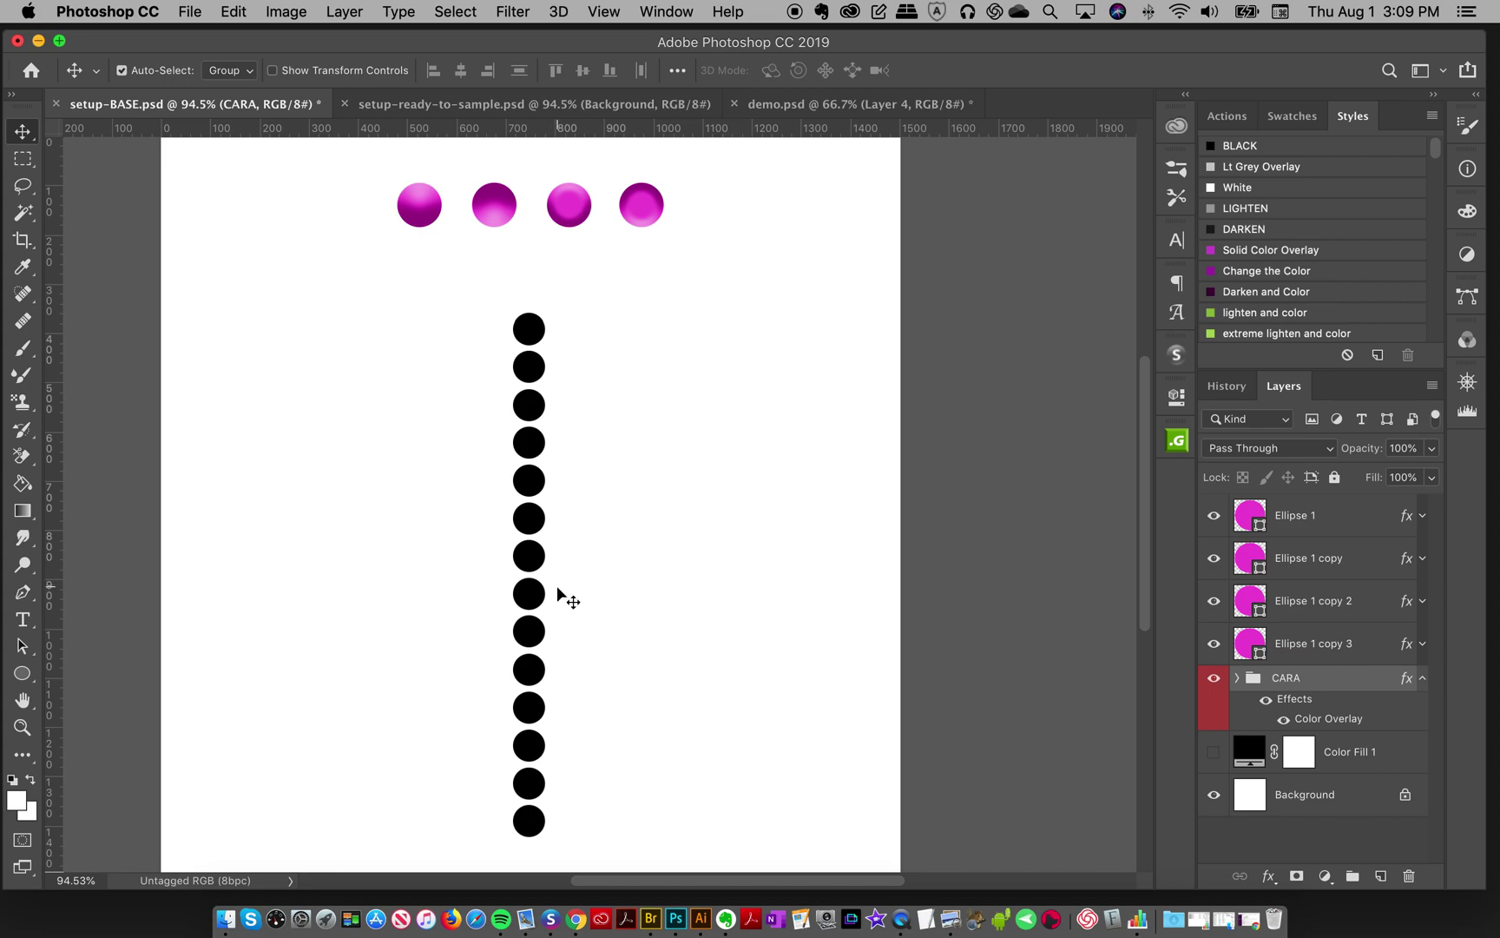
# Step: Marquee-select the whole column of black dots and define it as a brush preset named DOTS
pyautogui.click(23, 159)
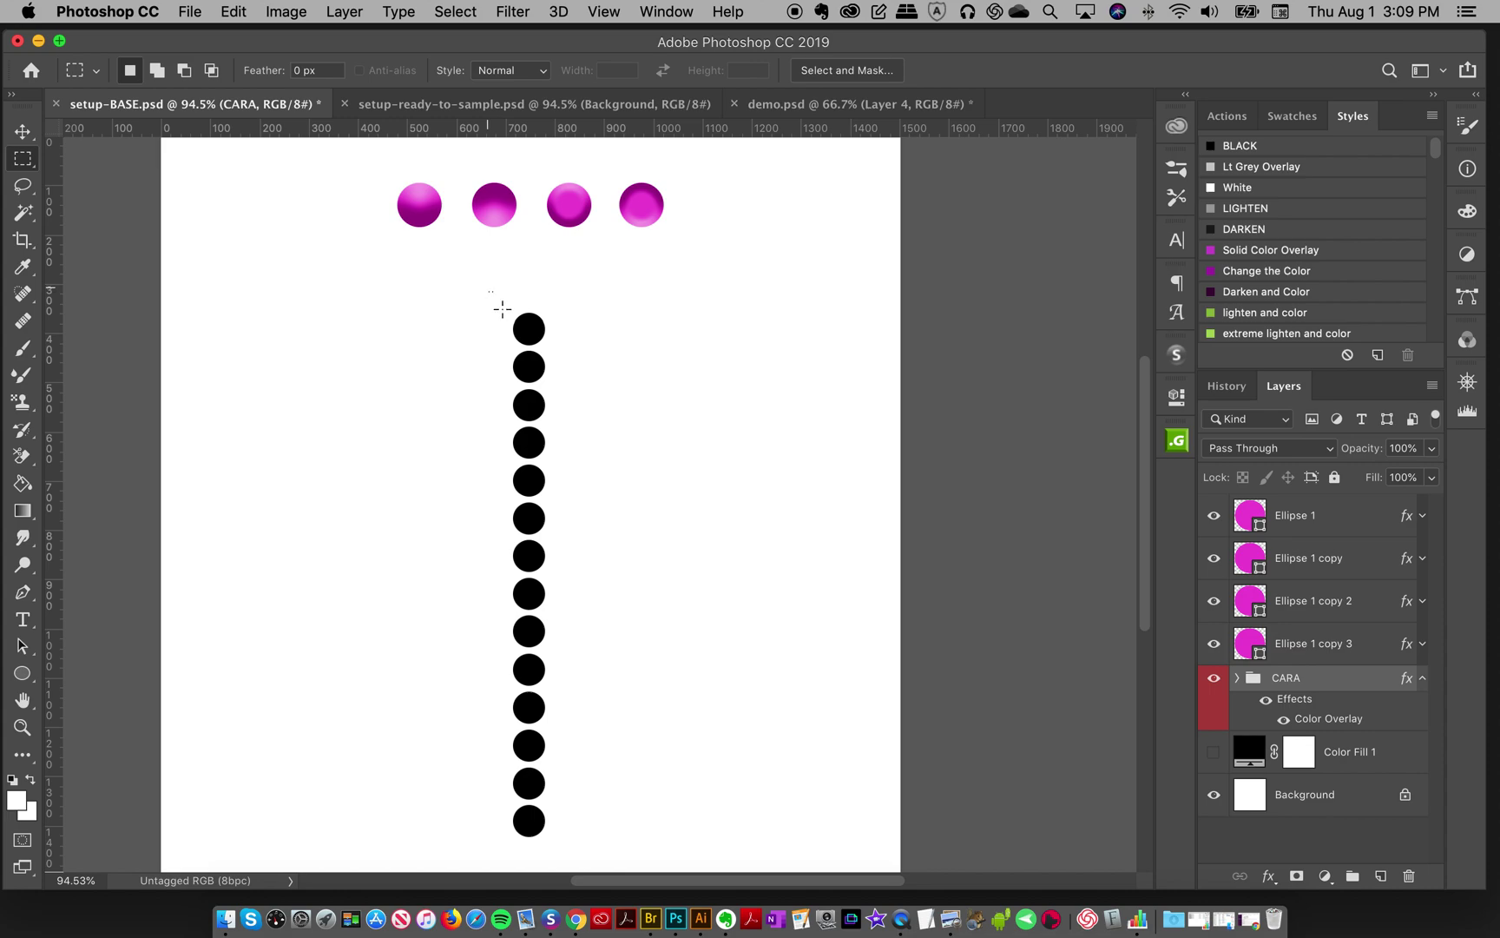
pyautogui.moveTo(503, 308); pyautogui.dragTo(576, 855)
pyautogui.click(233, 11)
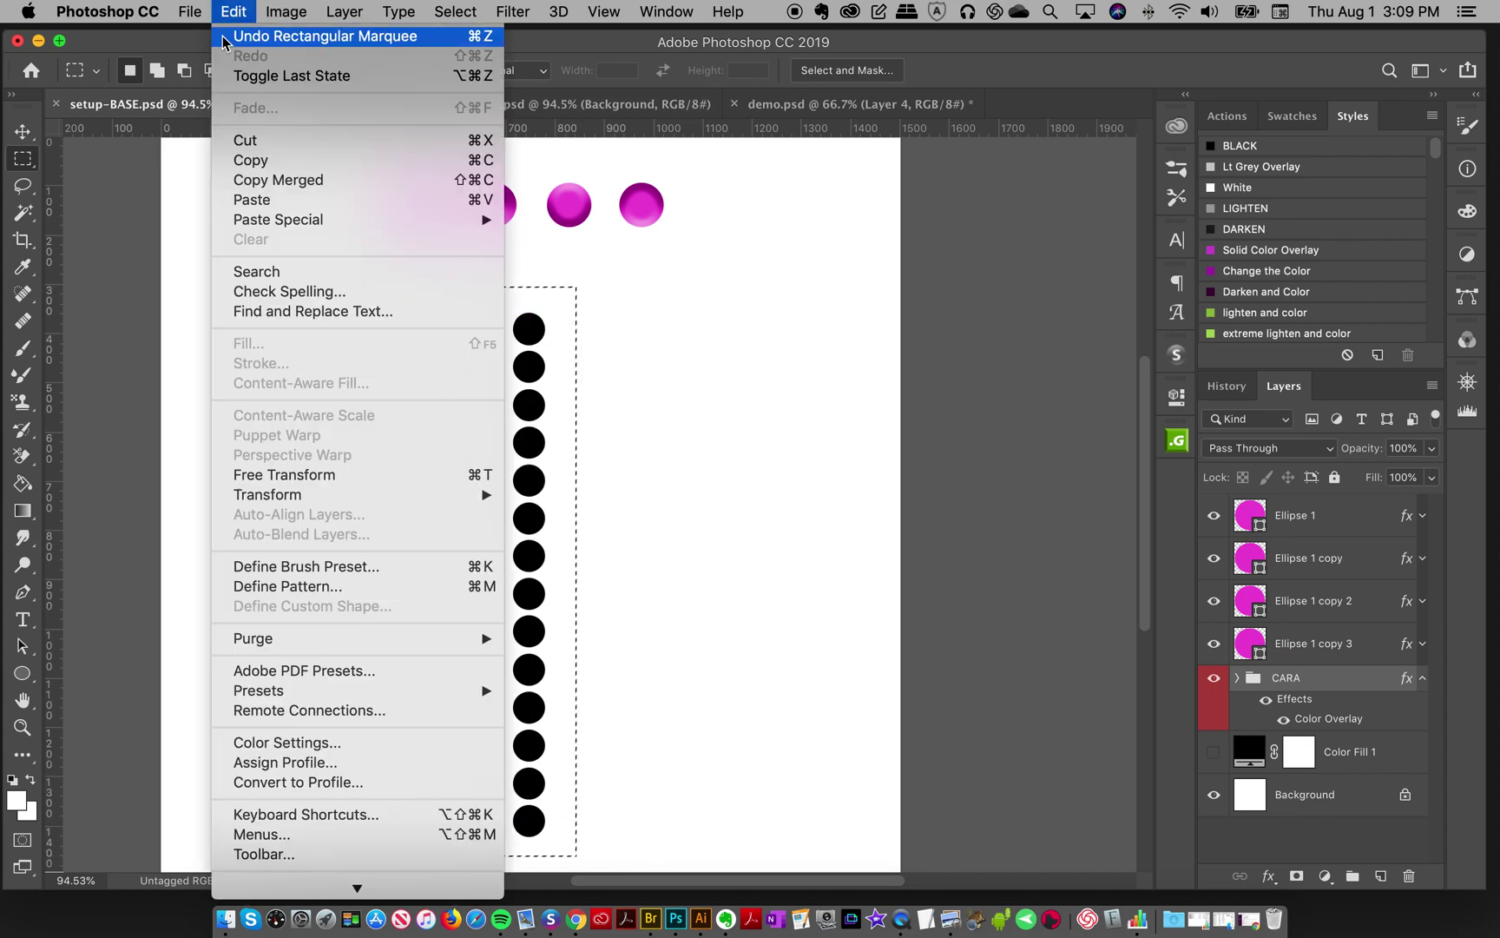
pyautogui.click(294, 575)
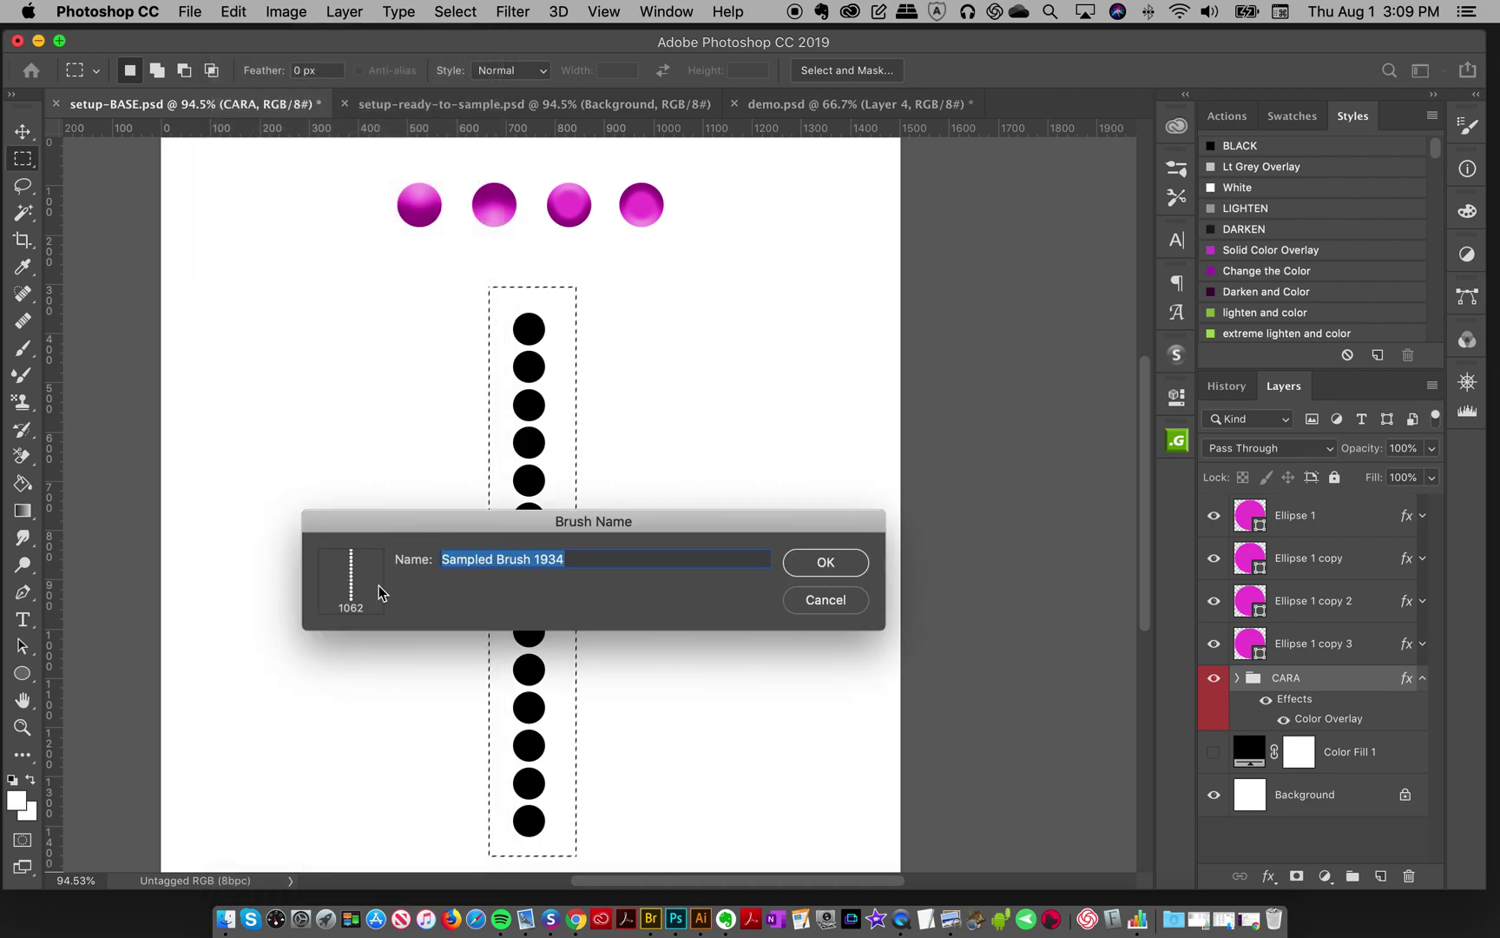
pyautogui.write('DOTS')
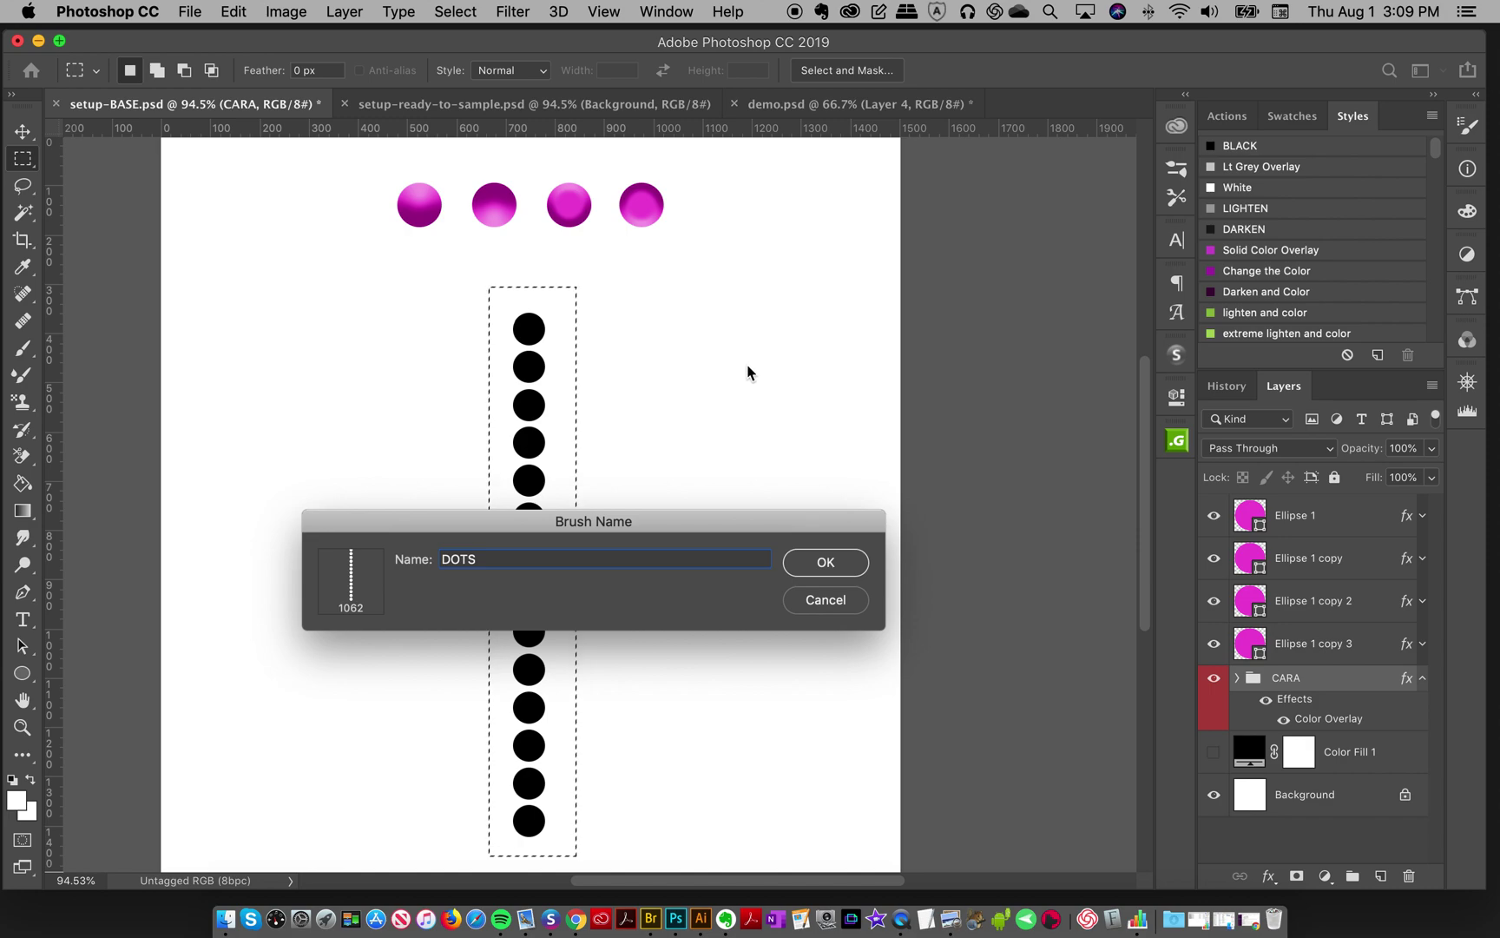
pyautogui.click(804, 574)
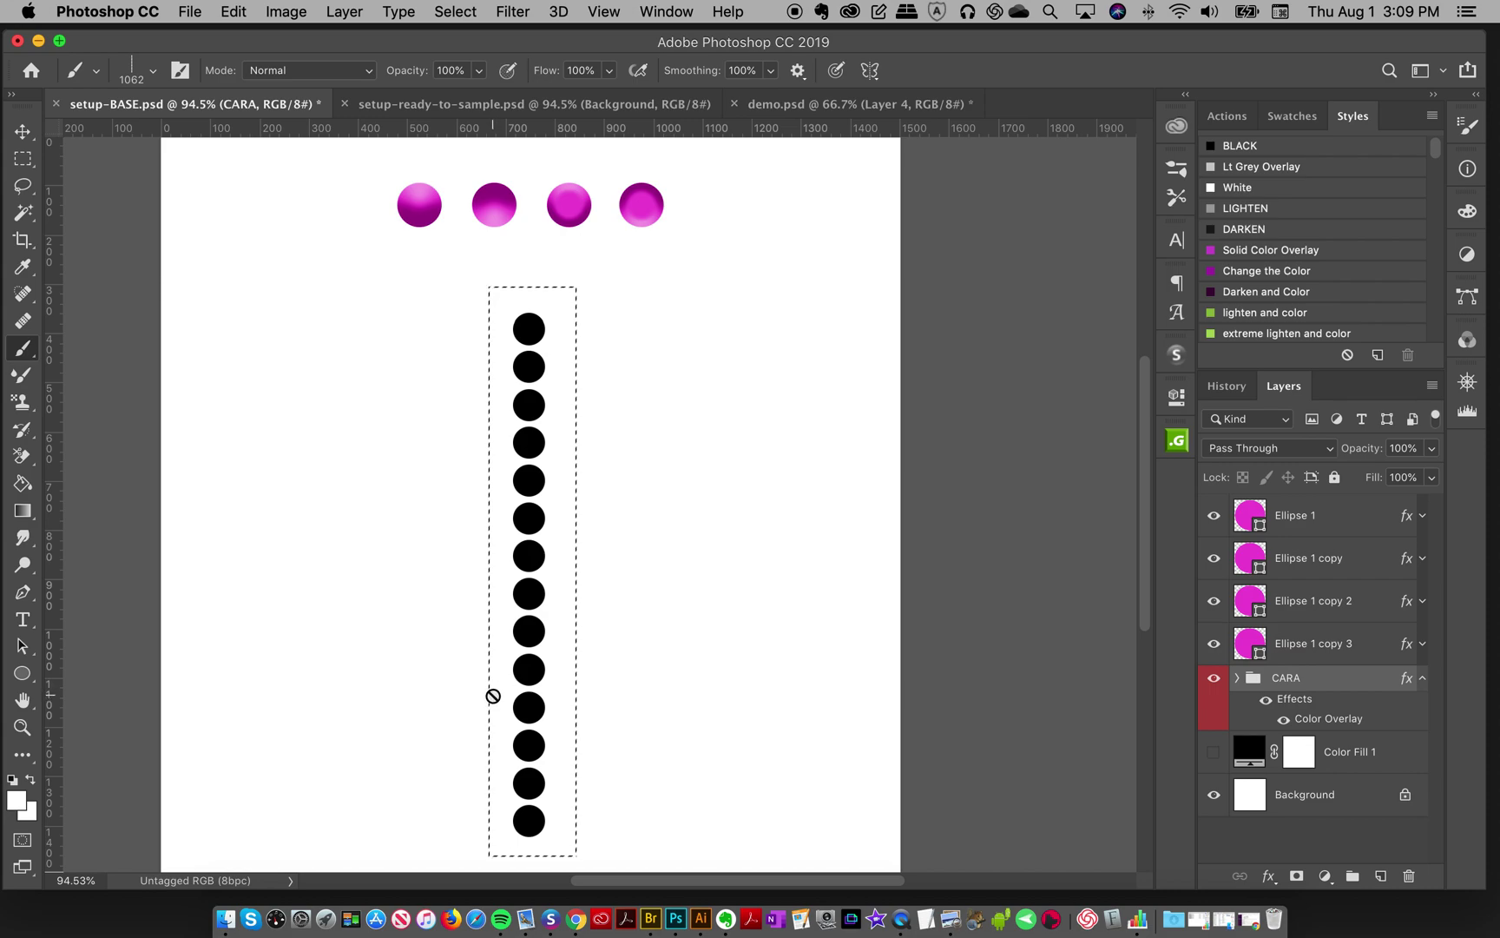
# Step: Deselect the dot column and clear the CARA group's layer style
pyautogui.click(23, 159)
pyautogui.click(382, 497)
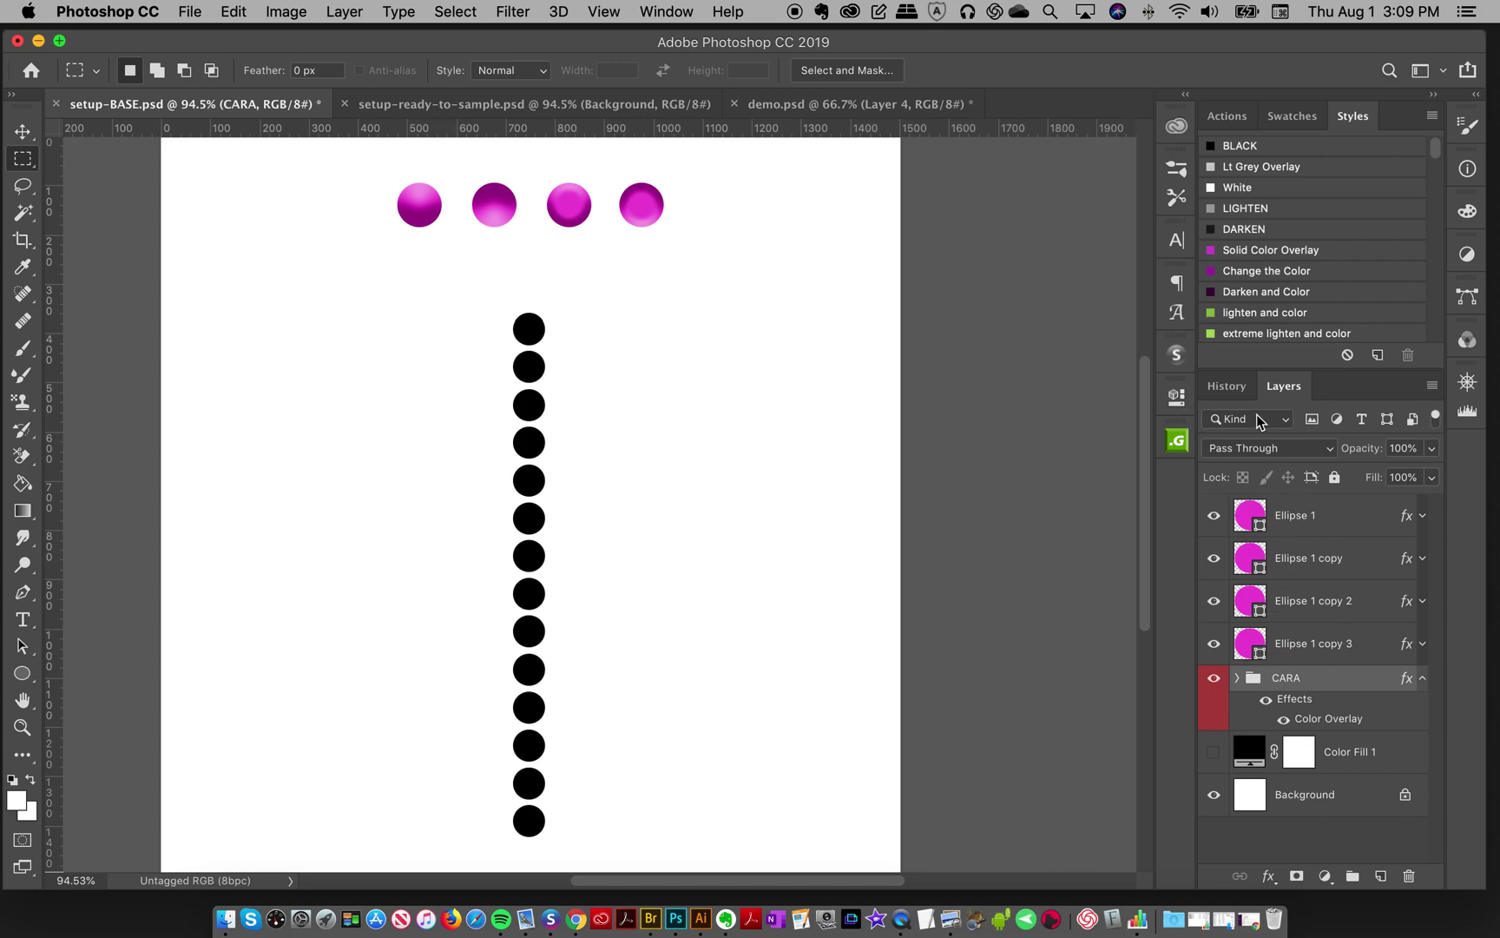
pyautogui.rightClick(1301, 683)
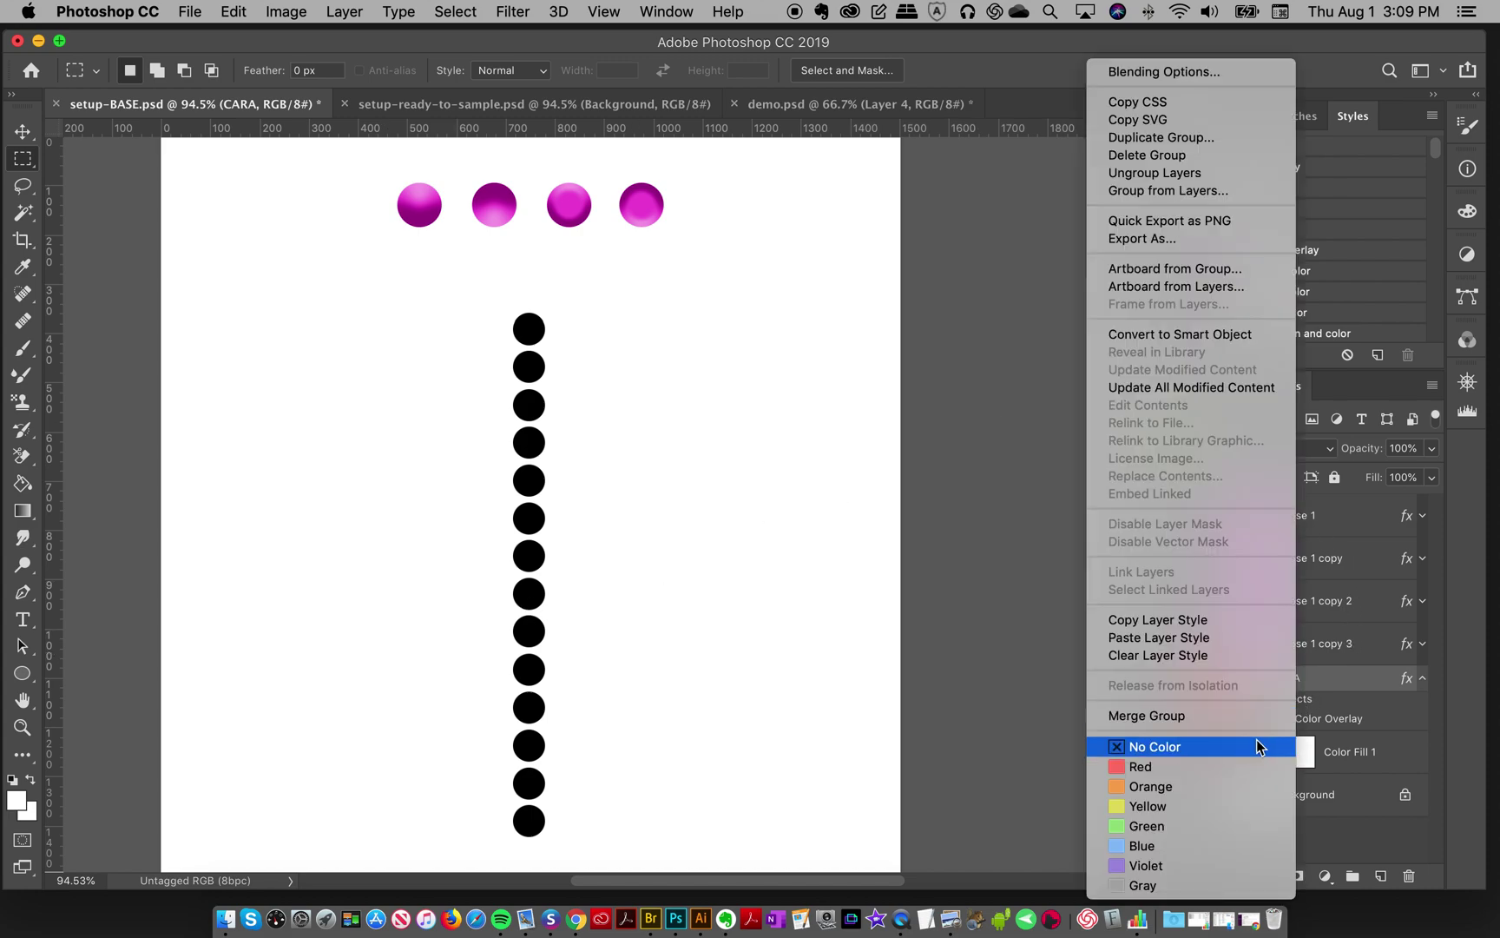
pyautogui.click(1181, 656)
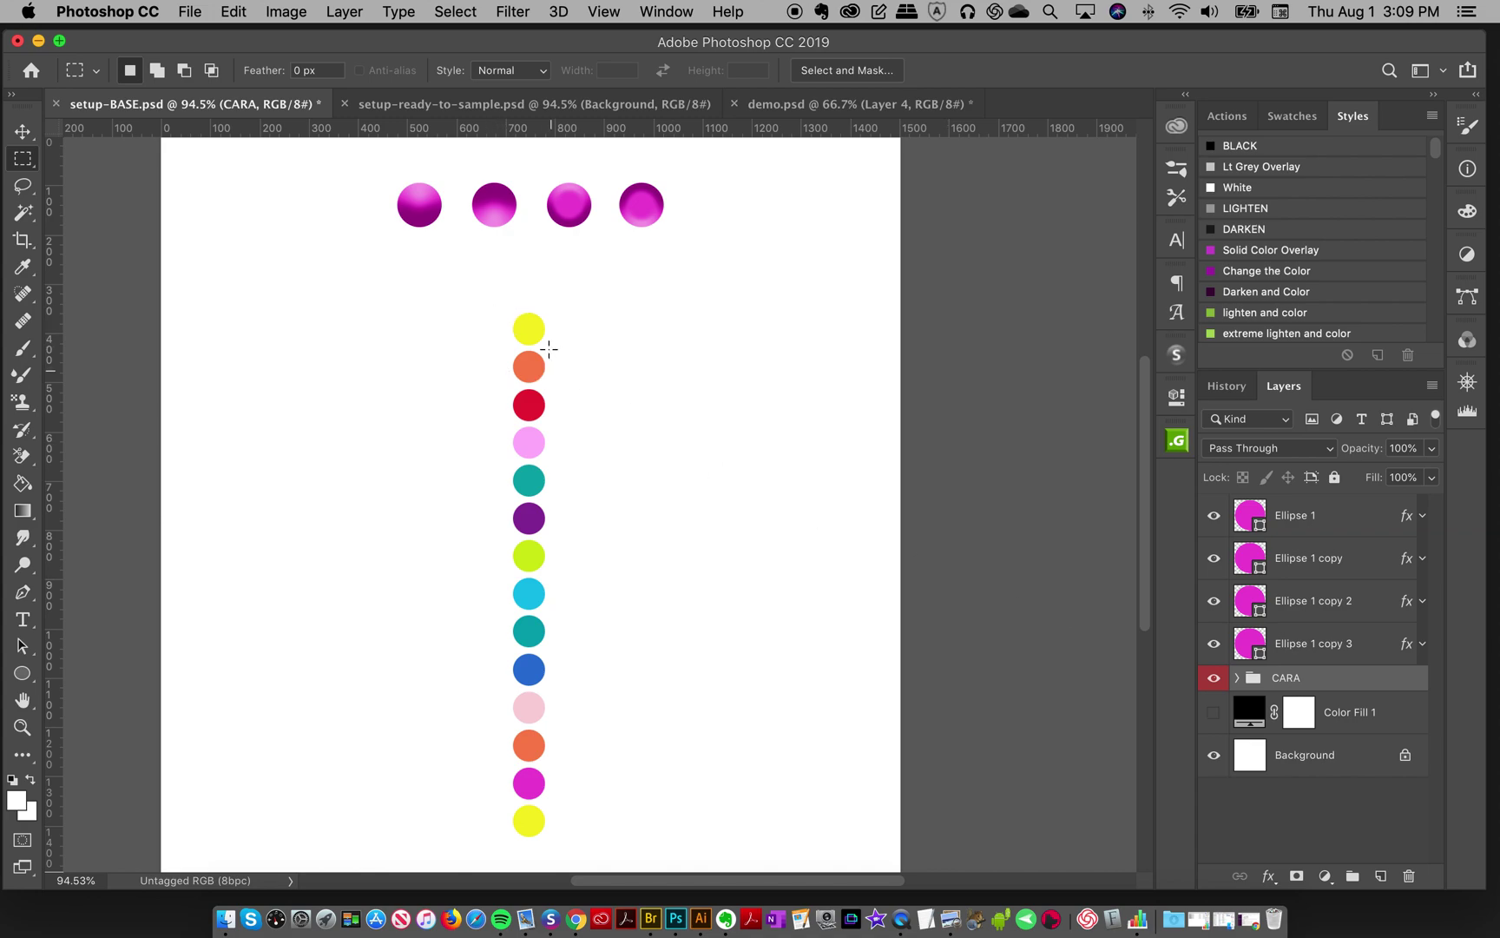
# Step: Move the CARA dot column toward the canvas's left side and place a duplicate of the group just right of it
pyautogui.press('v')
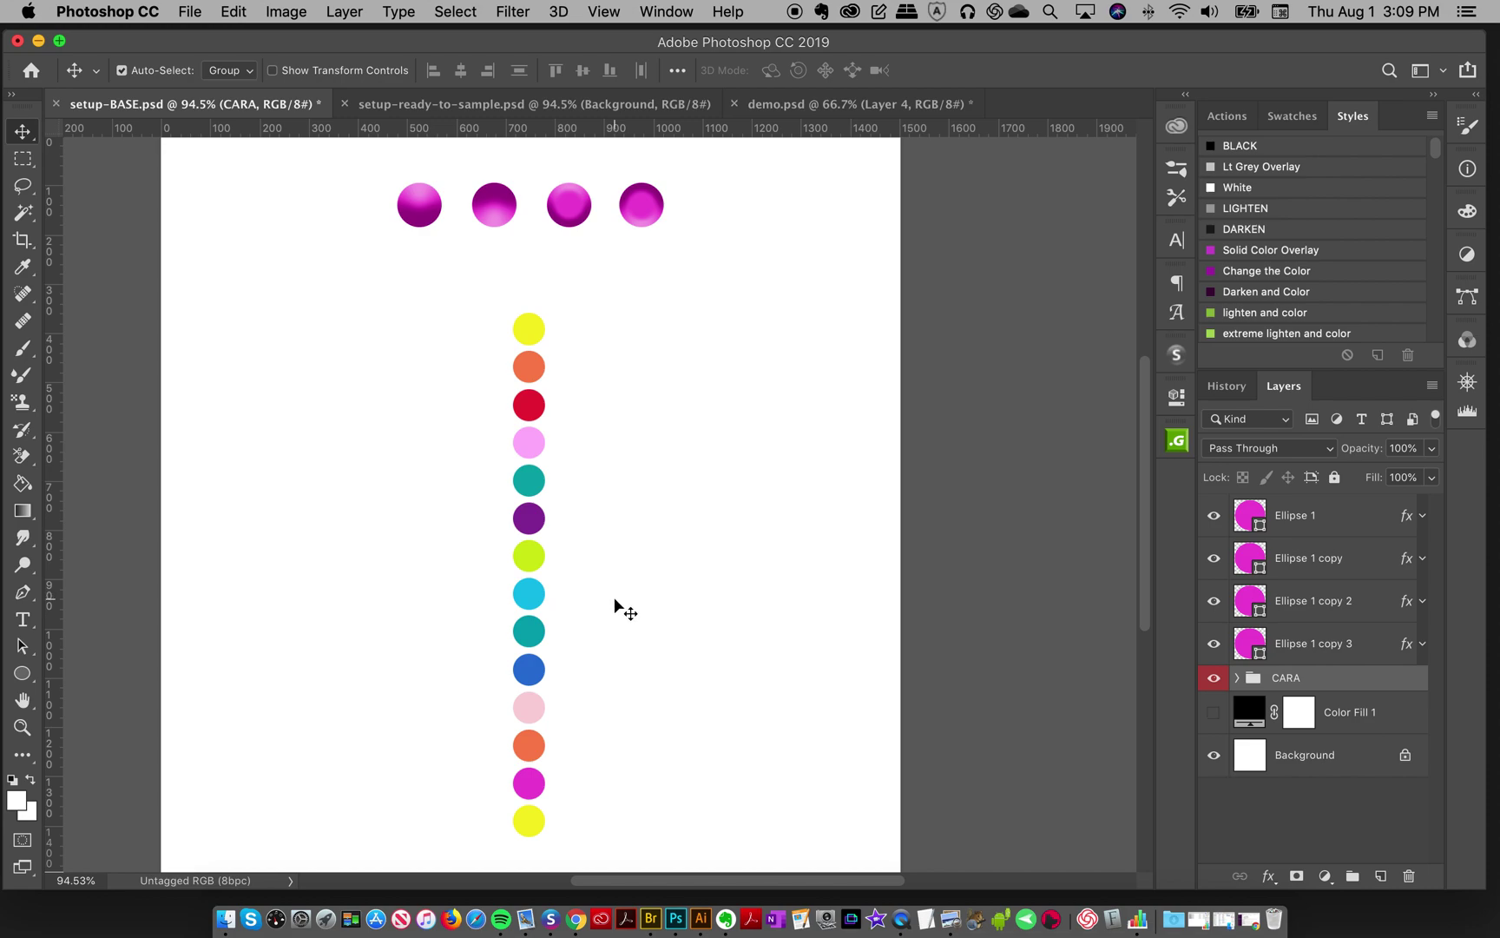
pyautogui.moveTo(528, 323); pyautogui.dragTo(316, 322)
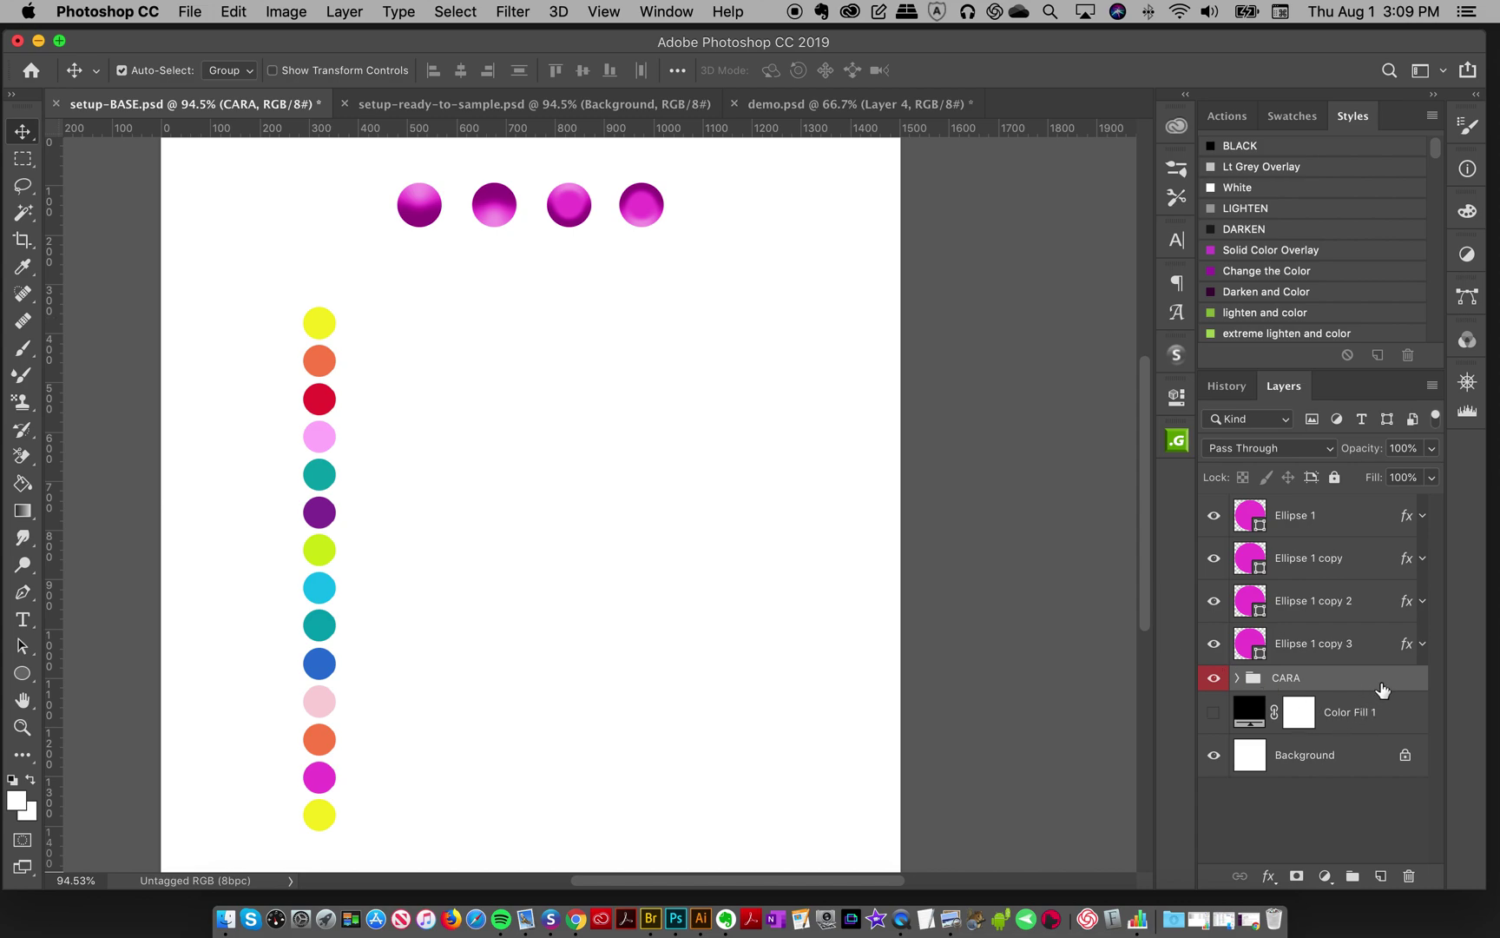
pyautogui.moveTo(1380, 686); pyautogui.dragTo(1384, 875)
pyautogui.moveTo(345, 336); pyautogui.dragTo(396, 322)
# Step: Merge the duplicated CARA group into a single layer and nudge its dot column slightly upward
pyautogui.rightClick(1345, 679)
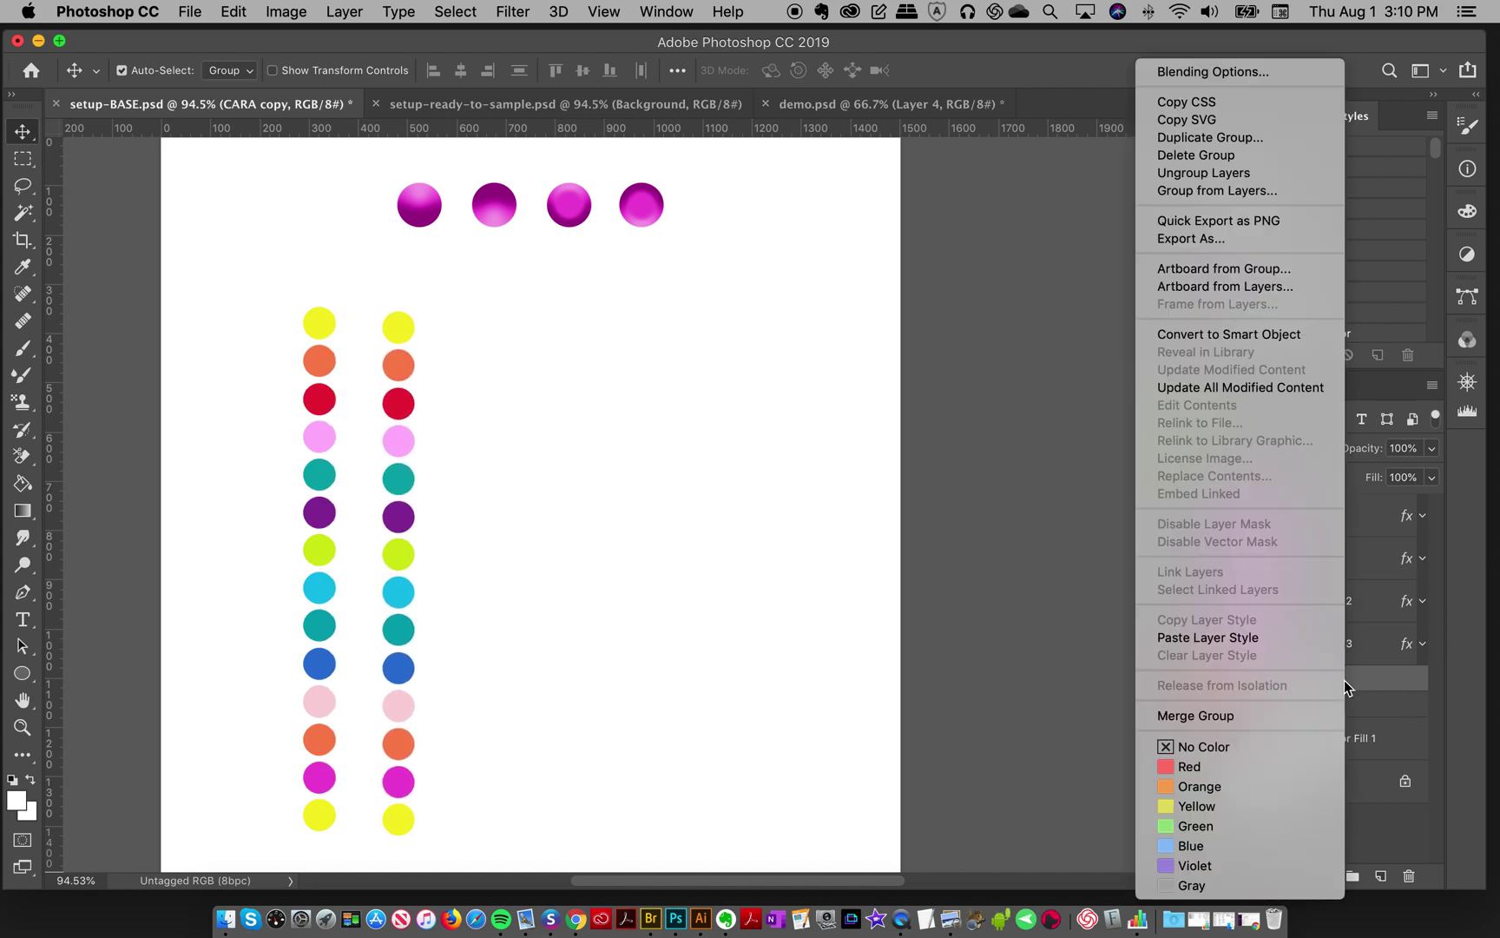
pyautogui.click(1224, 715)
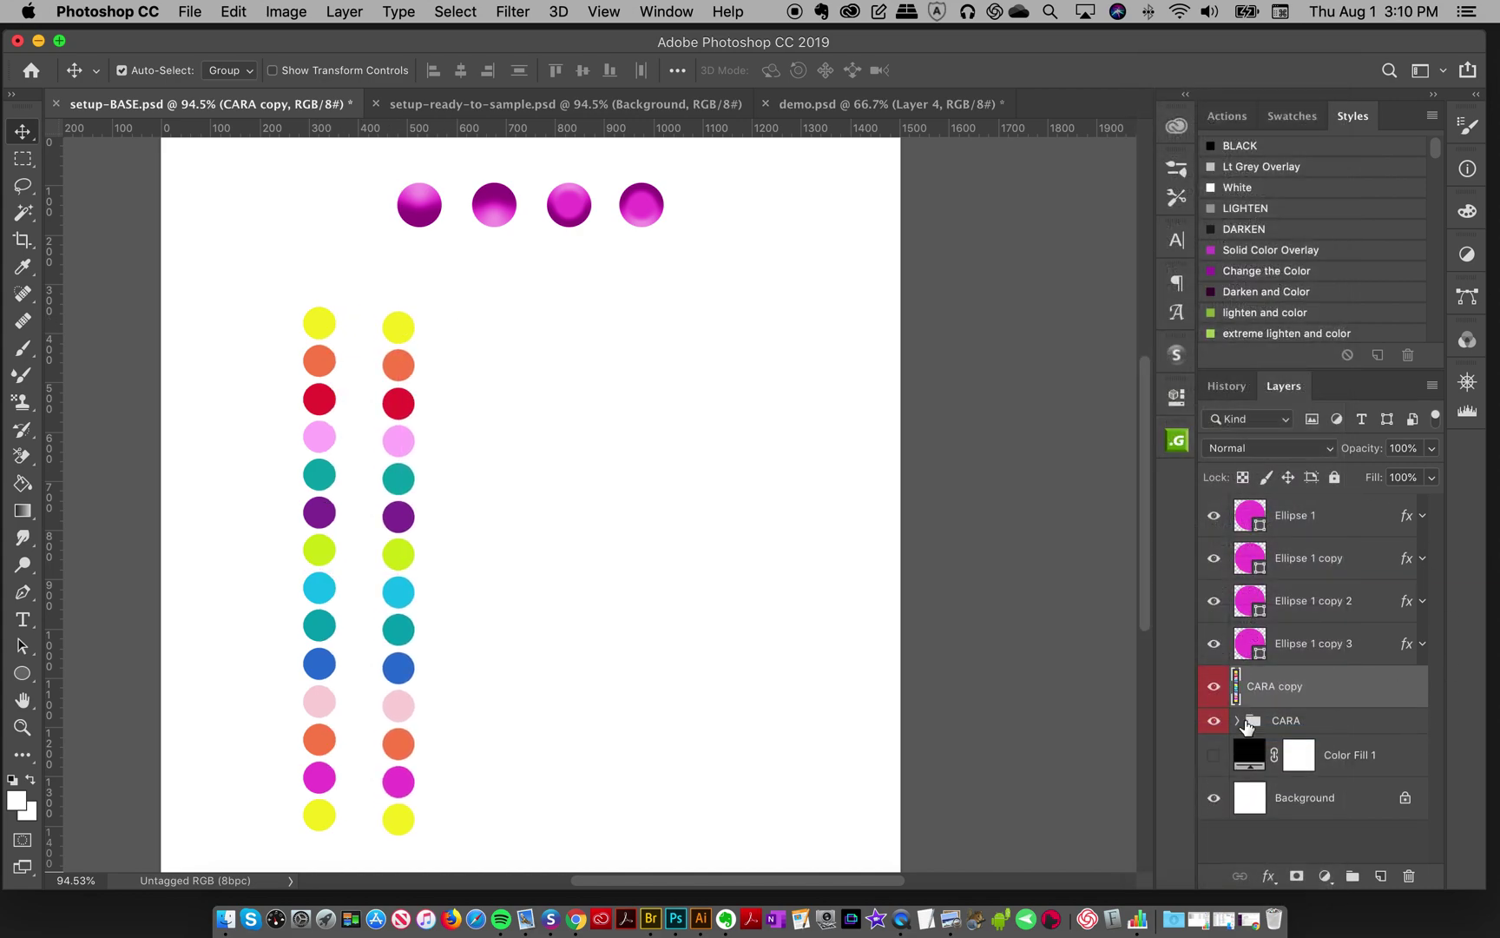
pyautogui.click(1214, 686)
pyautogui.click(1214, 686)
pyautogui.moveTo(387, 343); pyautogui.dragTo(386, 334)
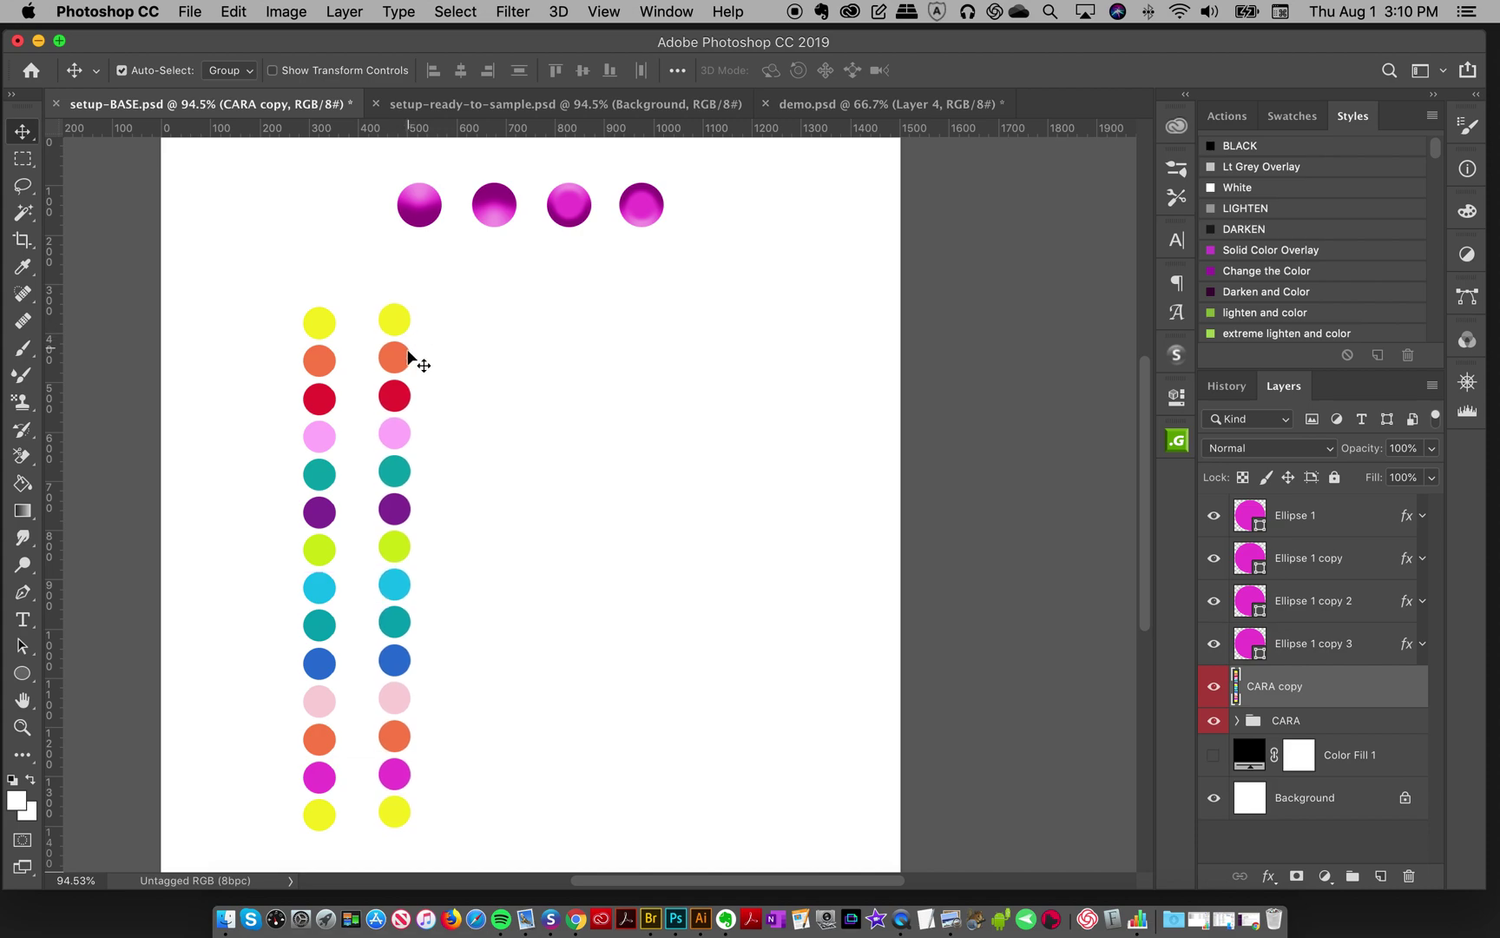
# Step: Copy the layer style from the first magenta circle, Ellipse 1, and paste it onto the CARA copy layer
pyautogui.click(414, 209)
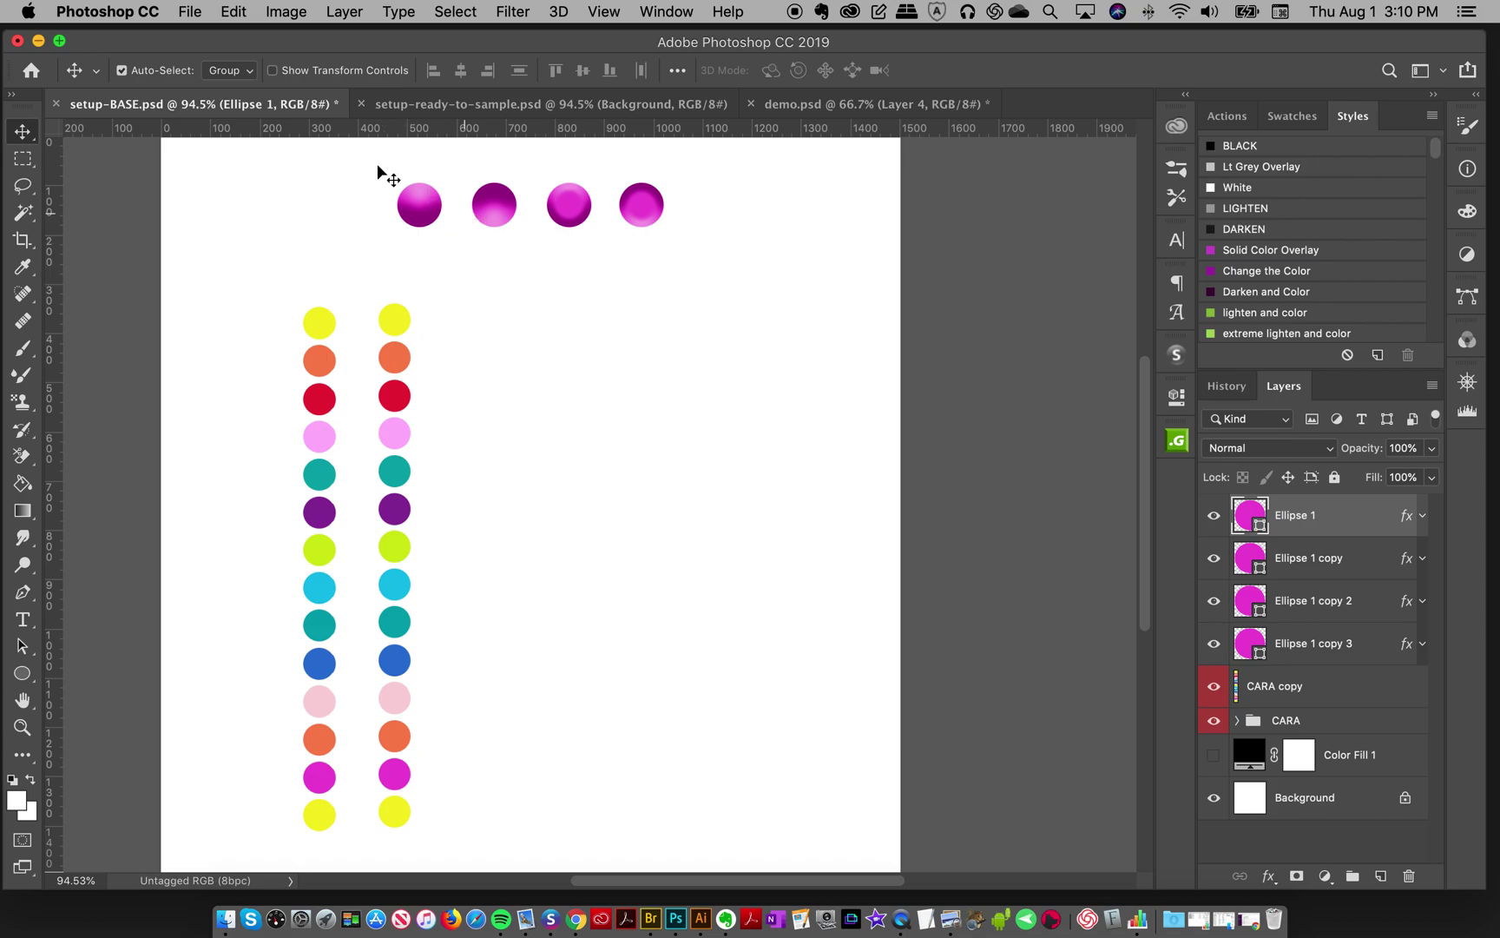
pyautogui.click(347, 11)
pyautogui.click(349, 11)
pyautogui.rightClick(1327, 521)
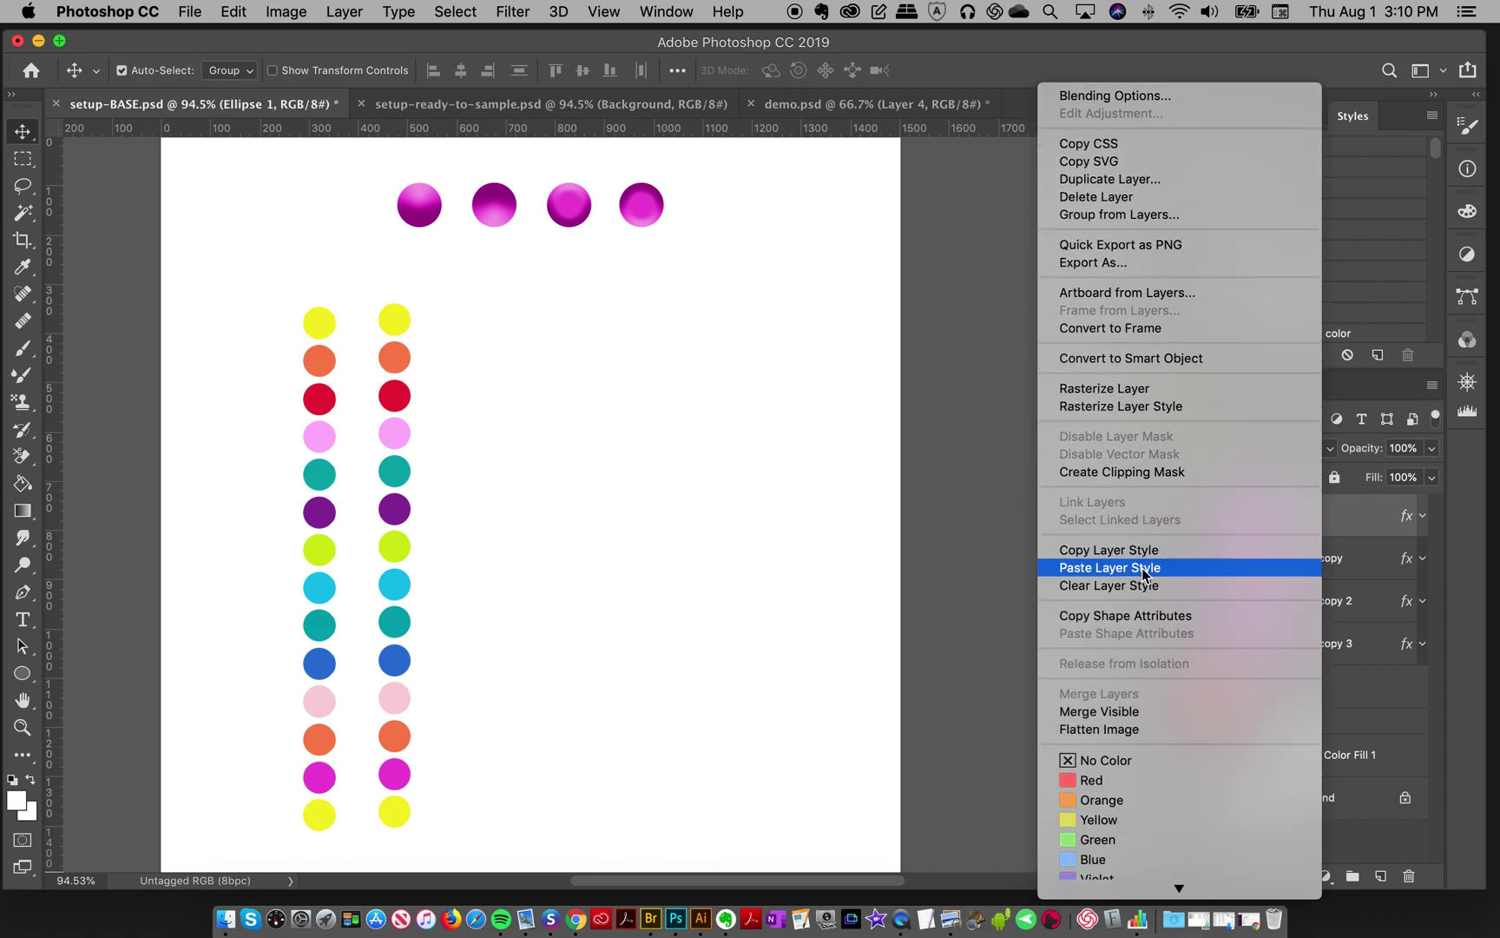
pyautogui.click(1129, 552)
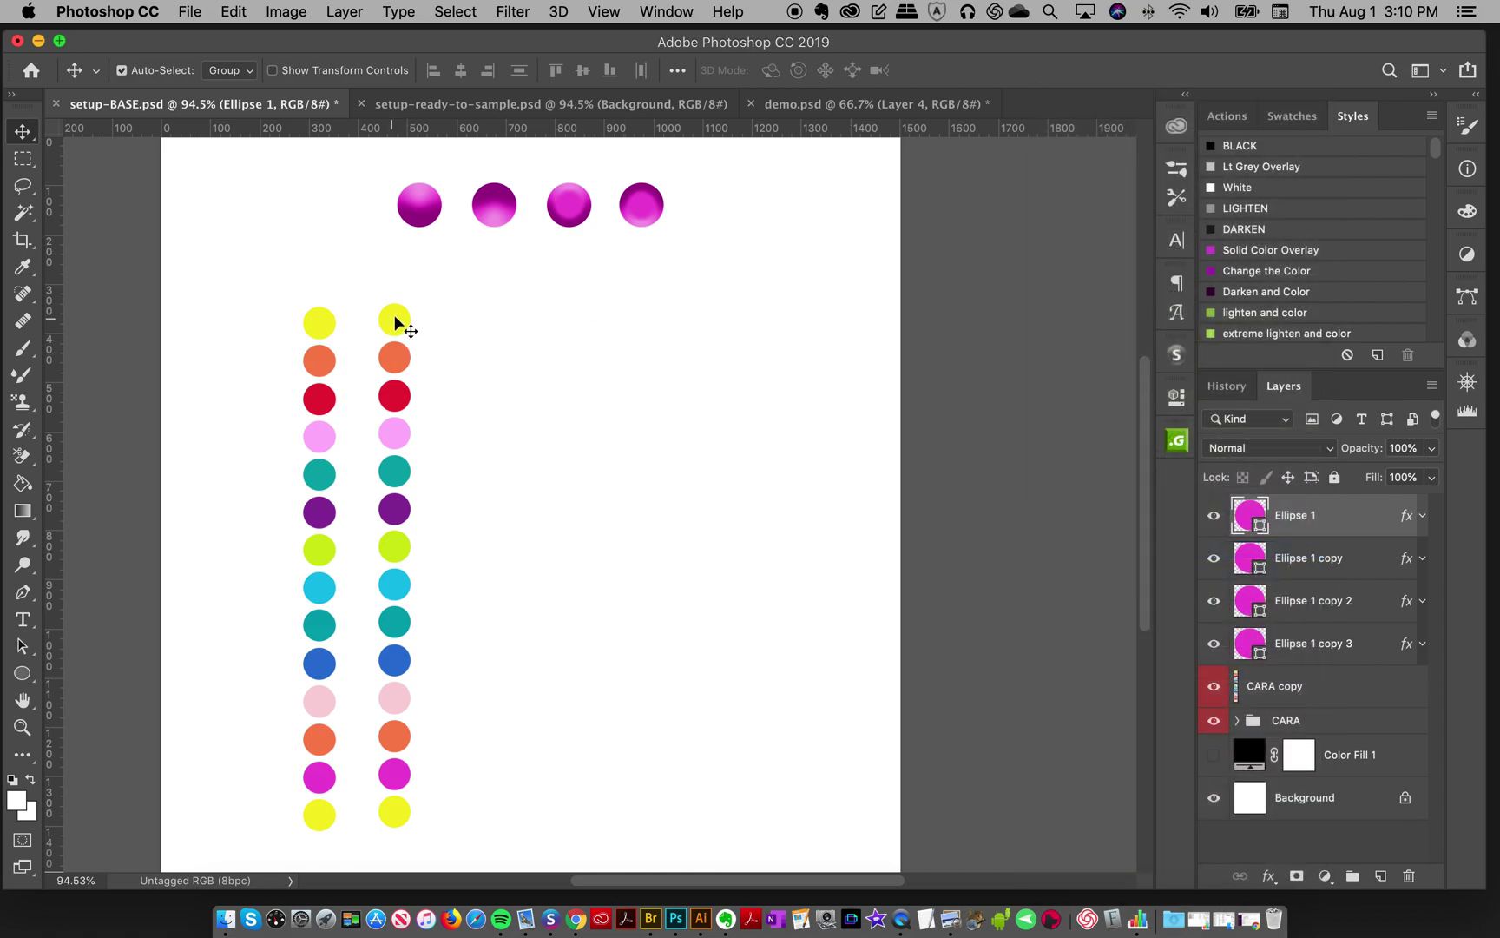
pyautogui.click(394, 319)
pyautogui.rightClick(1292, 693)
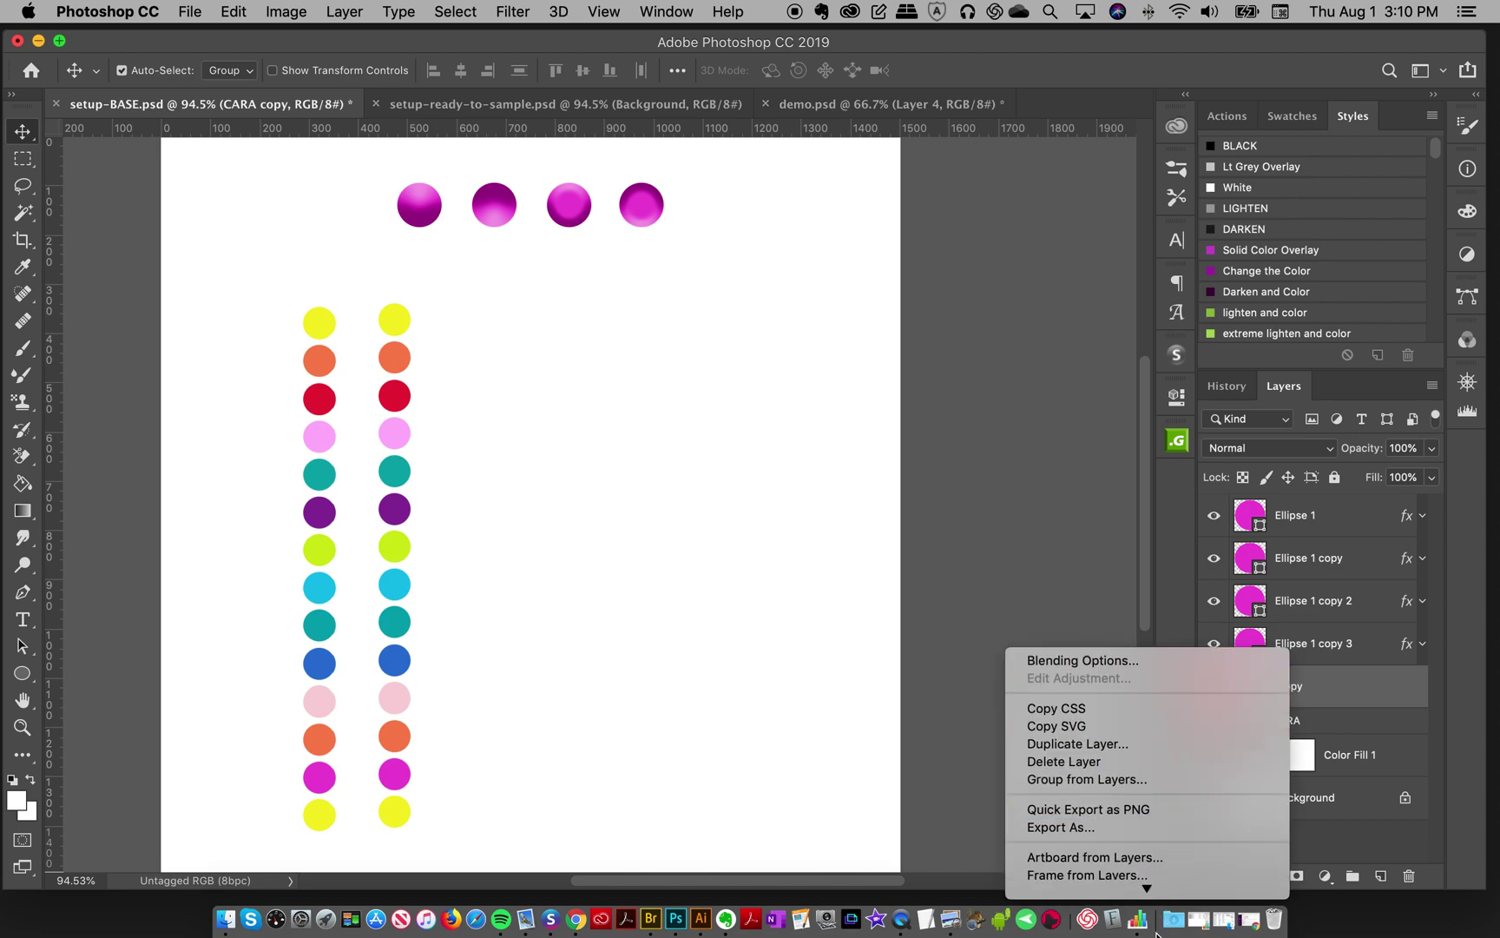
pyautogui.scroll(-10, 1129, 781)
pyautogui.click(1104, 678)
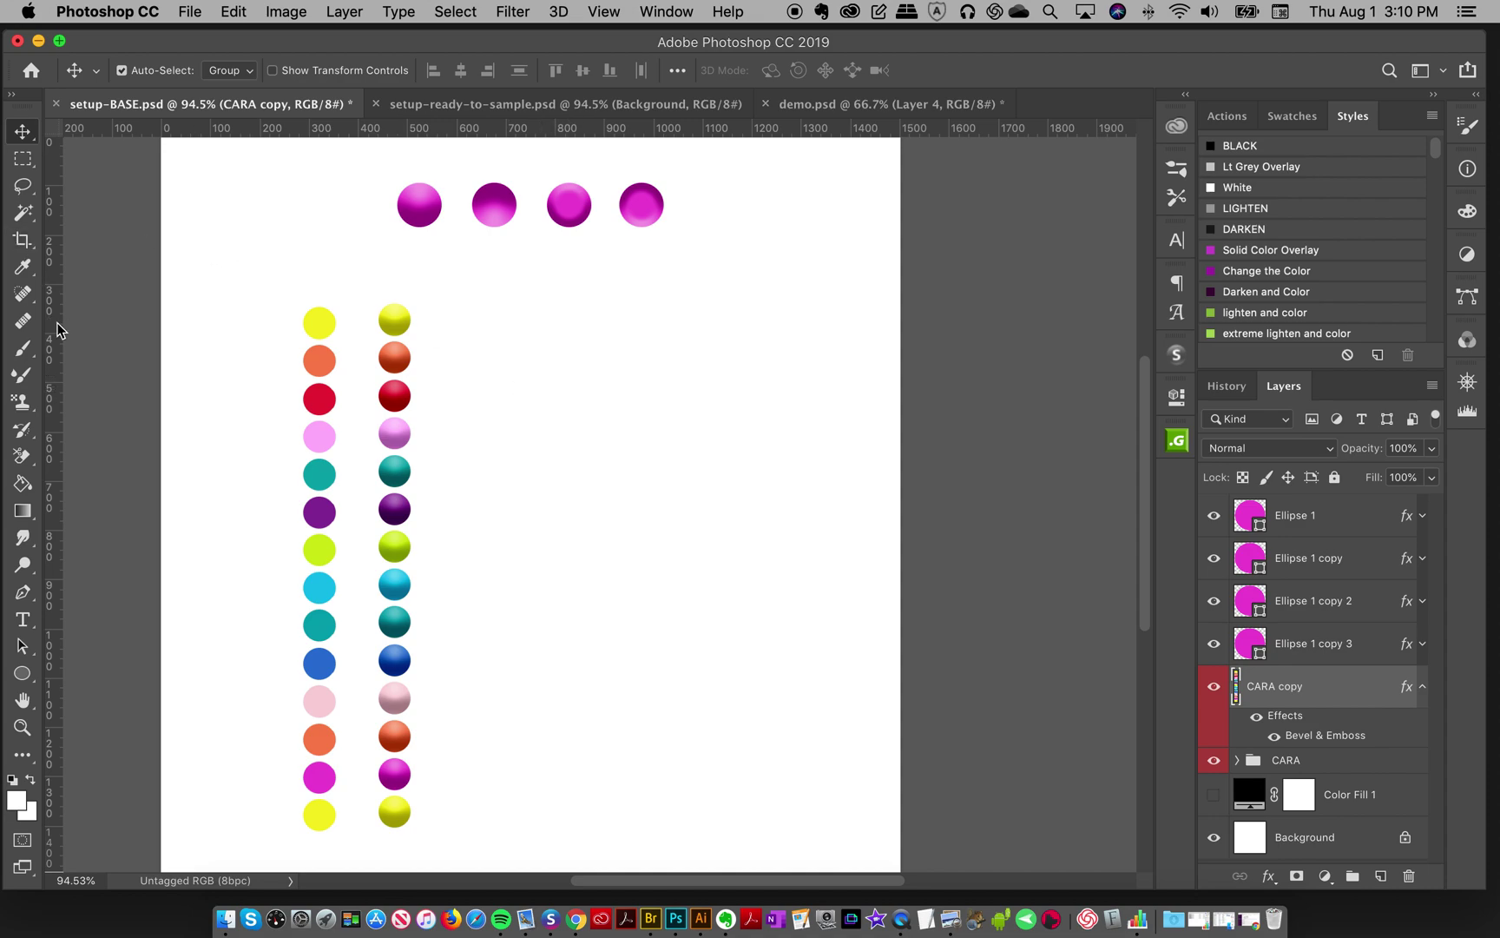
# Step: Set up the Mixer Brush tool with the newly defined DOTS brush and the Dry, Heavy Load blending preset
pyautogui.click(23, 379)
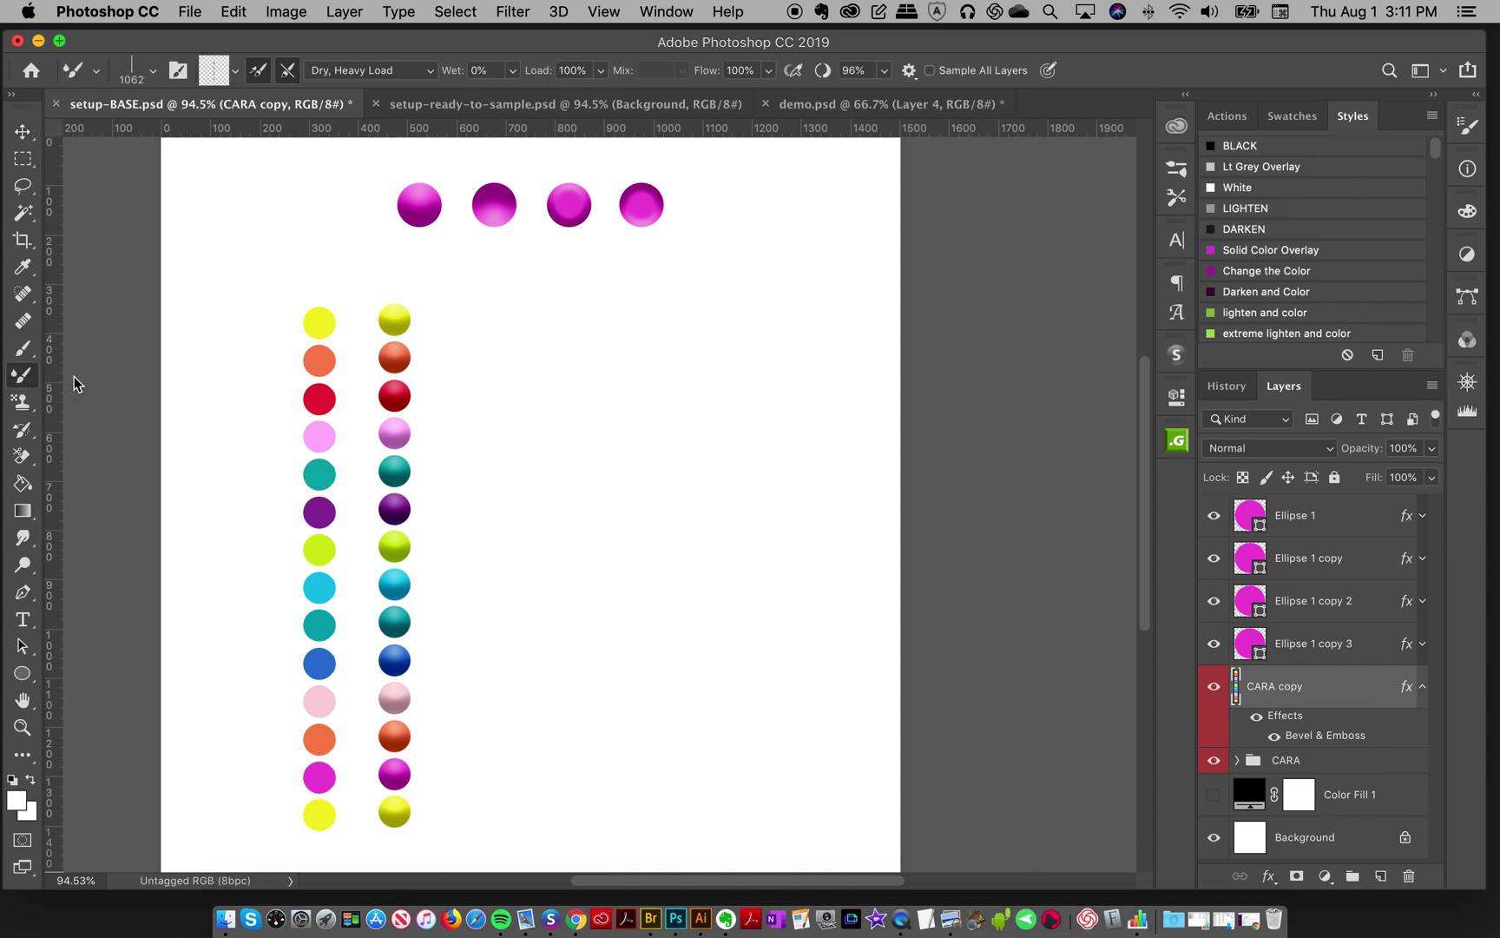
pyautogui.click(23, 349)
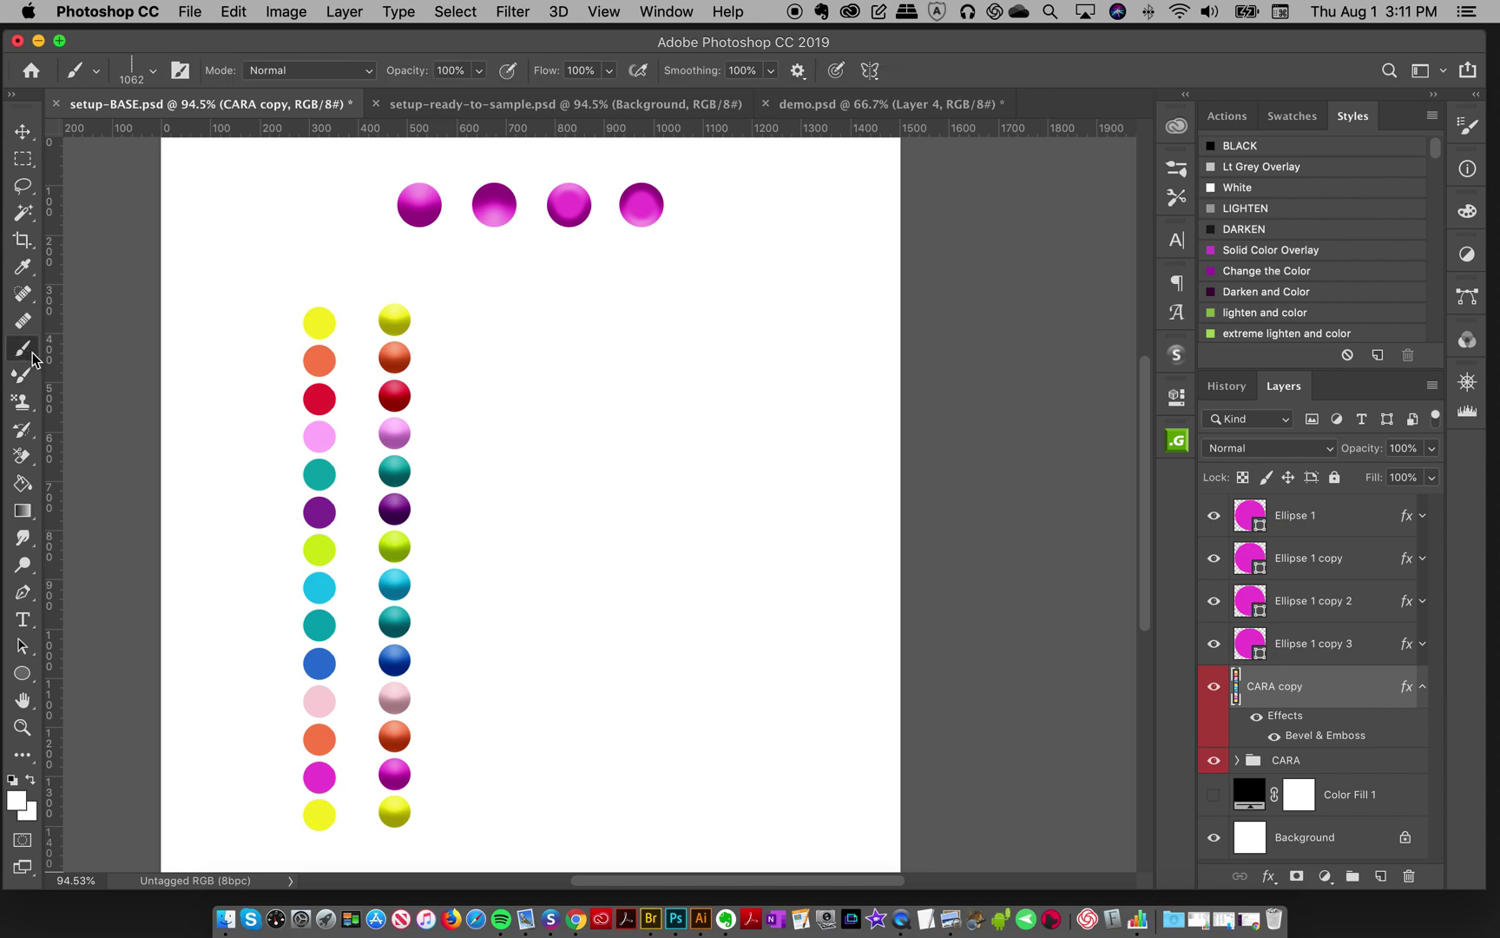
pyautogui.rightClick(35, 352)
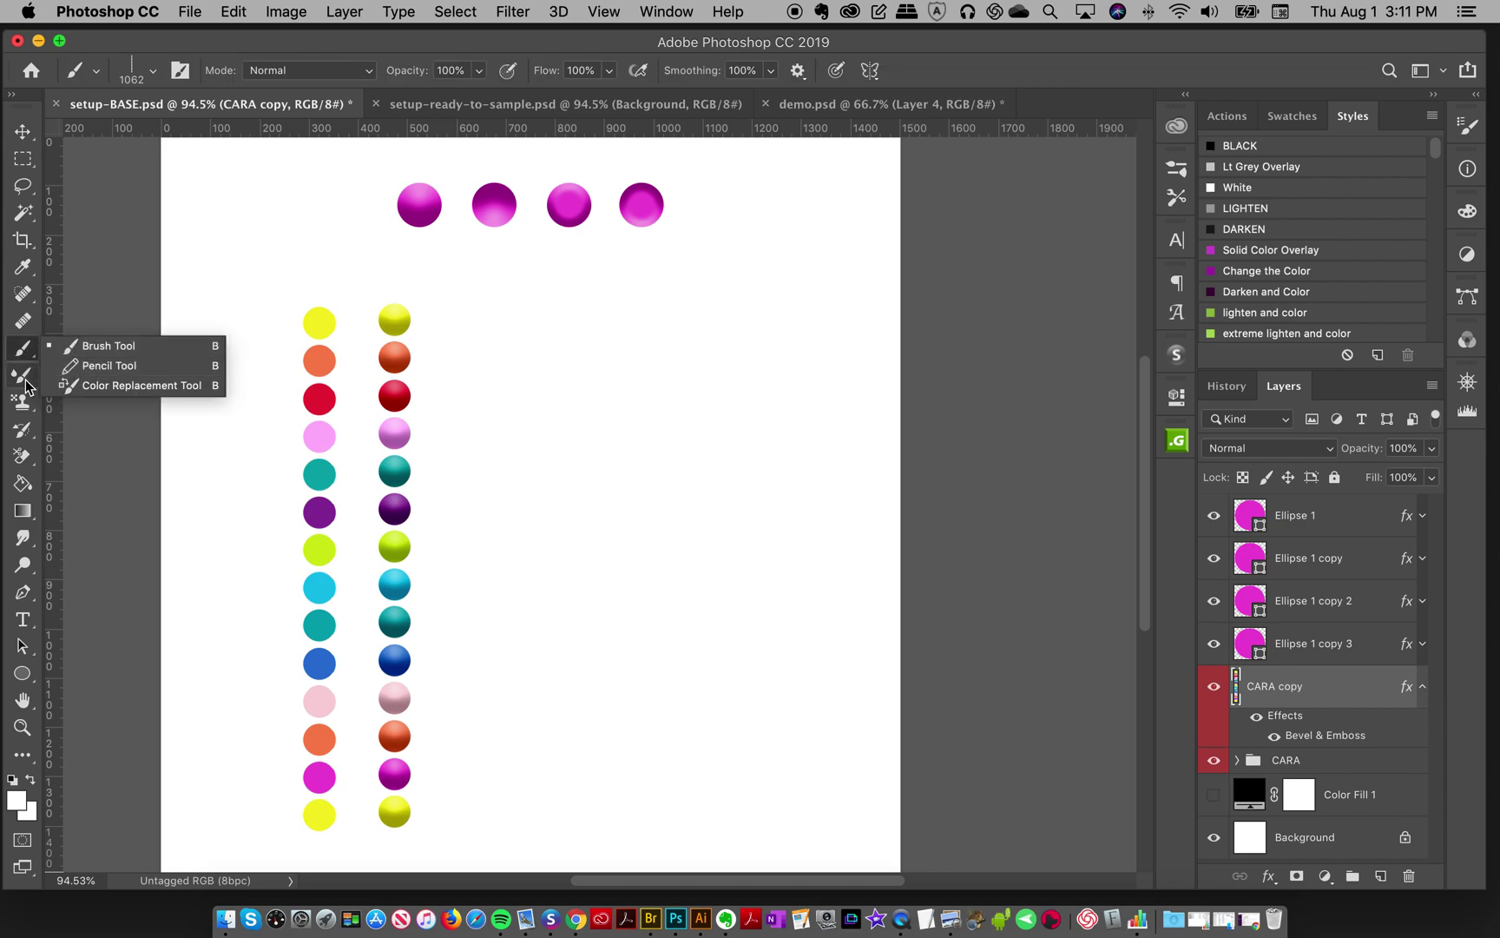
pyautogui.click(23, 376)
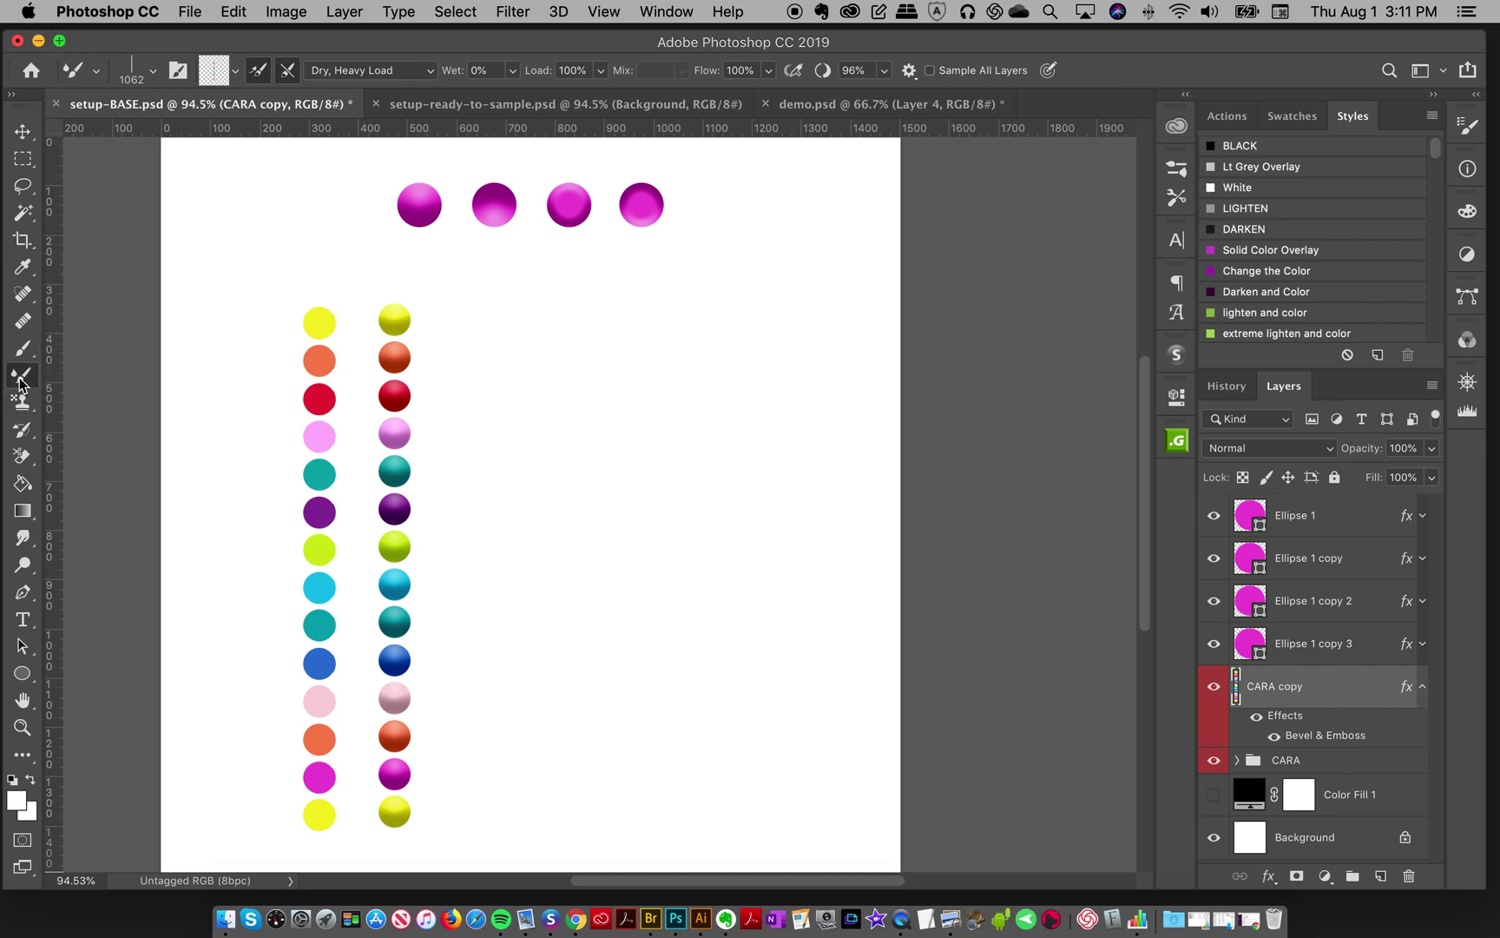
pyautogui.click(1177, 167)
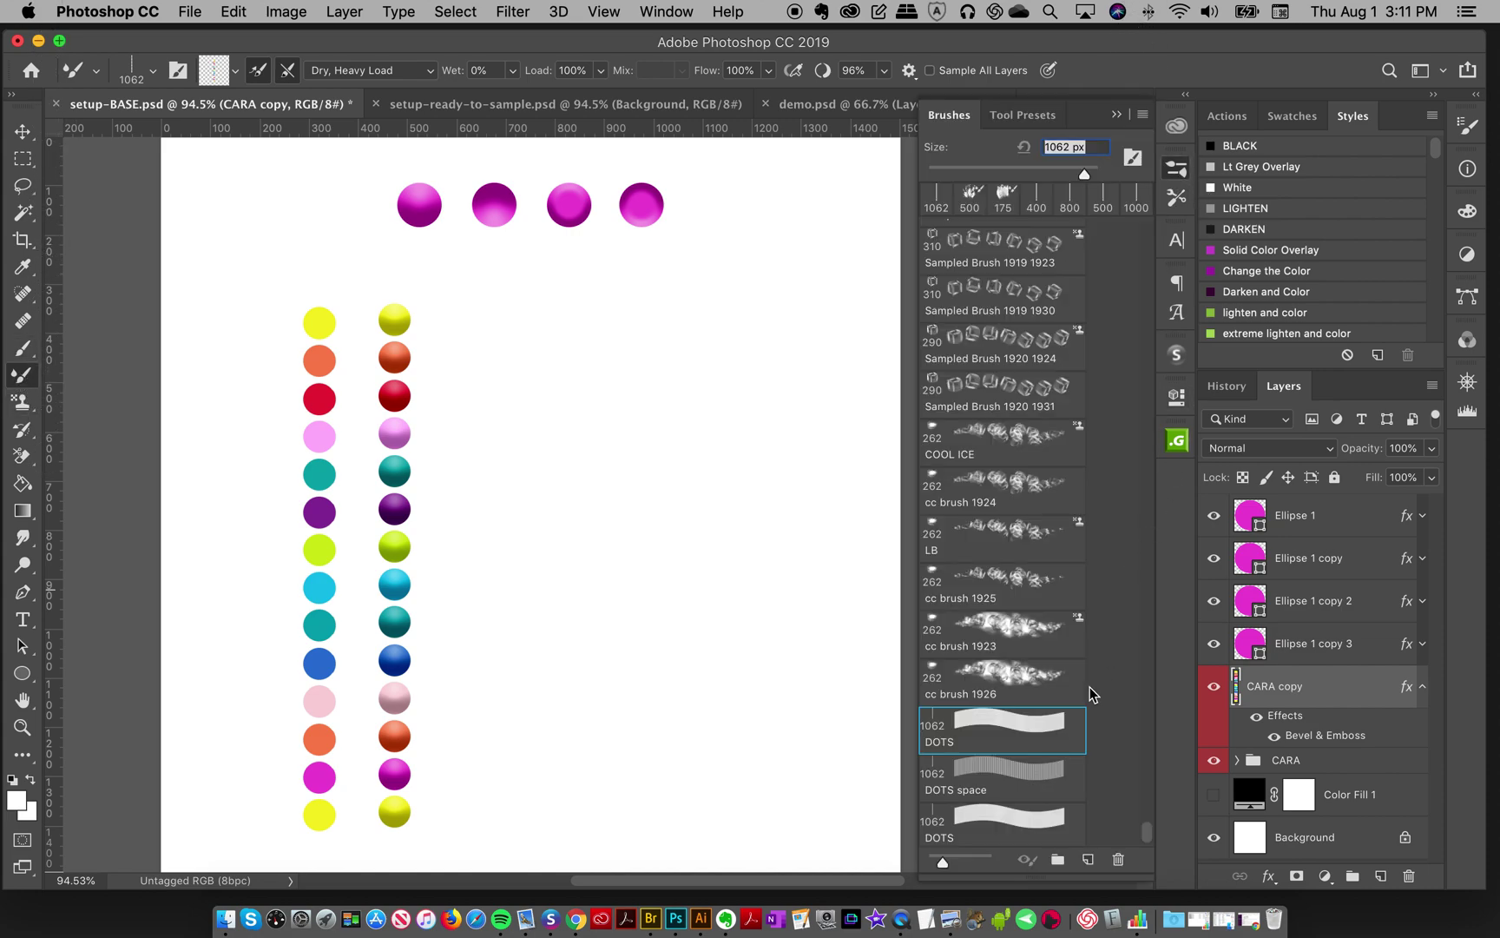
pyautogui.click(972, 829)
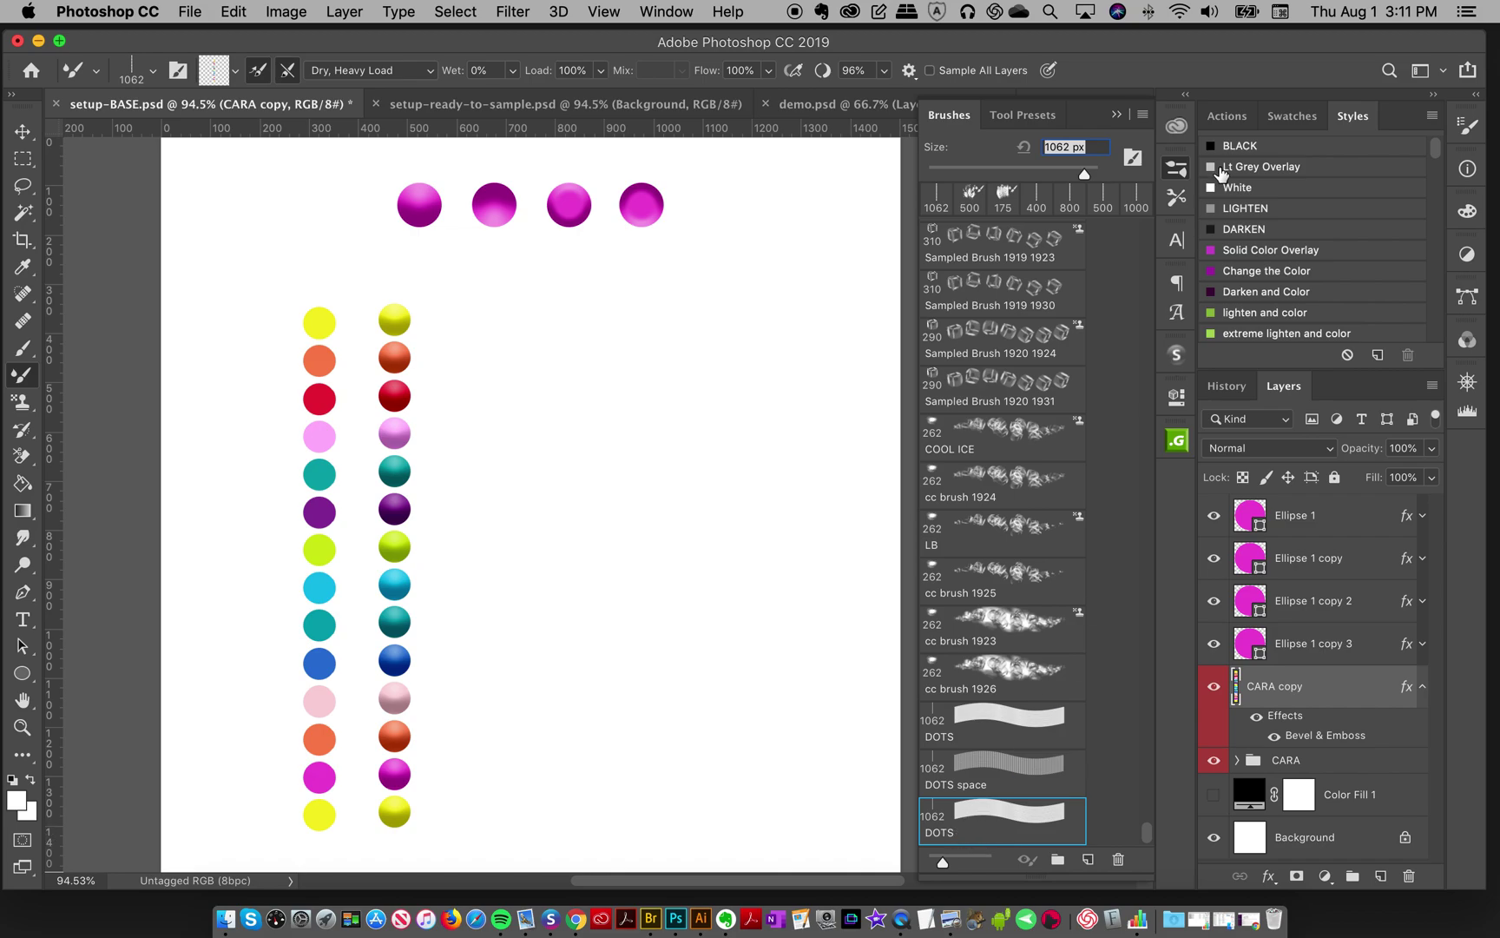
pyautogui.click(1172, 172)
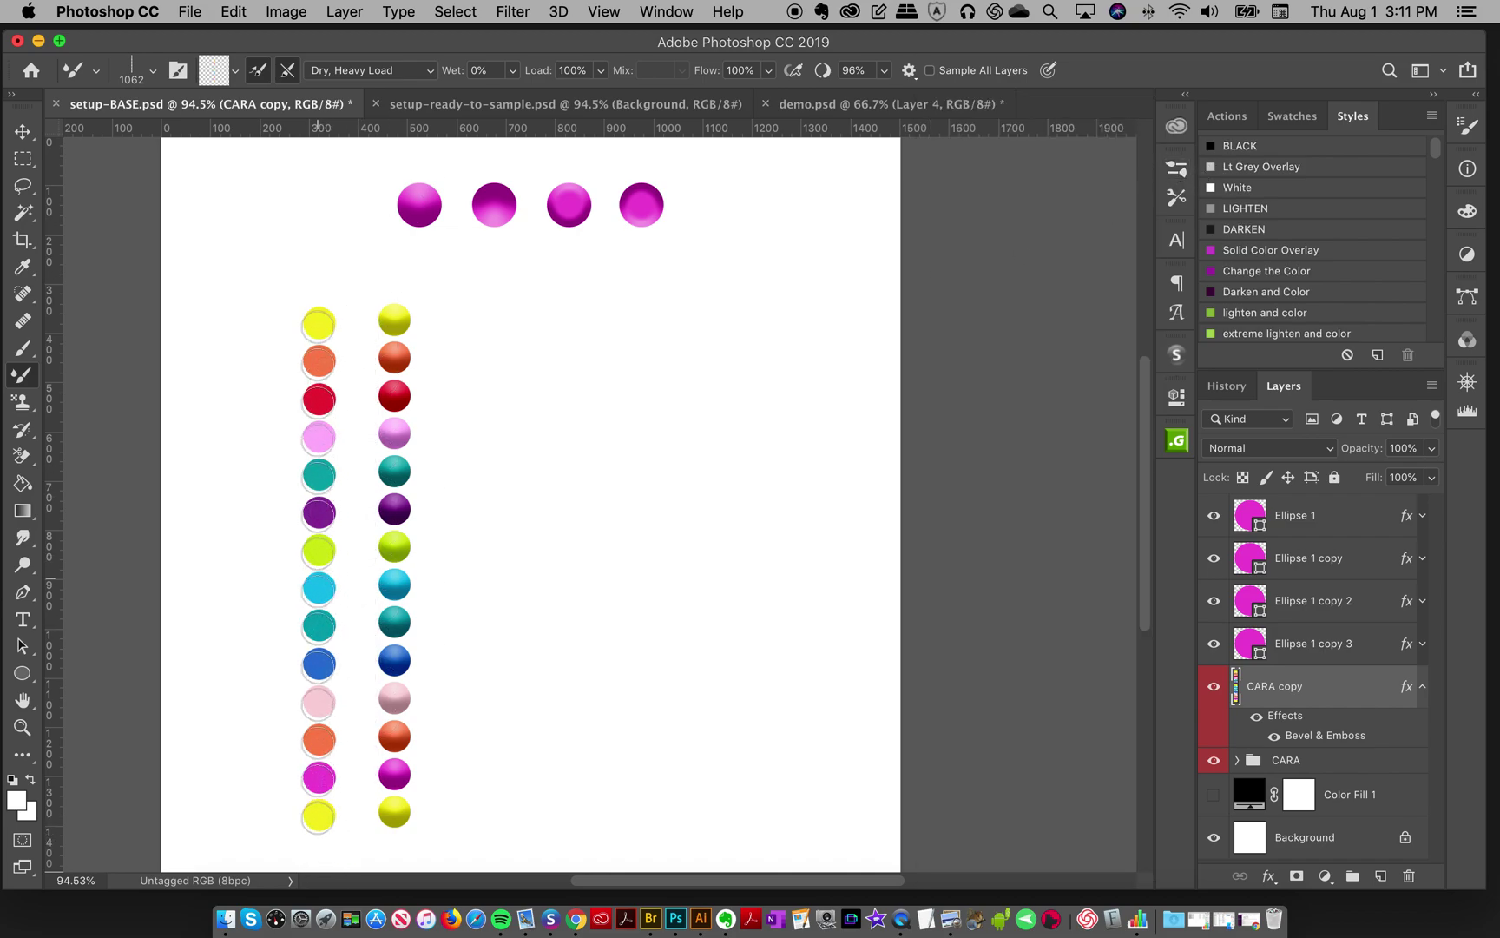
pyautogui.click(379, 72)
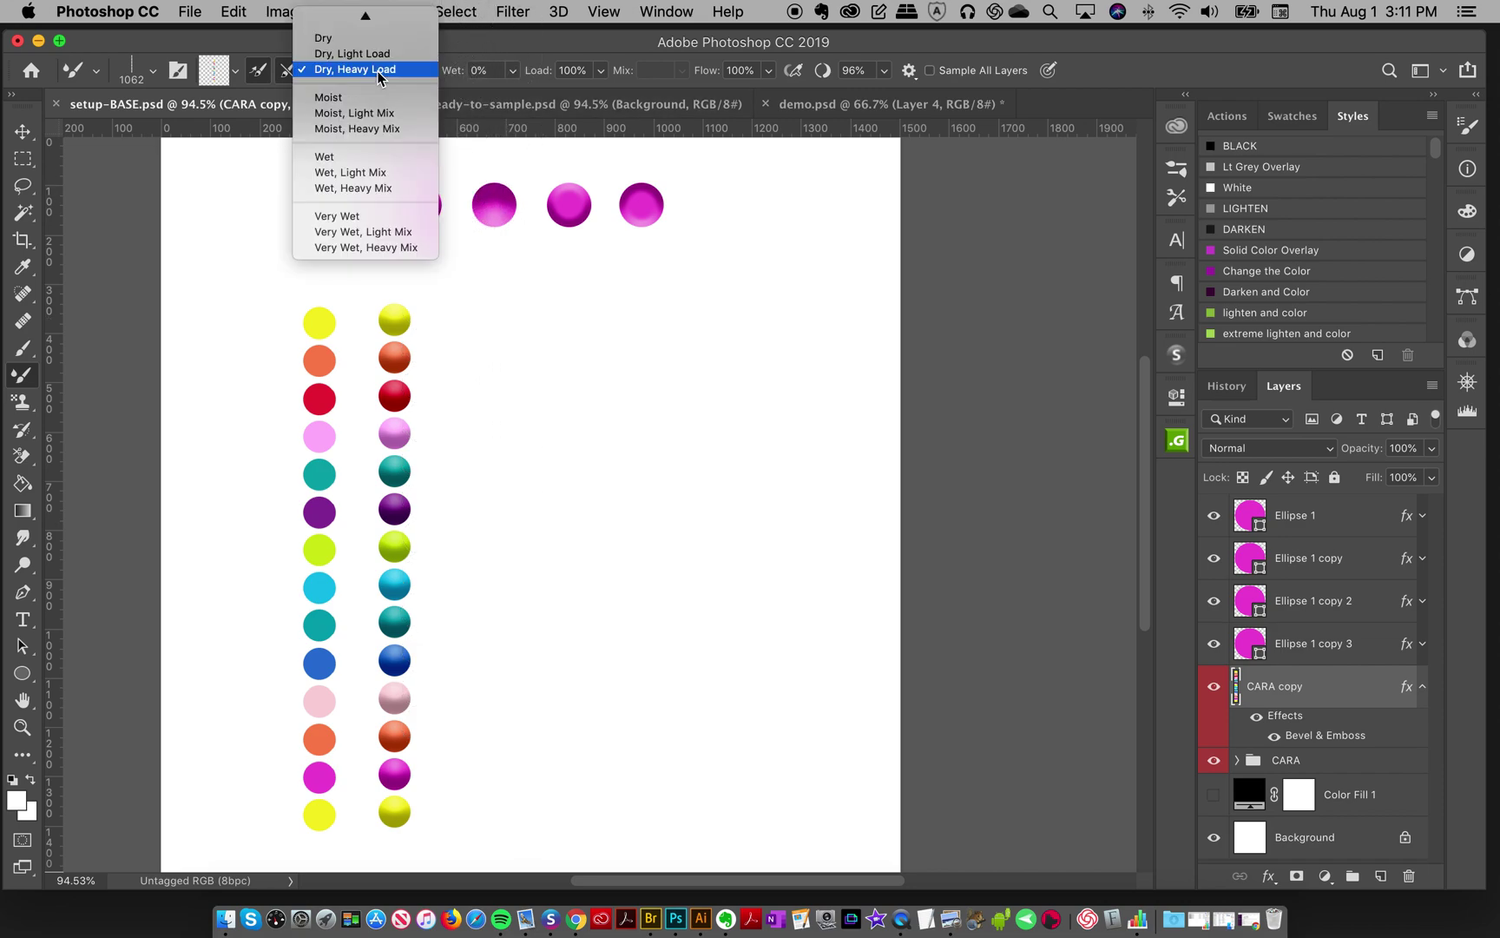
pyautogui.click(378, 76)
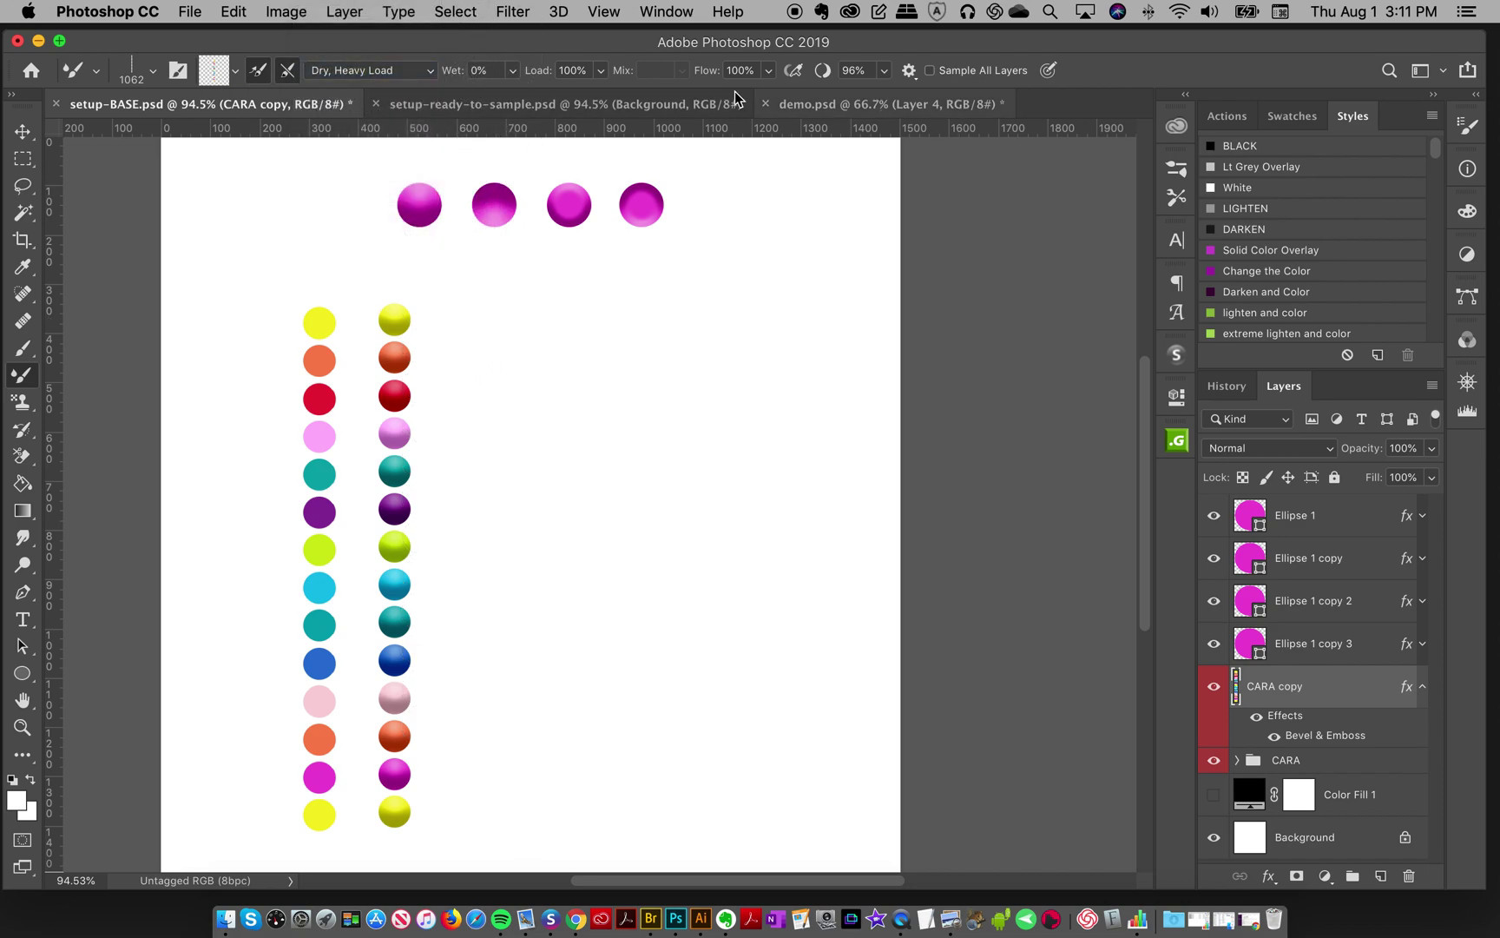
# Step: Keep the Dry, Heavy Load blending preset and rasterize the layer style of the CARA copy layer
pyautogui.click(371, 72)
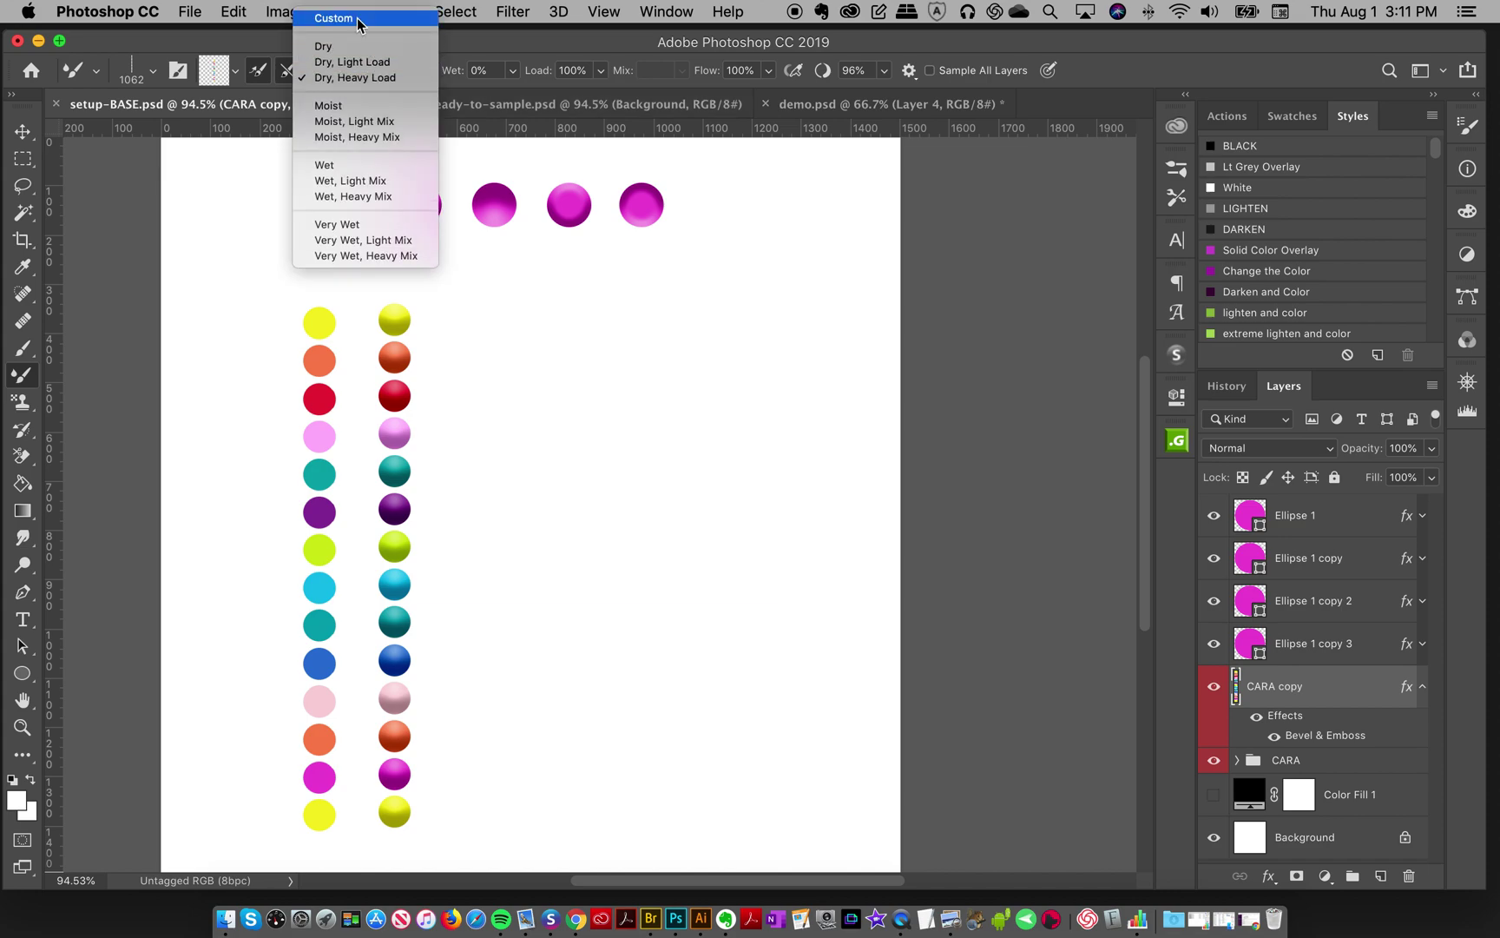
pyautogui.click(360, 78)
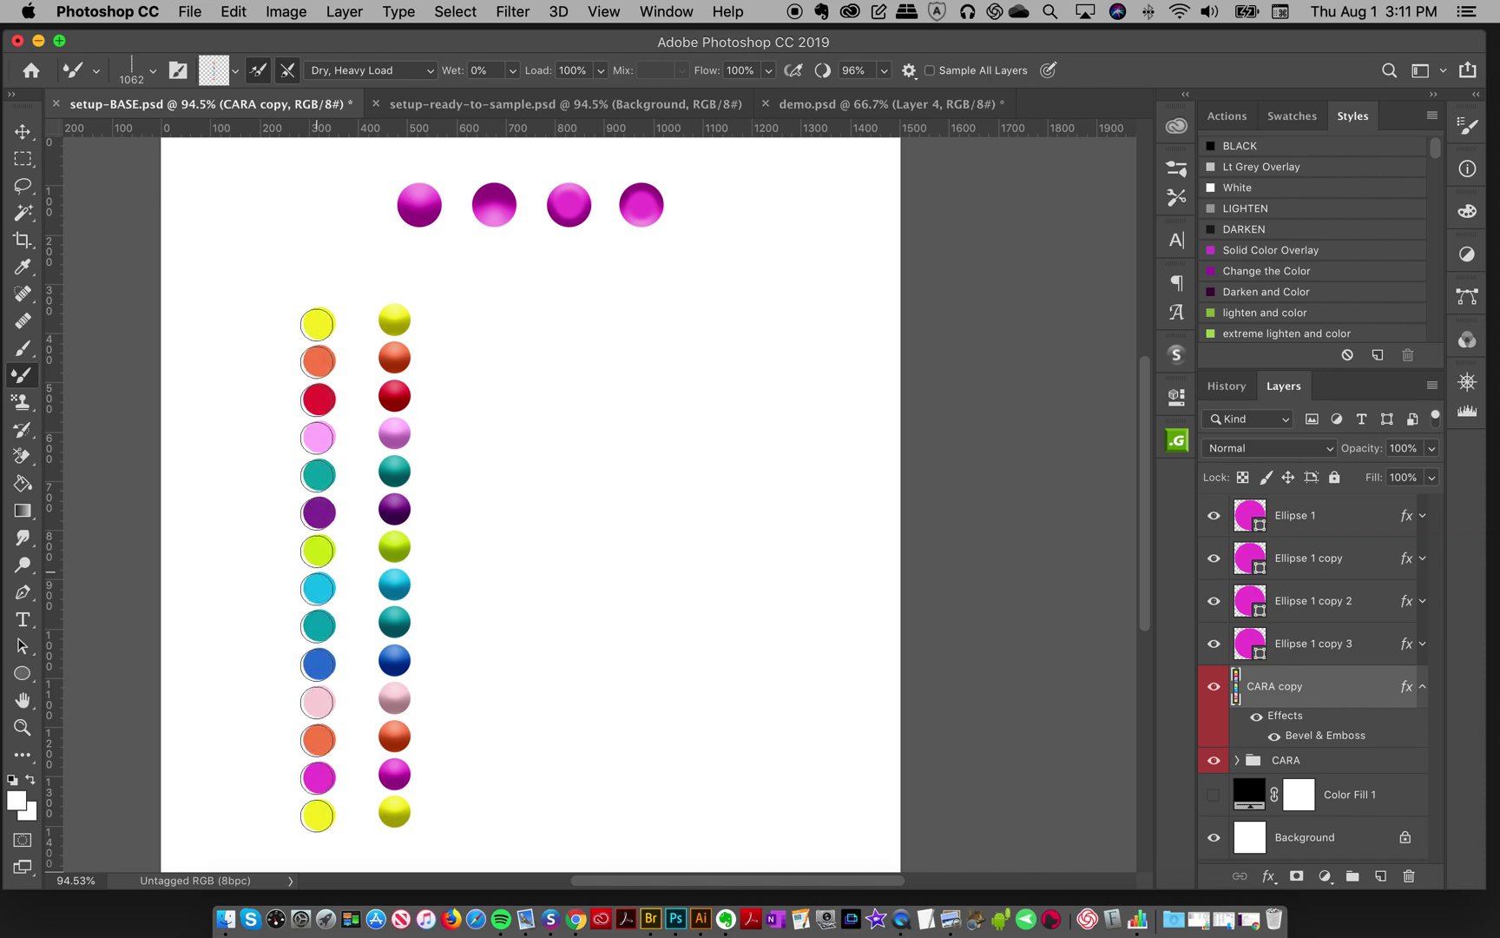
pyautogui.rightClick(1295, 701)
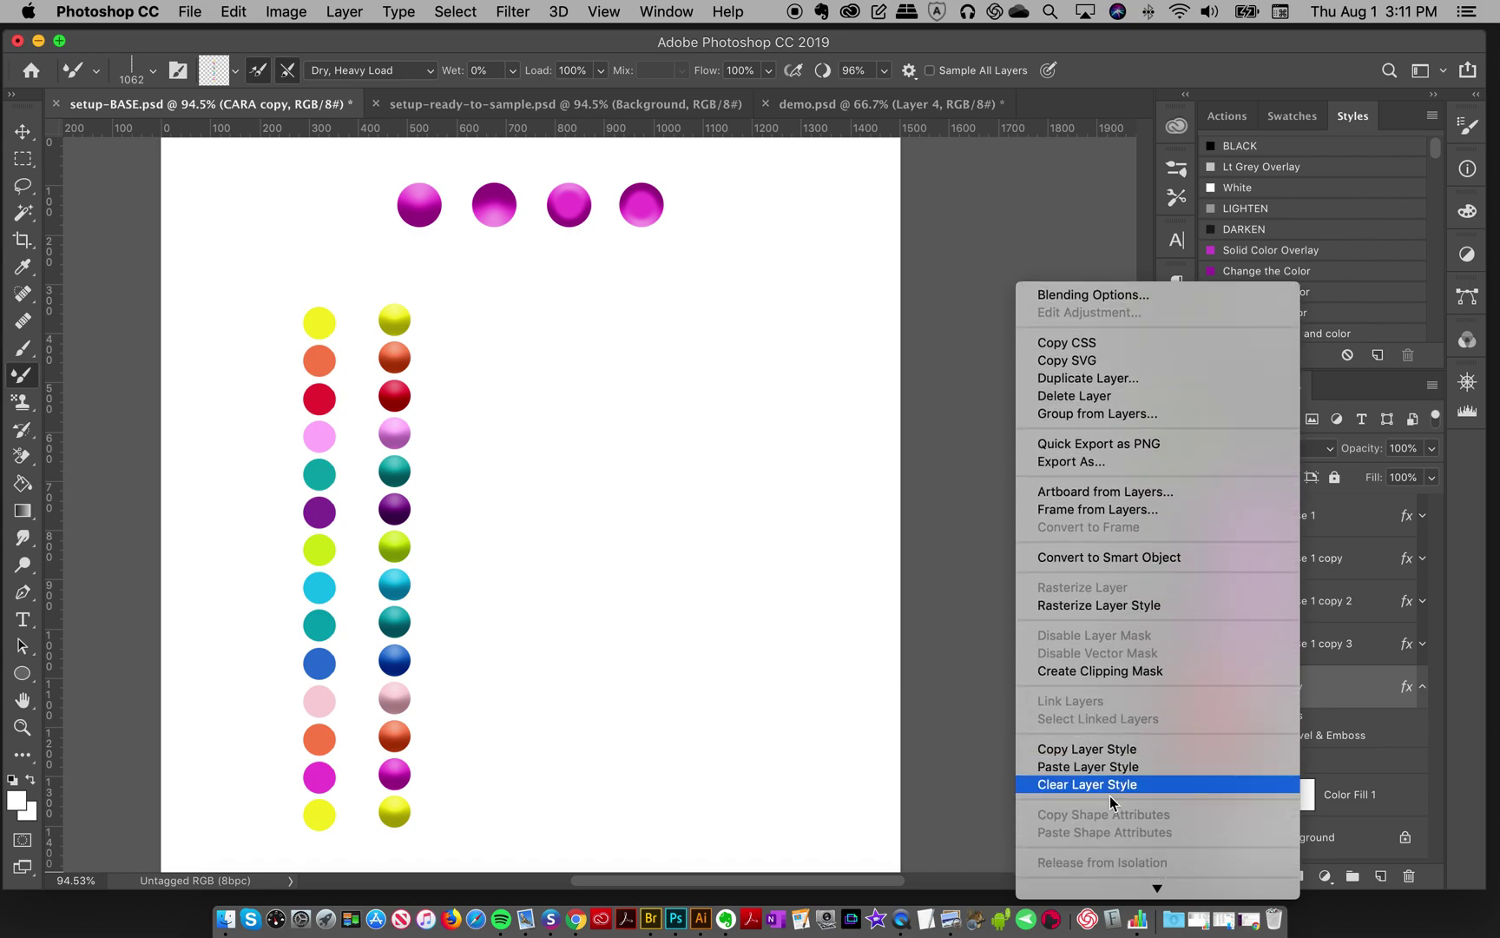
pyautogui.scroll(-5, 1112, 784)
pyautogui.click(1108, 430)
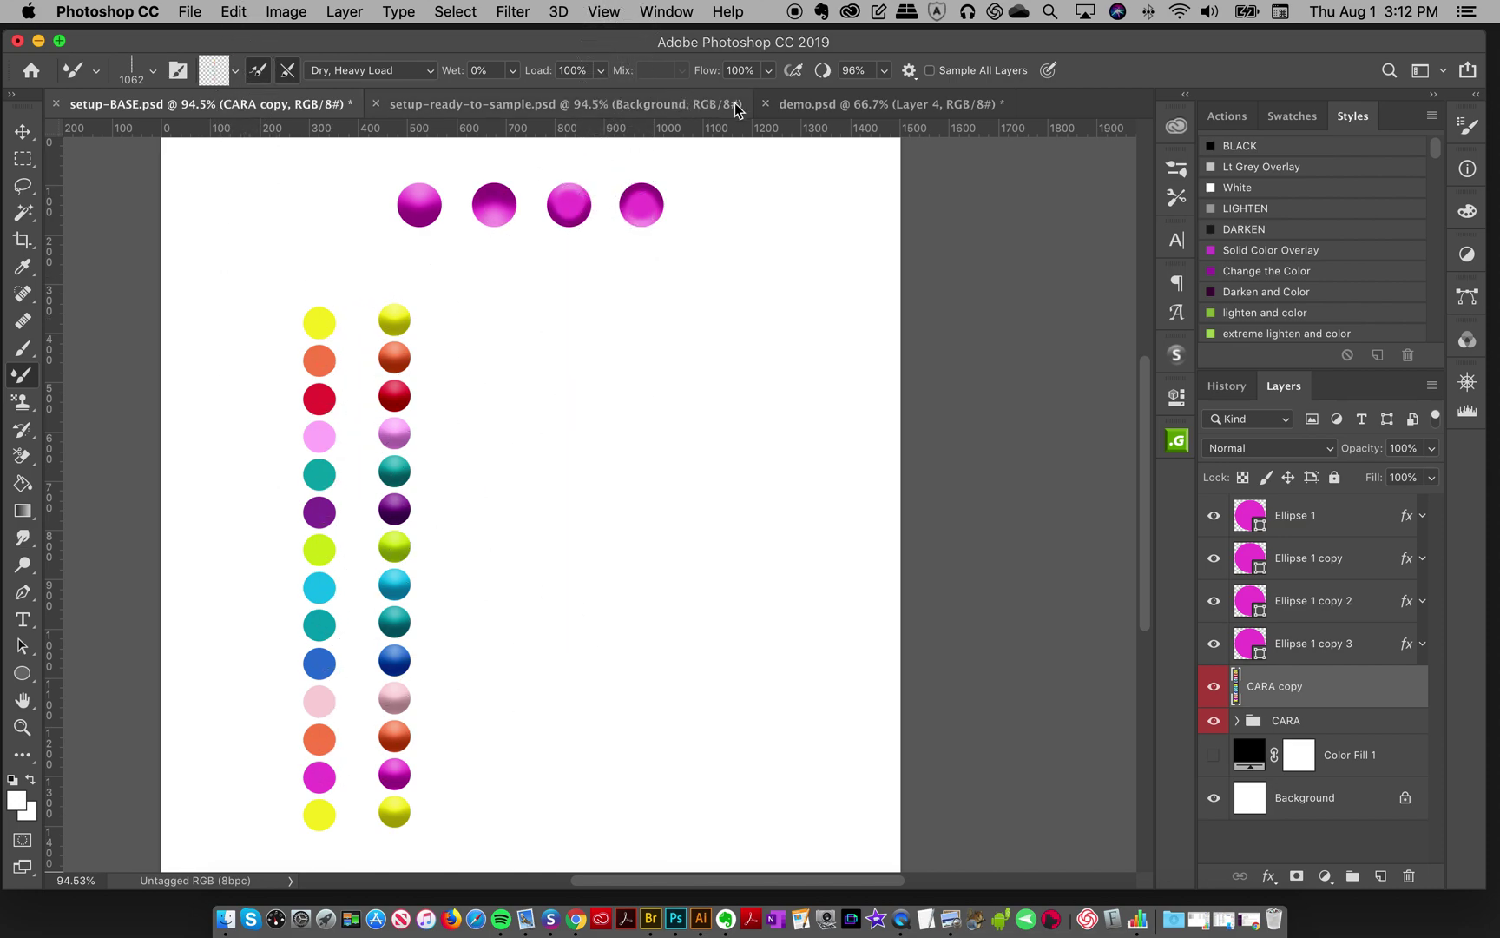
# Step: In demo.psd, show the peach Layer 1 behind the empty Layer 4 and set the Mixer Brush smoothing to 53%
pyautogui.click(821, 104)
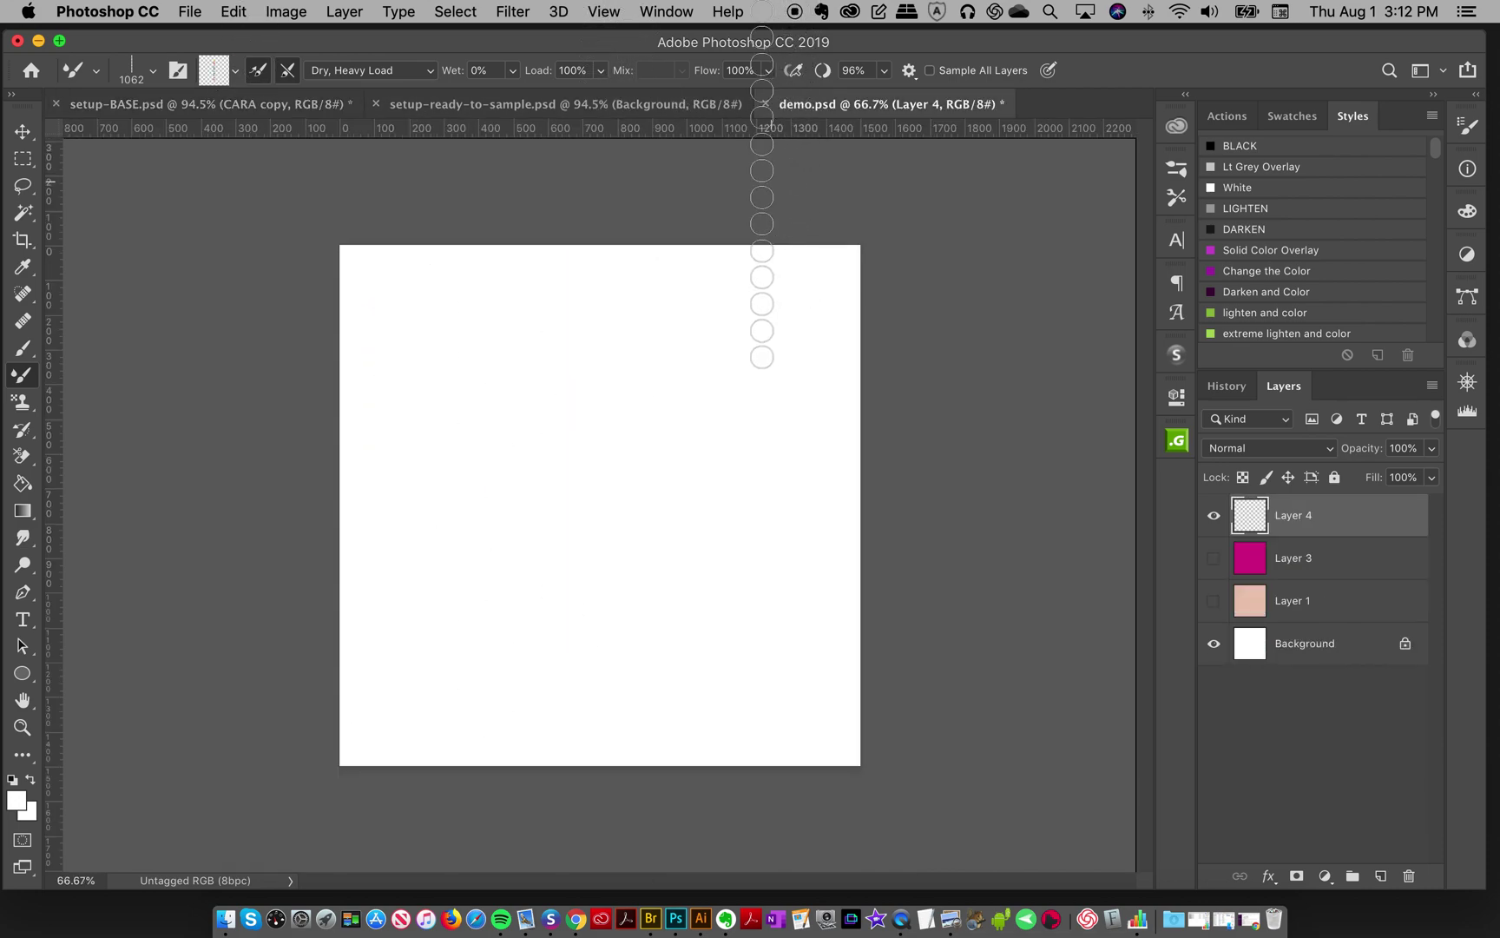
pyautogui.click(1213, 600)
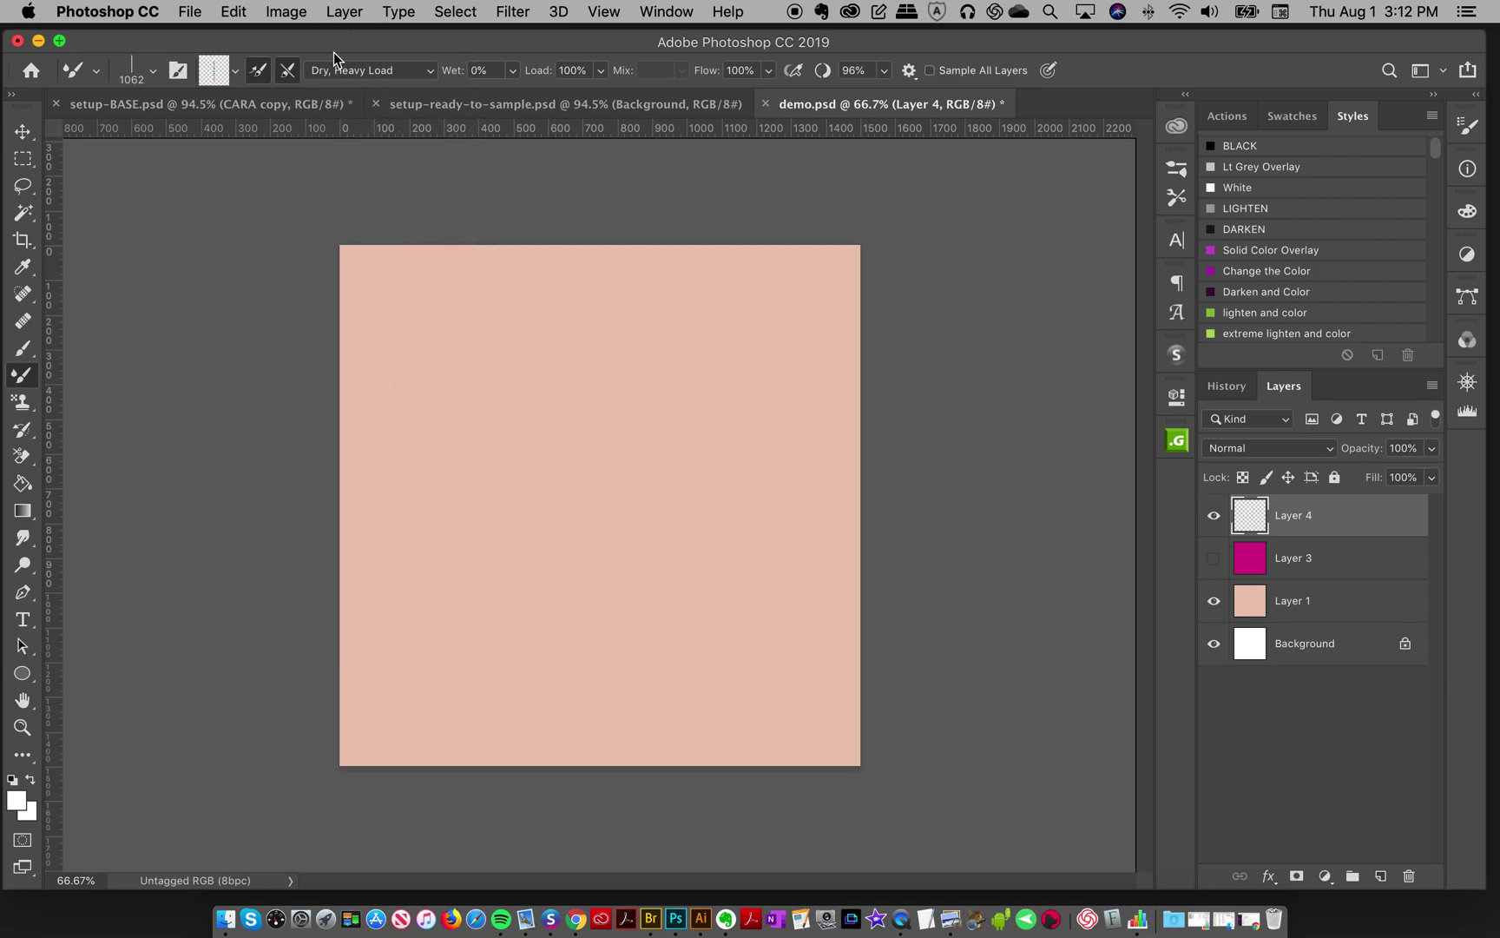
pyautogui.click(348, 74)
pyautogui.click(348, 74)
pyautogui.click(883, 73)
pyautogui.moveTo(792, 96)
pyautogui.mouseDown()
pyautogui.moveTo(896, 106)
pyautogui.moveTo(843, 104)
pyautogui.mouseUp()
pyautogui.click(867, 50)
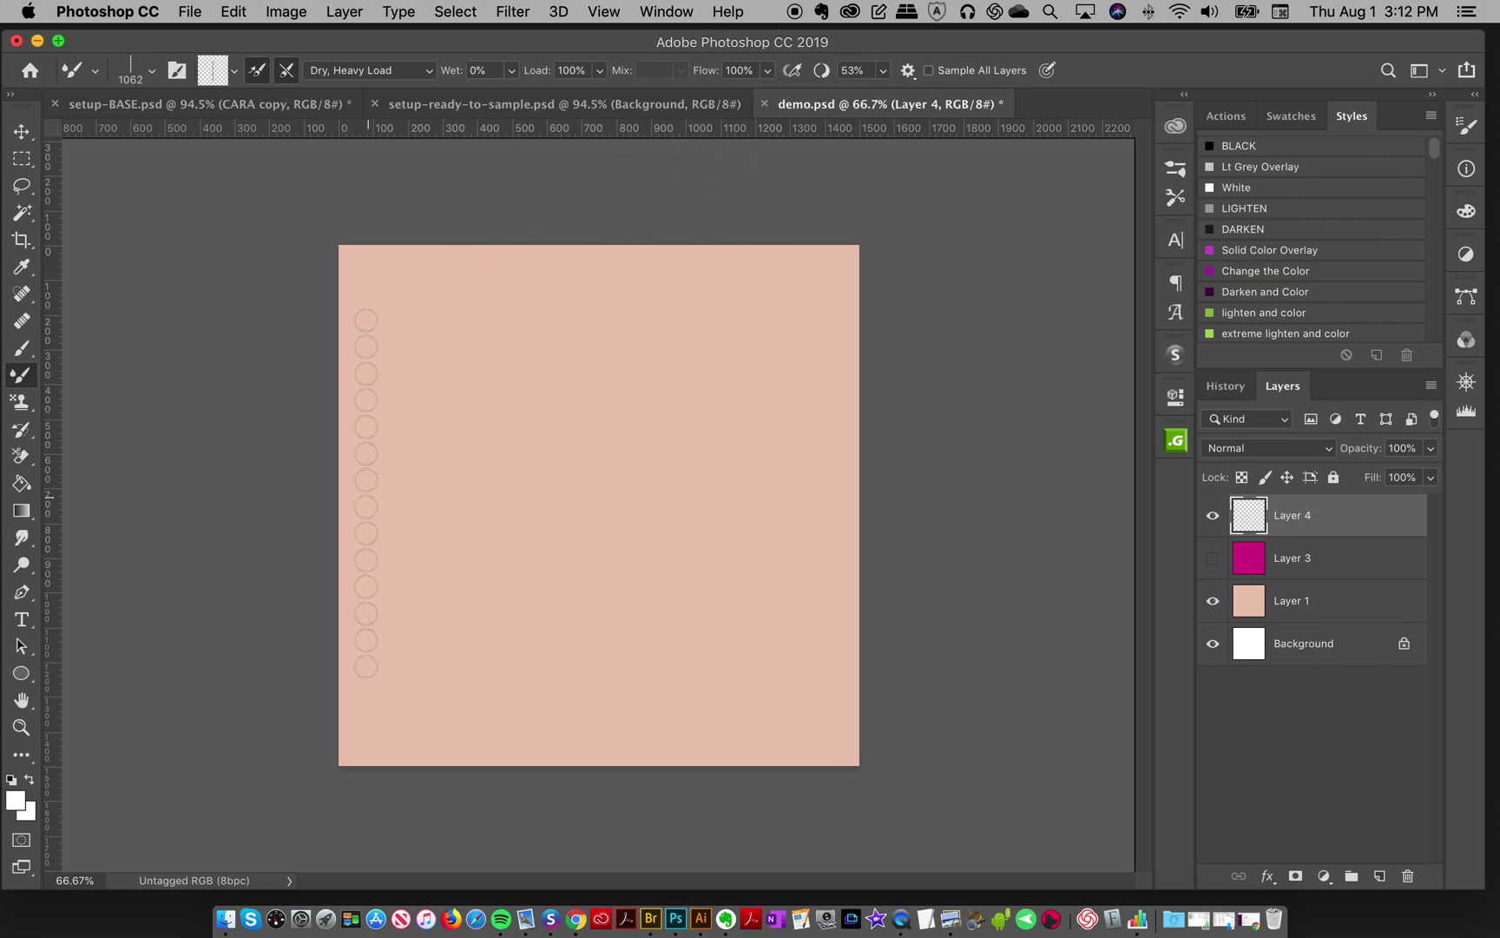
# Step: Try a looping and a wavy multicoloured stripe stroke across Layer 4, undoing each one
pyautogui.moveTo(335, 523)
pyautogui.mouseDown()
pyautogui.moveTo(464, 514)
pyautogui.moveTo(512, 480)
pyautogui.moveTo(501, 440)
pyautogui.moveTo(435, 436)
pyautogui.moveTo(396, 474)
pyautogui.moveTo(410, 525)
pyautogui.moveTo(466, 554)
pyautogui.moveTo(557, 548)
pyautogui.moveTo(627, 515)
pyautogui.moveTo(631, 465)
pyautogui.moveTo(575, 445)
pyautogui.moveTo(527, 466)
pyautogui.moveTo(512, 498)
pyautogui.moveTo(550, 545)
pyautogui.moveTo(628, 558)
pyautogui.moveTo(710, 543)
pyautogui.moveTo(746, 523)
pyautogui.moveTo(747, 455)
pyautogui.moveTo(666, 464)
pyautogui.moveTo(659, 520)
pyautogui.moveTo(721, 509)
pyautogui.mouseUp()
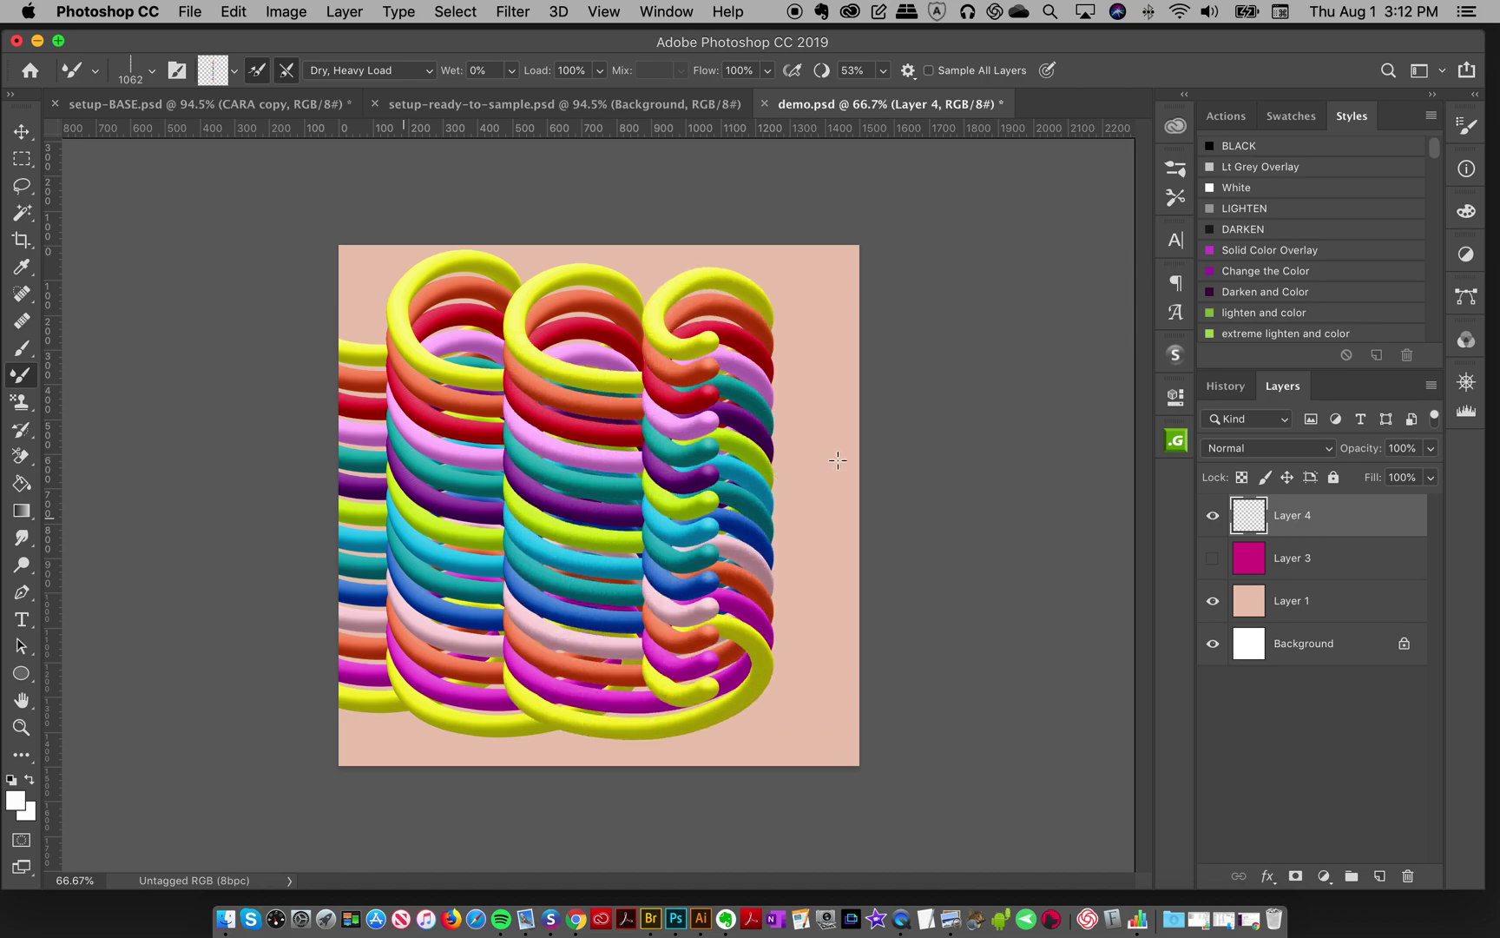
pyautogui.moveTo(838, 460)
pyautogui.mouseDown()
pyautogui.moveTo(903, 487)
pyautogui.moveTo(941, 550)
pyautogui.mouseUp()
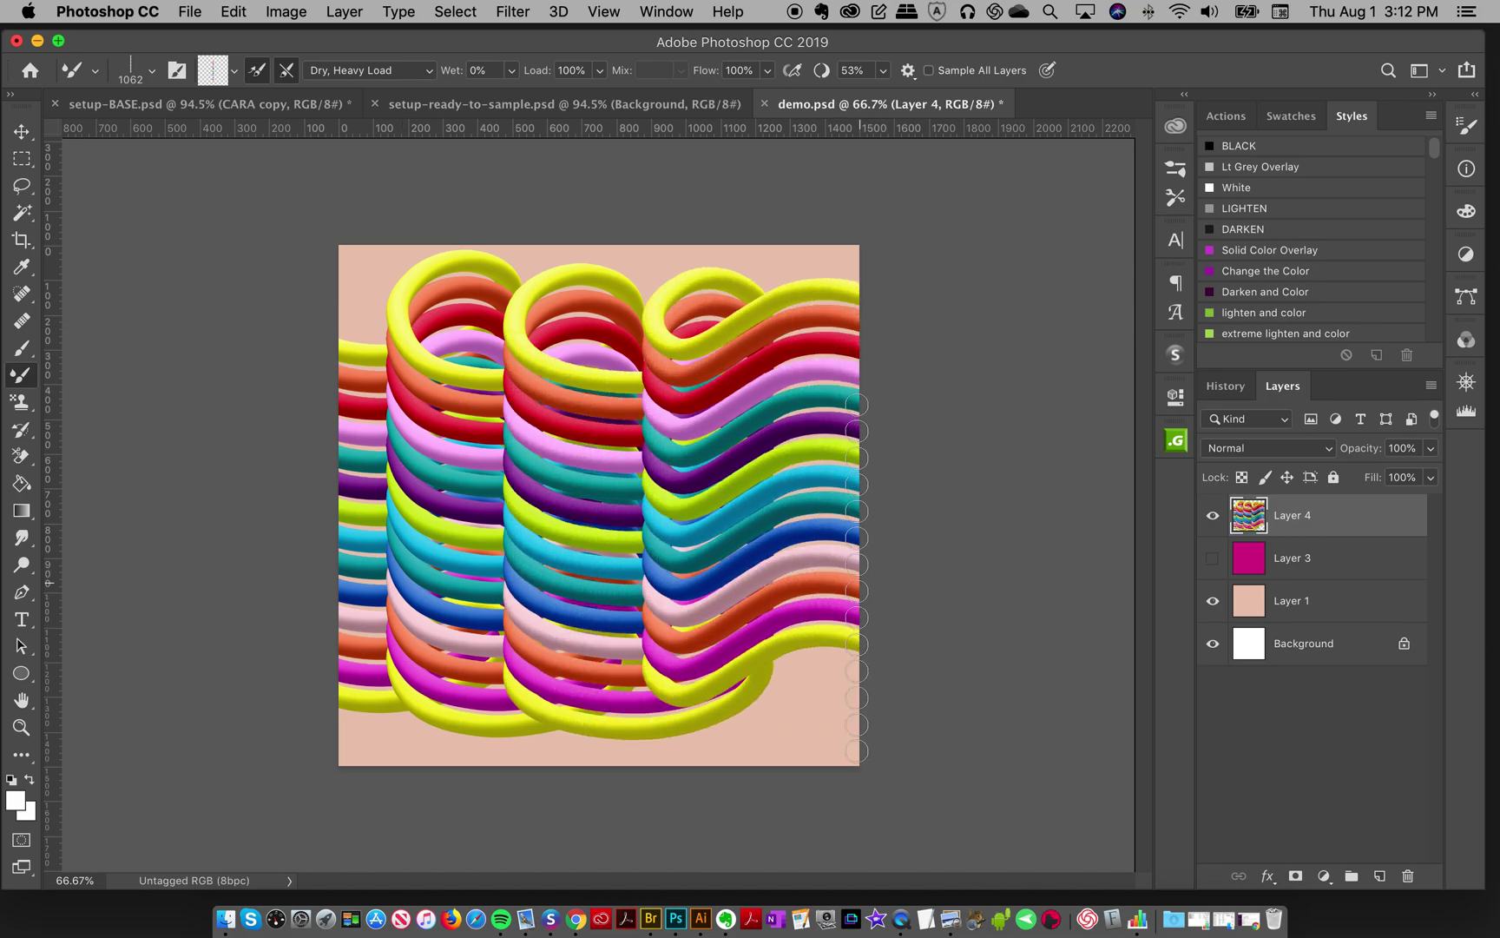
pyautogui.press('super+z')
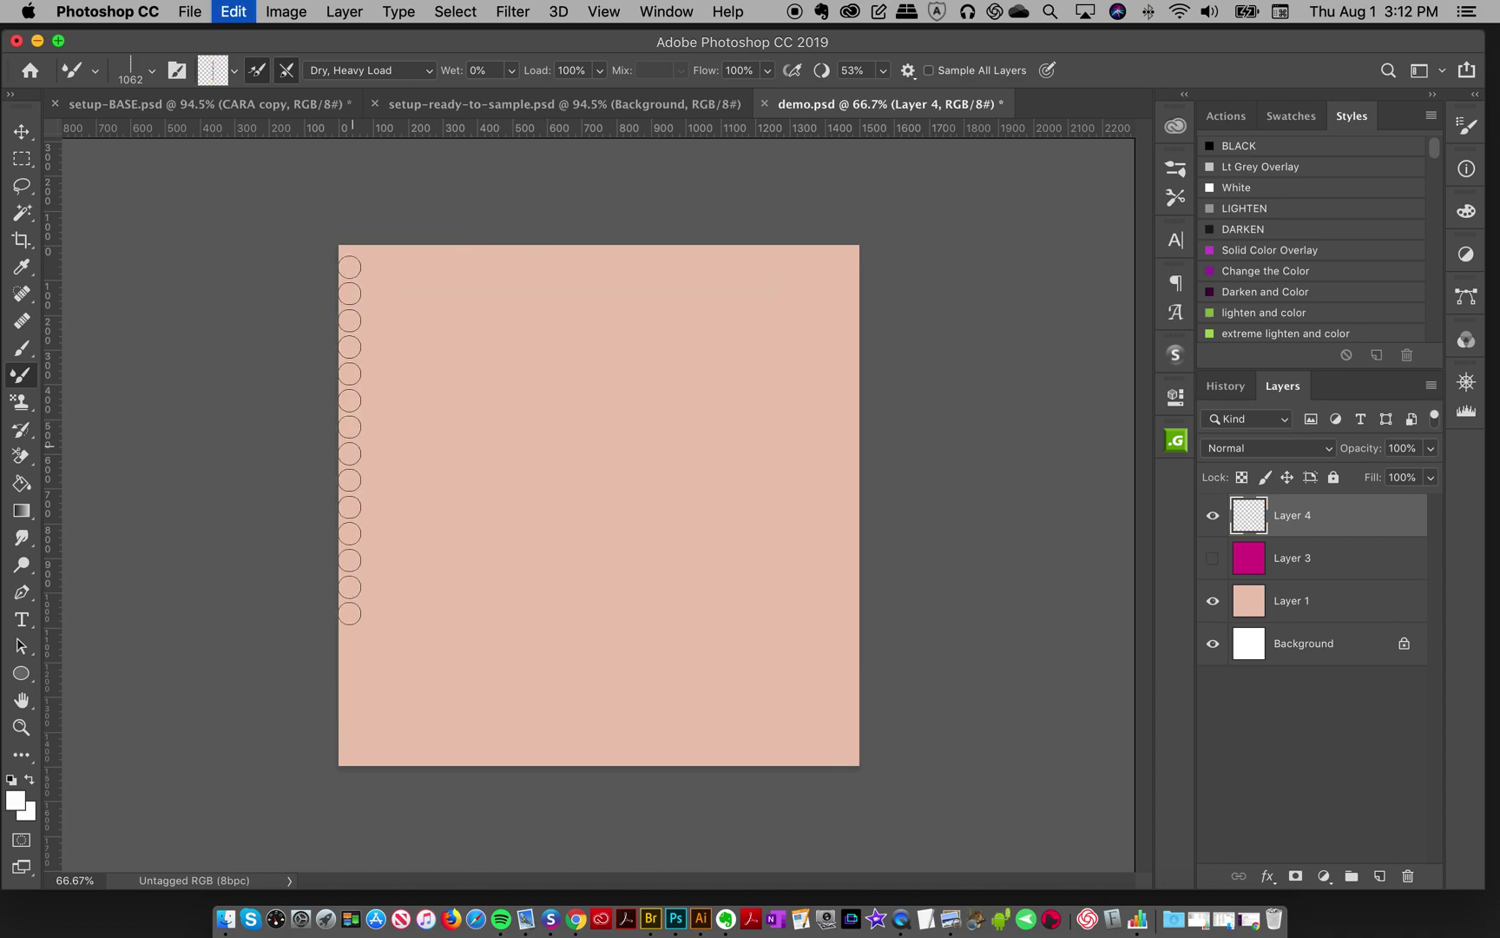
pyautogui.moveTo(398, 510)
pyautogui.mouseDown()
pyautogui.moveTo(488, 446)
pyautogui.moveTo(540, 513)
pyautogui.moveTo(601, 537)
pyautogui.moveTo(668, 518)
pyautogui.moveTo(701, 477)
pyautogui.moveTo(762, 473)
pyautogui.moveTo(824, 502)
pyautogui.moveTo(955, 677)
pyautogui.moveTo(898, 521)
pyautogui.mouseUp()
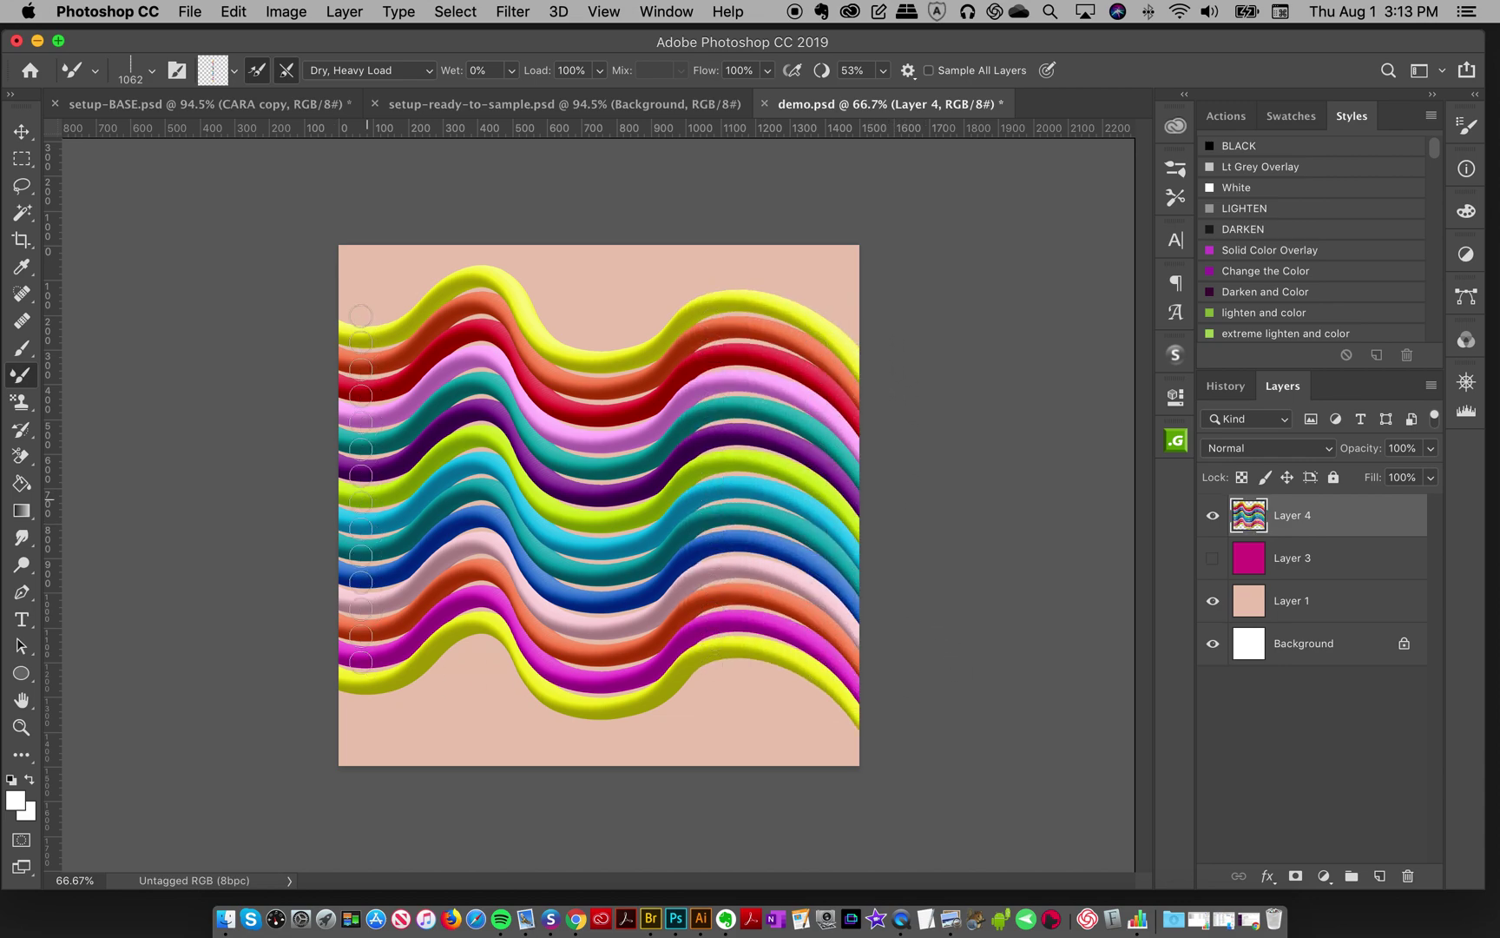
pyautogui.press('super+z')
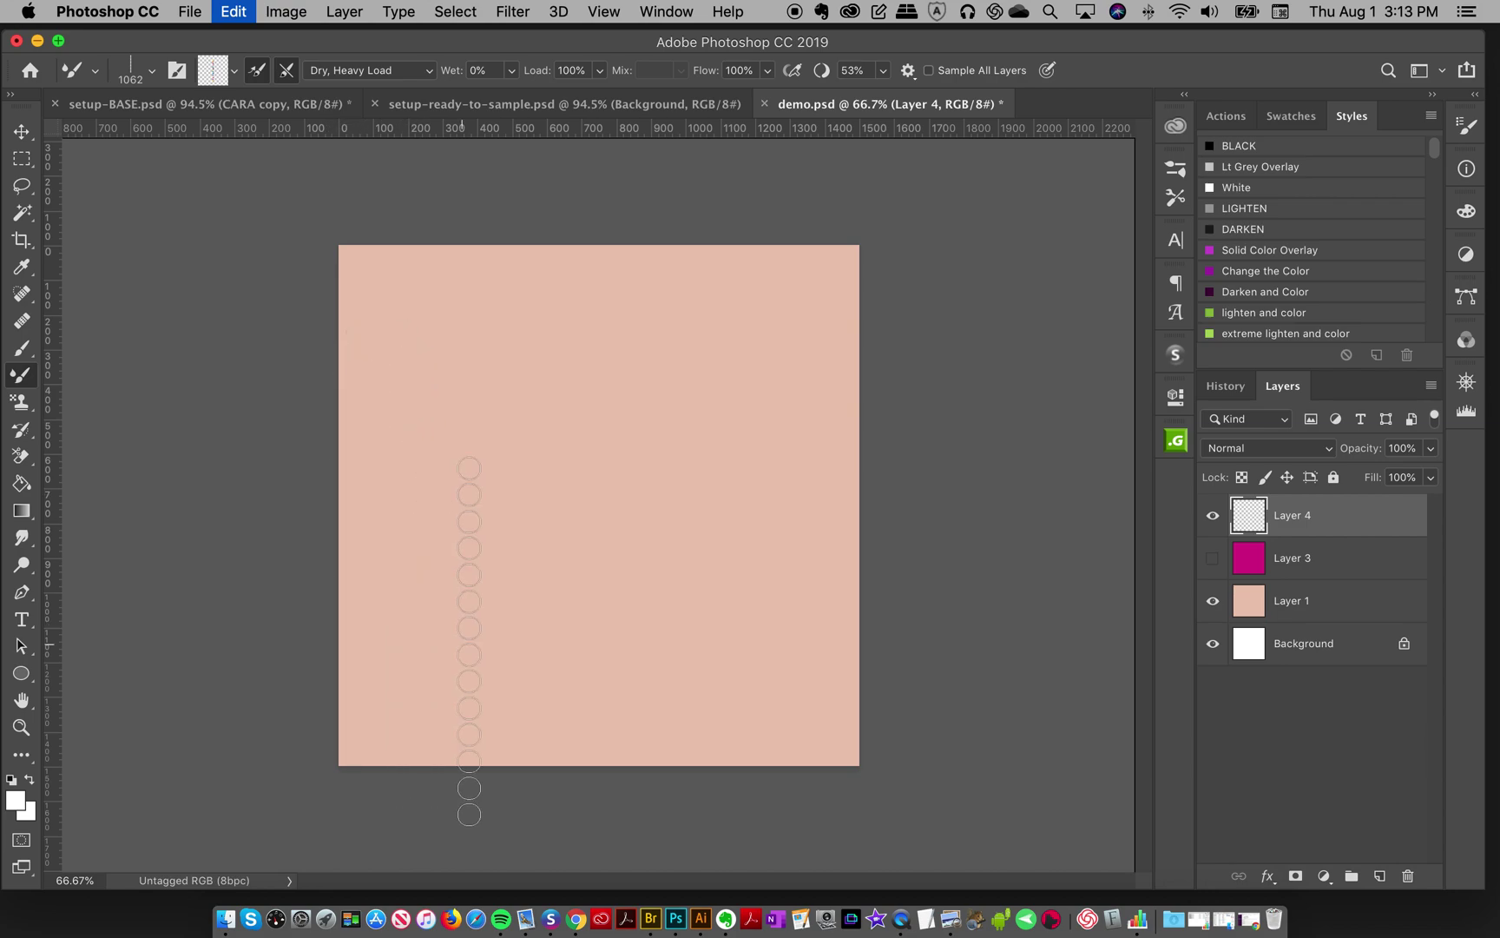
# Step: Try large overlapping loops of multicoloured stripes across Layer 4, and cut the whole painting from the layer
pyautogui.moveTo(469, 641)
pyautogui.mouseDown()
pyautogui.moveTo(357, 581)
pyautogui.moveTo(351, 512)
pyautogui.moveTo(405, 472)
pyautogui.moveTo(472, 498)
pyautogui.moveTo(488, 546)
pyautogui.moveTo(466, 586)
pyautogui.moveTo(408, 581)
pyautogui.moveTo(404, 547)
pyautogui.moveTo(447, 520)
pyautogui.moveTo(491, 512)
pyautogui.moveTo(543, 534)
pyautogui.moveTo(553, 580)
pyautogui.moveTo(507, 596)
pyautogui.moveTo(474, 557)
pyautogui.moveTo(487, 517)
pyautogui.moveTo(552, 503)
pyautogui.moveTo(677, 542)
pyautogui.moveTo(804, 552)
pyautogui.moveTo(902, 494)
pyautogui.moveTo(926, 435)
pyautogui.moveTo(883, 368)
pyautogui.moveTo(746, 328)
pyautogui.moveTo(638, 371)
pyautogui.moveTo(606, 406)
pyautogui.moveTo(601, 442)
pyautogui.moveTo(630, 509)
pyautogui.moveTo(692, 555)
pyautogui.moveTo(811, 589)
pyautogui.moveTo(977, 586)
pyautogui.moveTo(1030, 529)
pyautogui.mouseUp()
pyautogui.press('super+a')
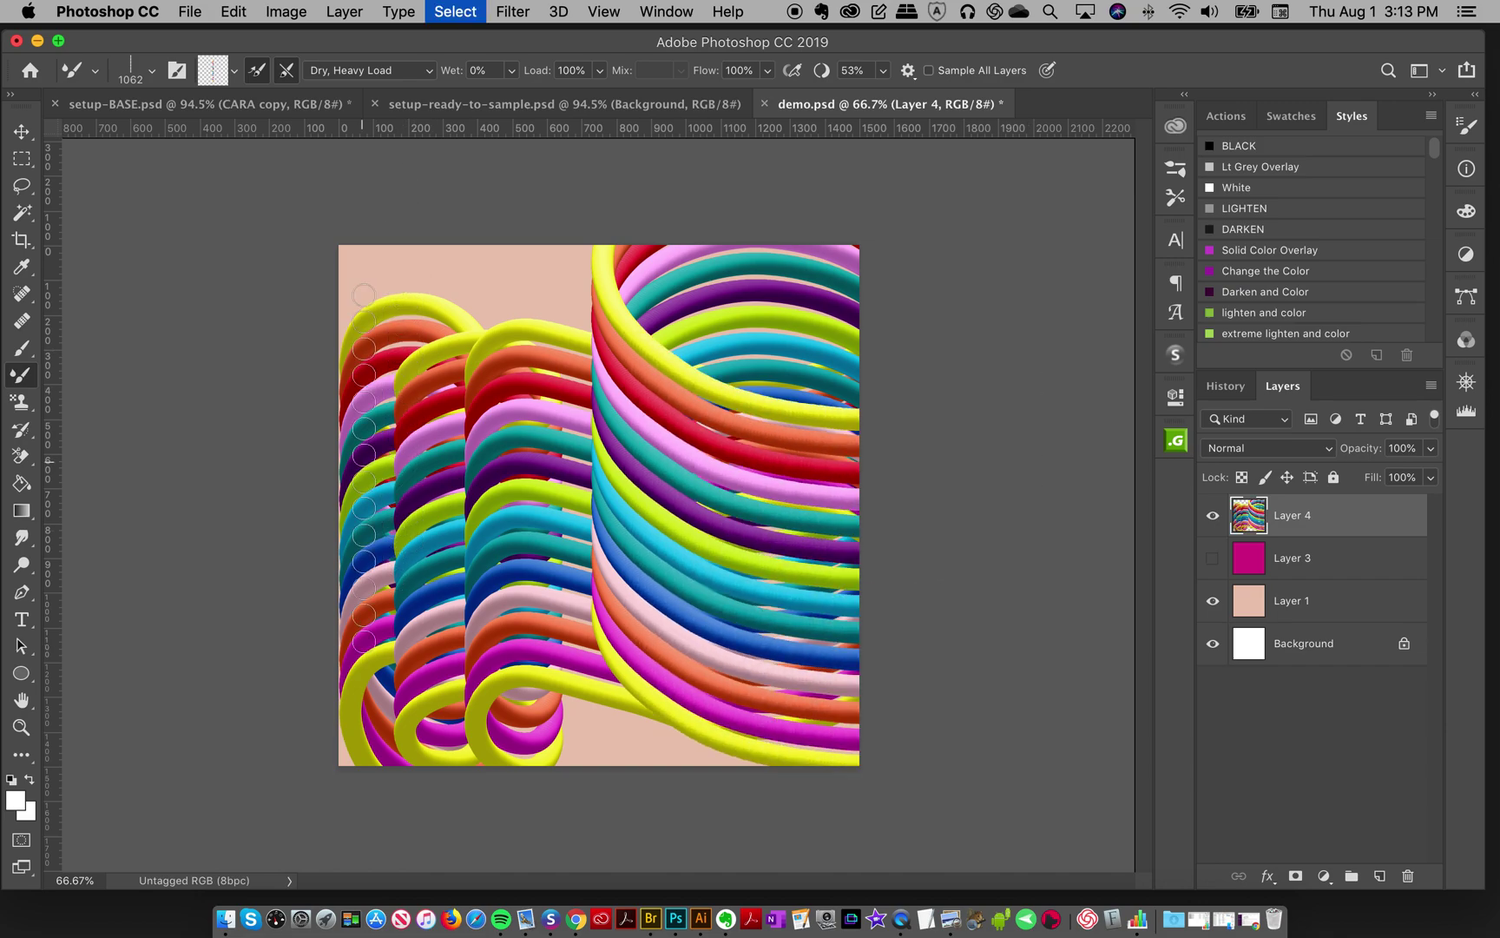
pyautogui.press('super+x')
# Step: Review the history and layers of setup-BASE.psd with the Move tool active, and open setup-ready-to-sample.psd
pyautogui.click(286, 104)
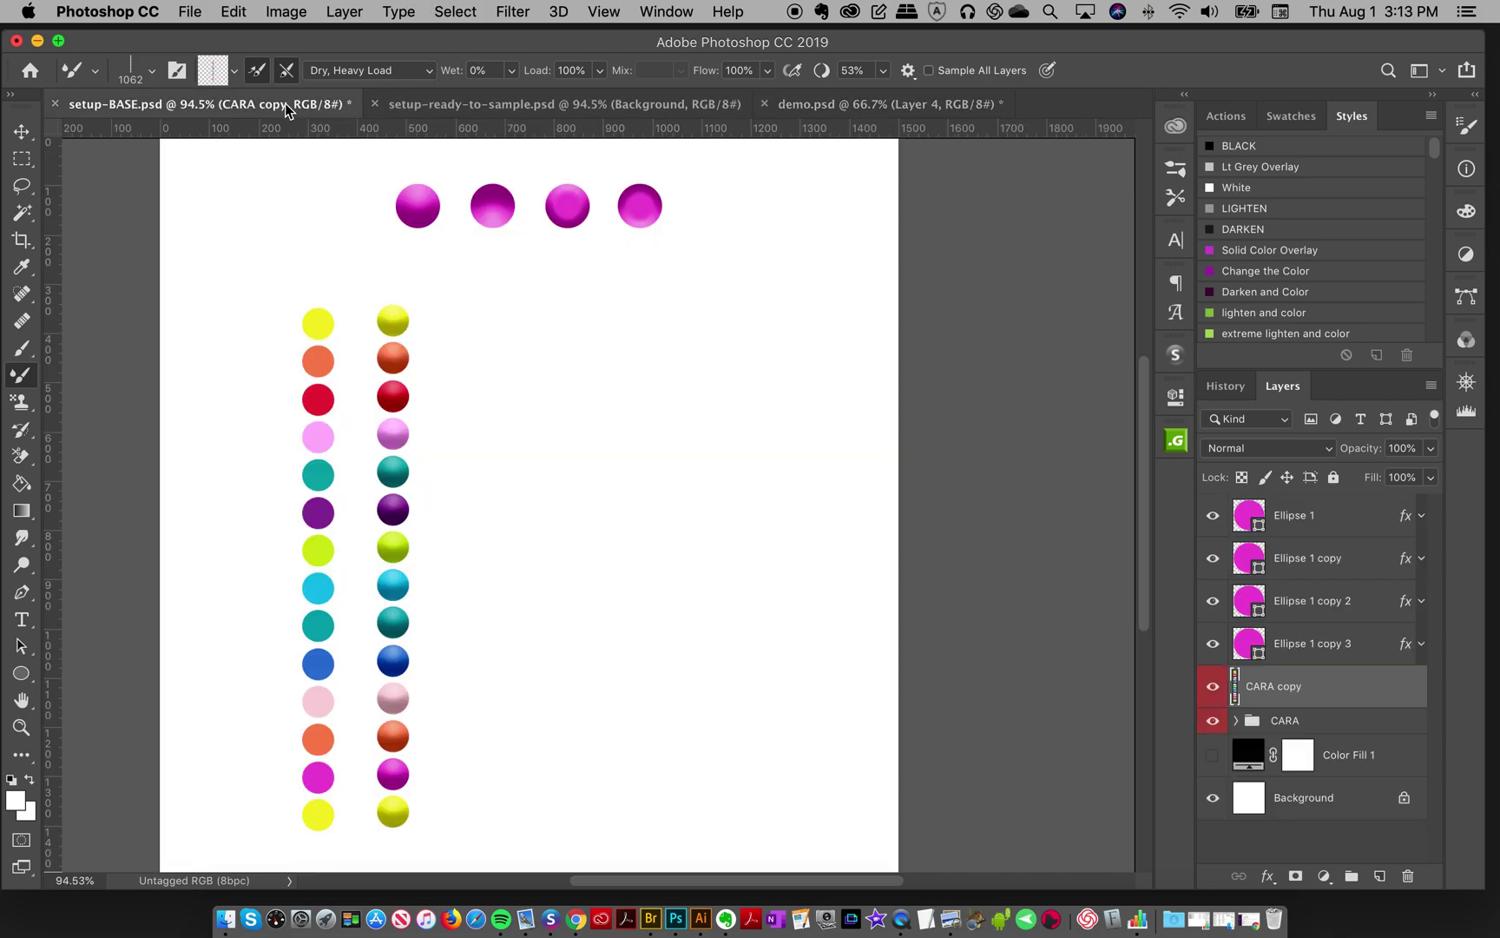
pyautogui.click(22, 131)
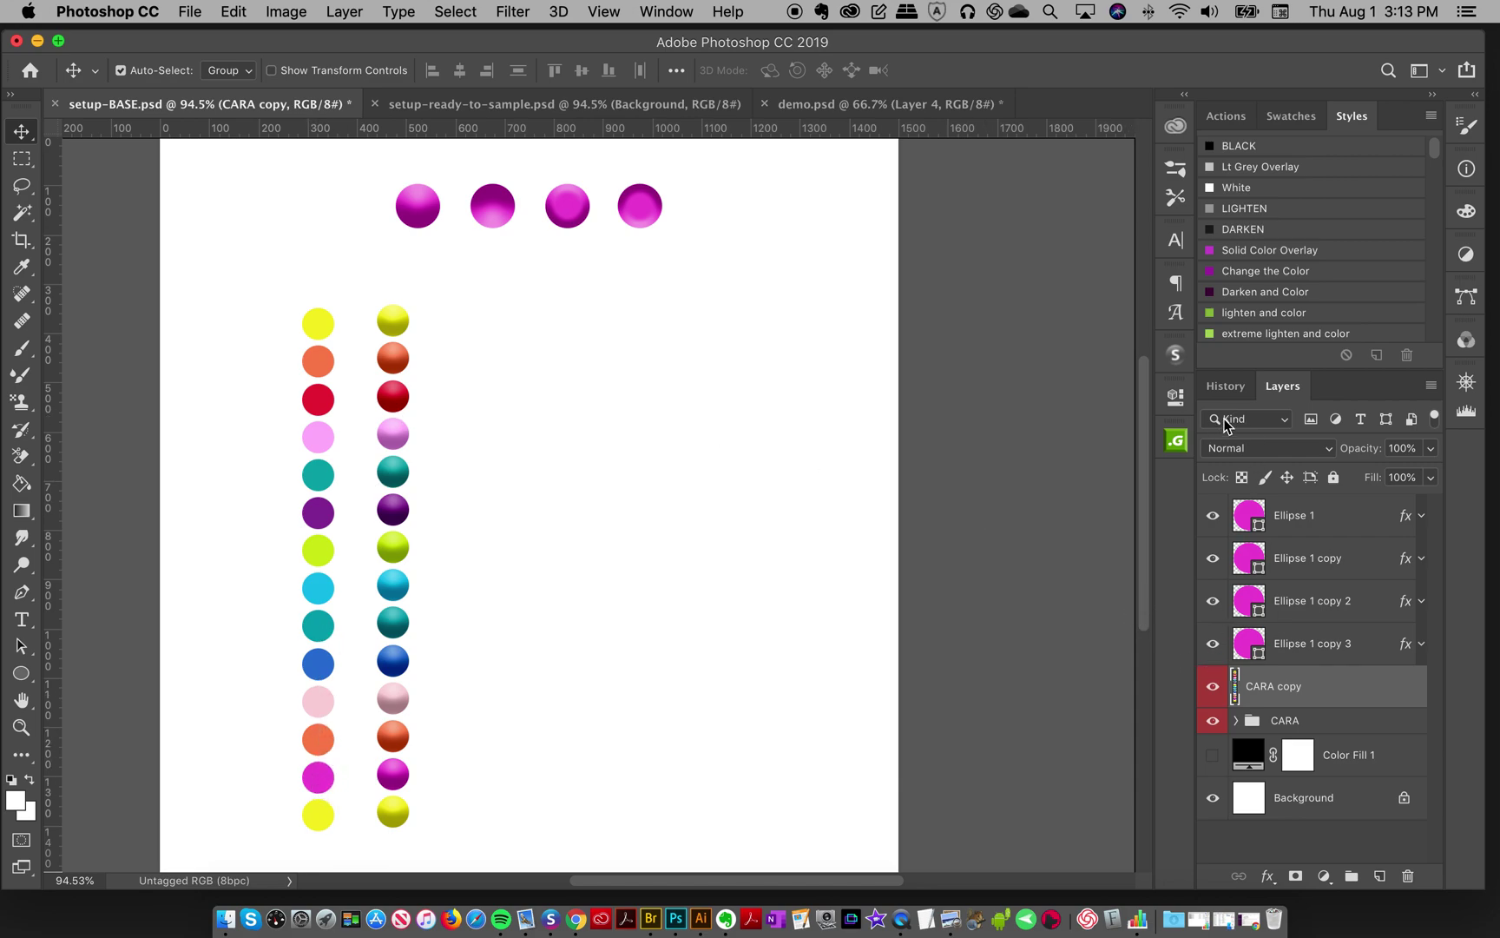
pyautogui.click(1225, 385)
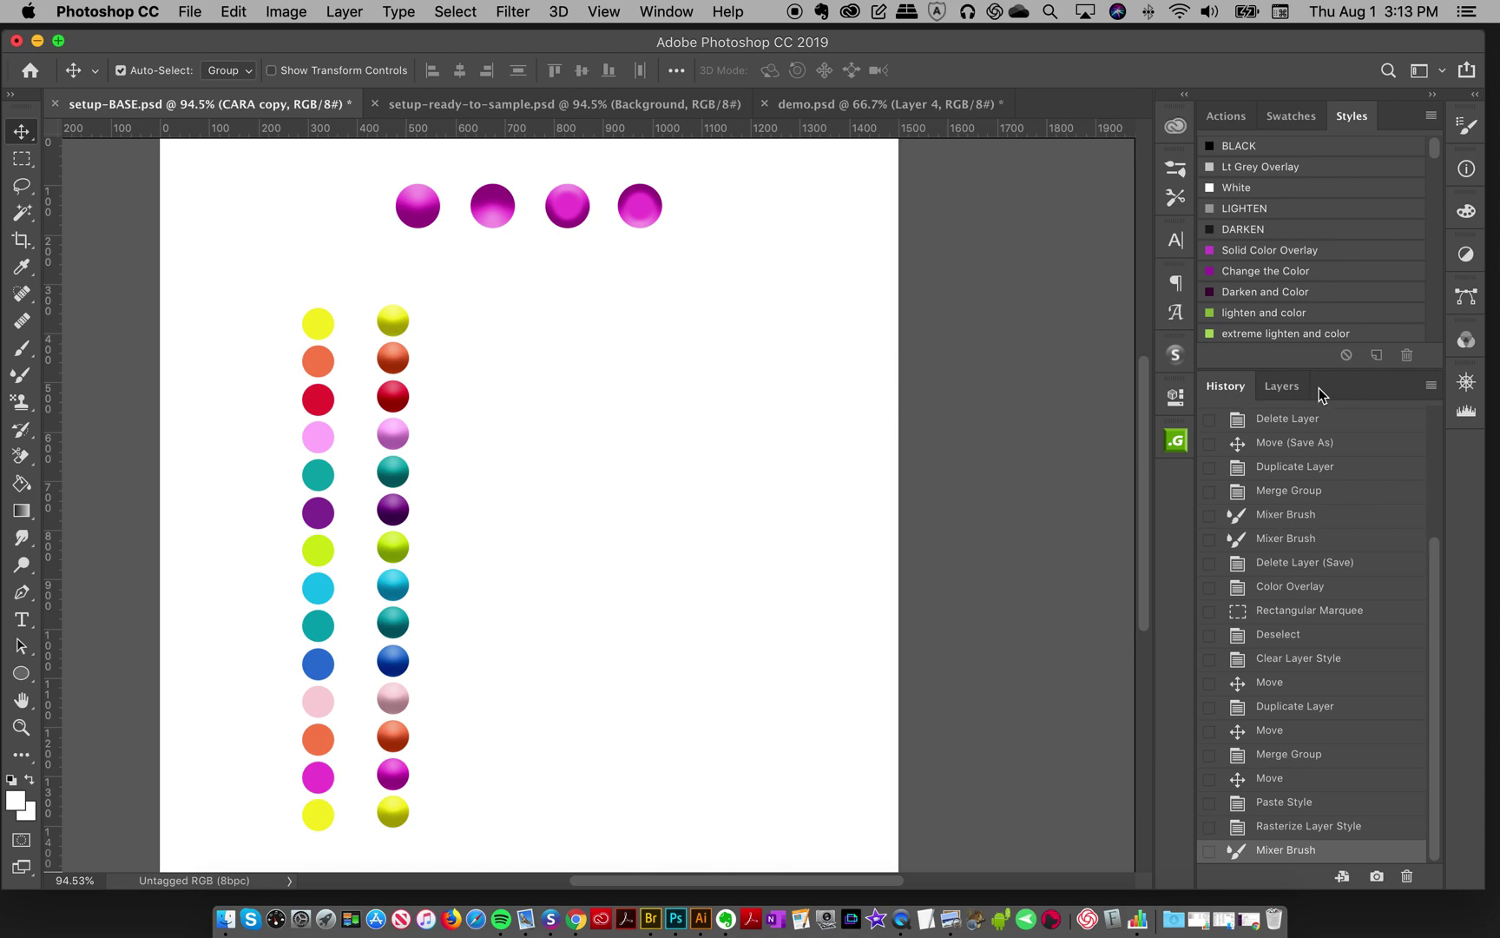
pyautogui.click(1281, 385)
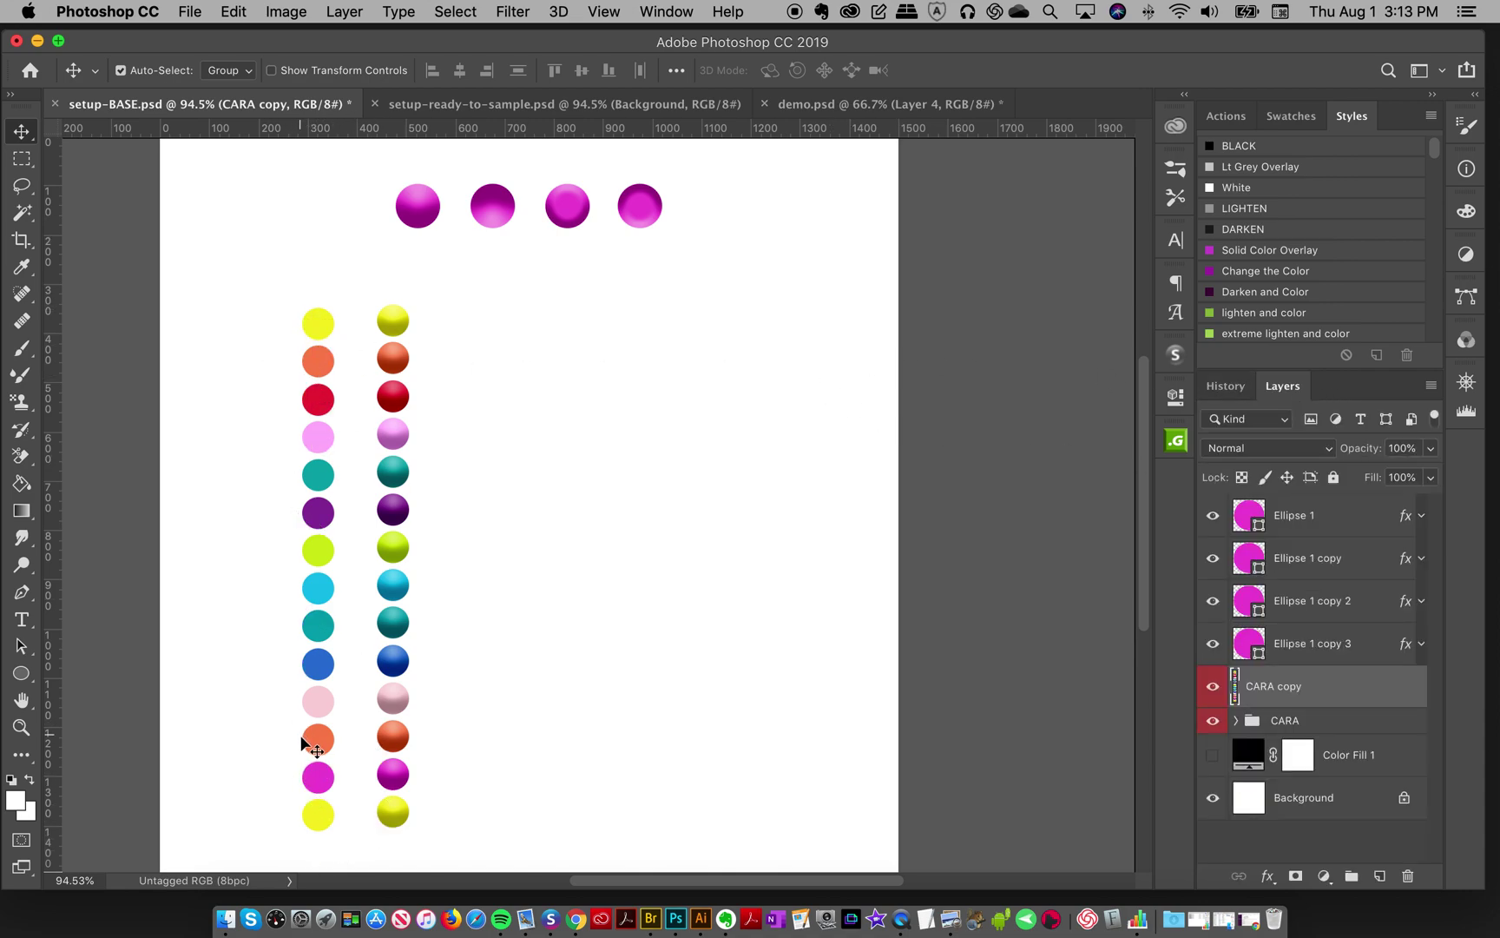
pyautogui.click(499, 104)
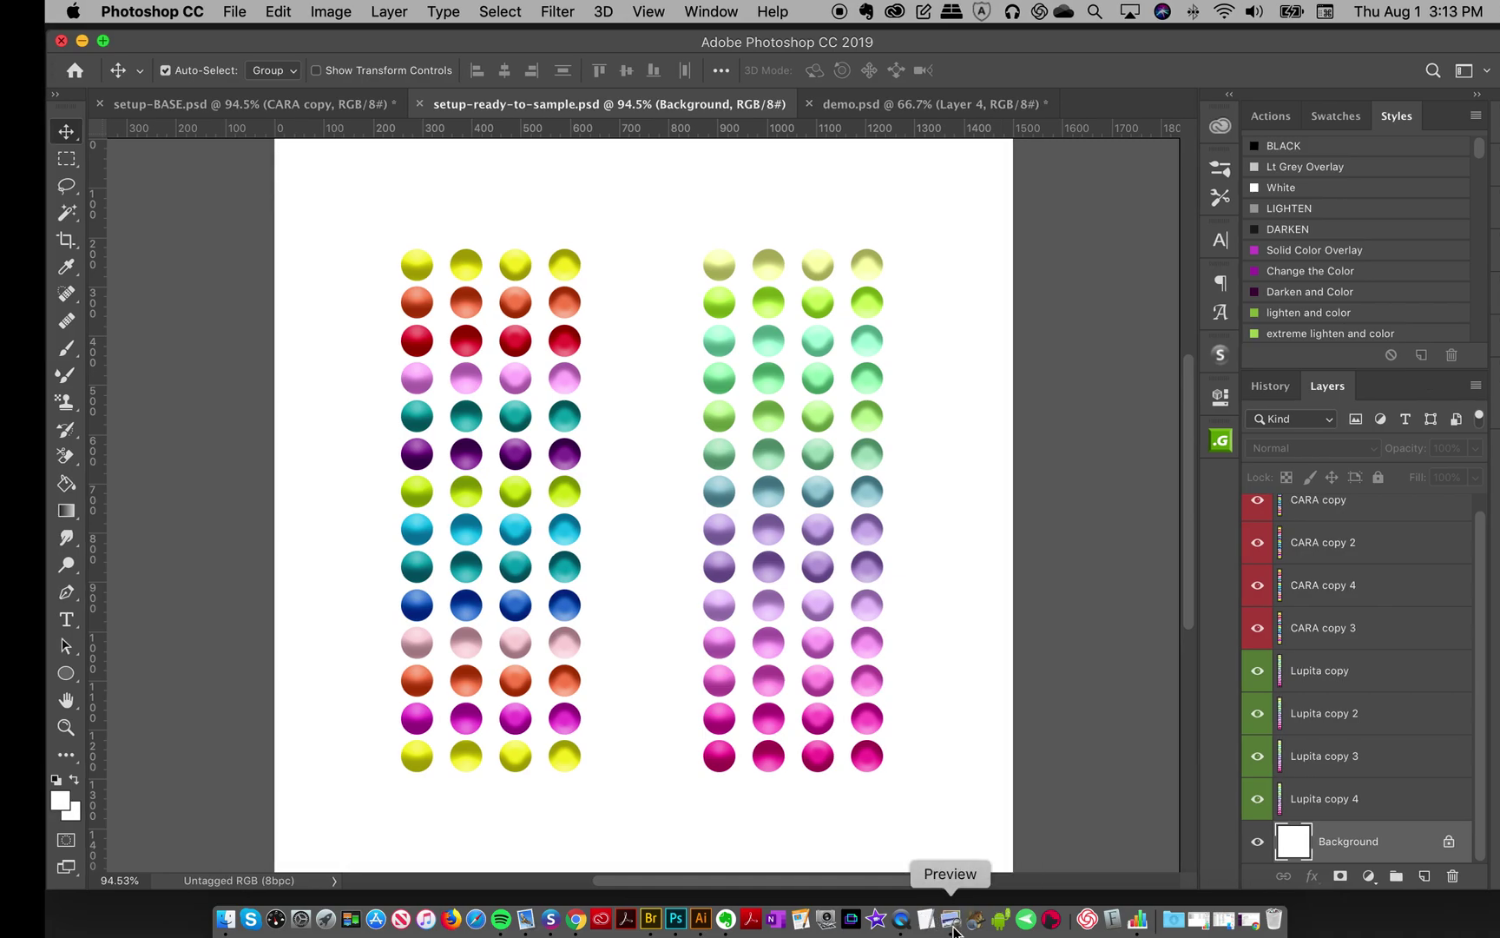
# Step: Switch to Preview to examine the reference dress photos behind the colour palettes, and return to Photoshop
pyautogui.click(950, 921)
pyautogui.click(45, 293)
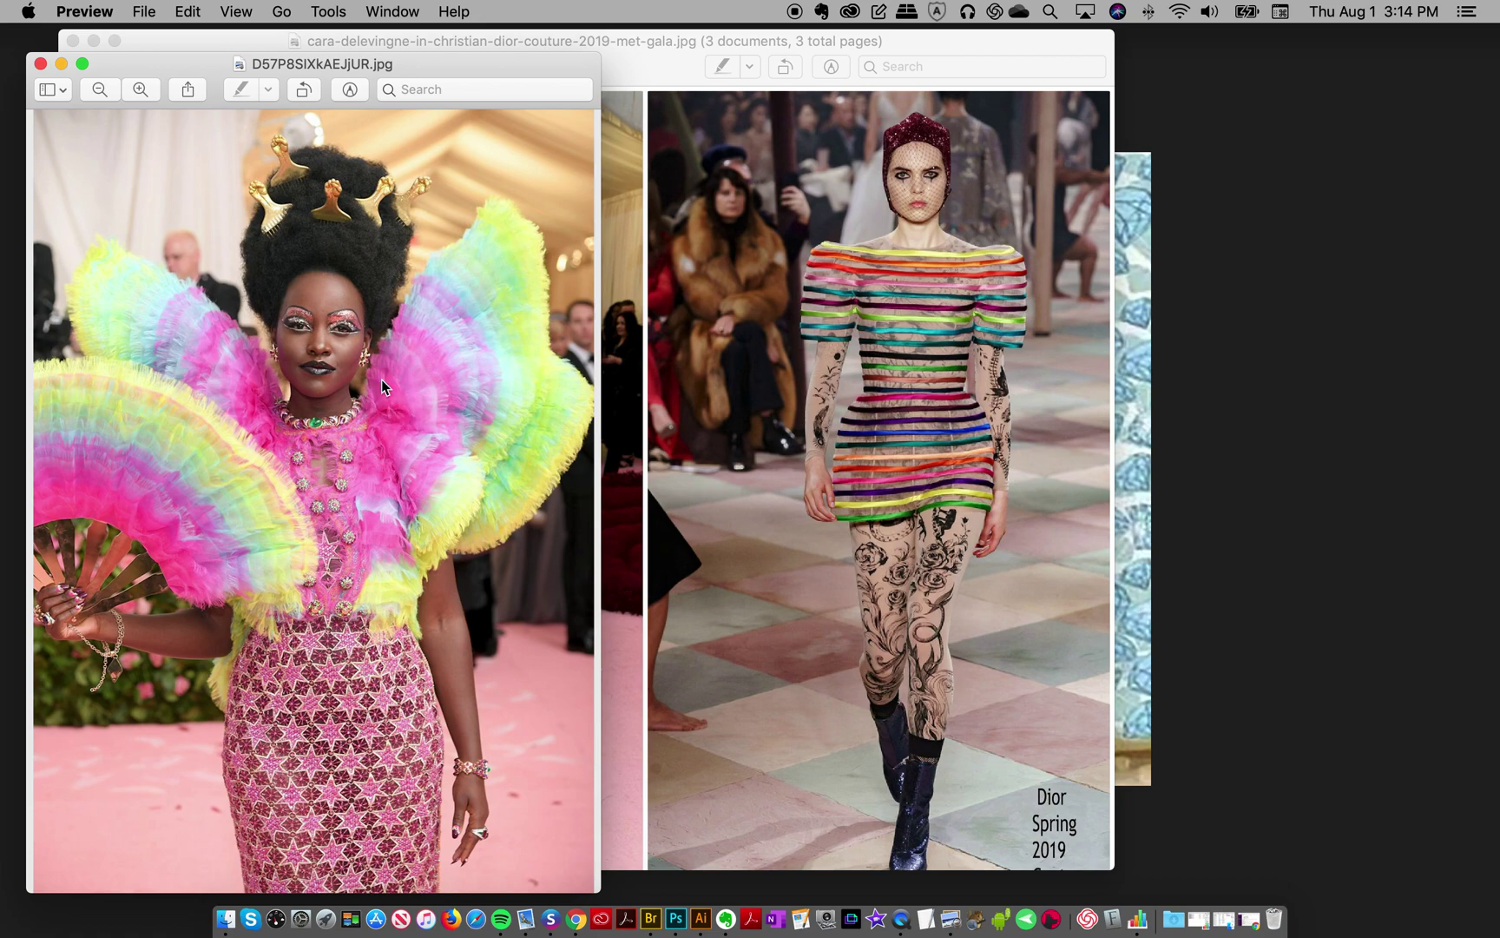
pyautogui.click(677, 920)
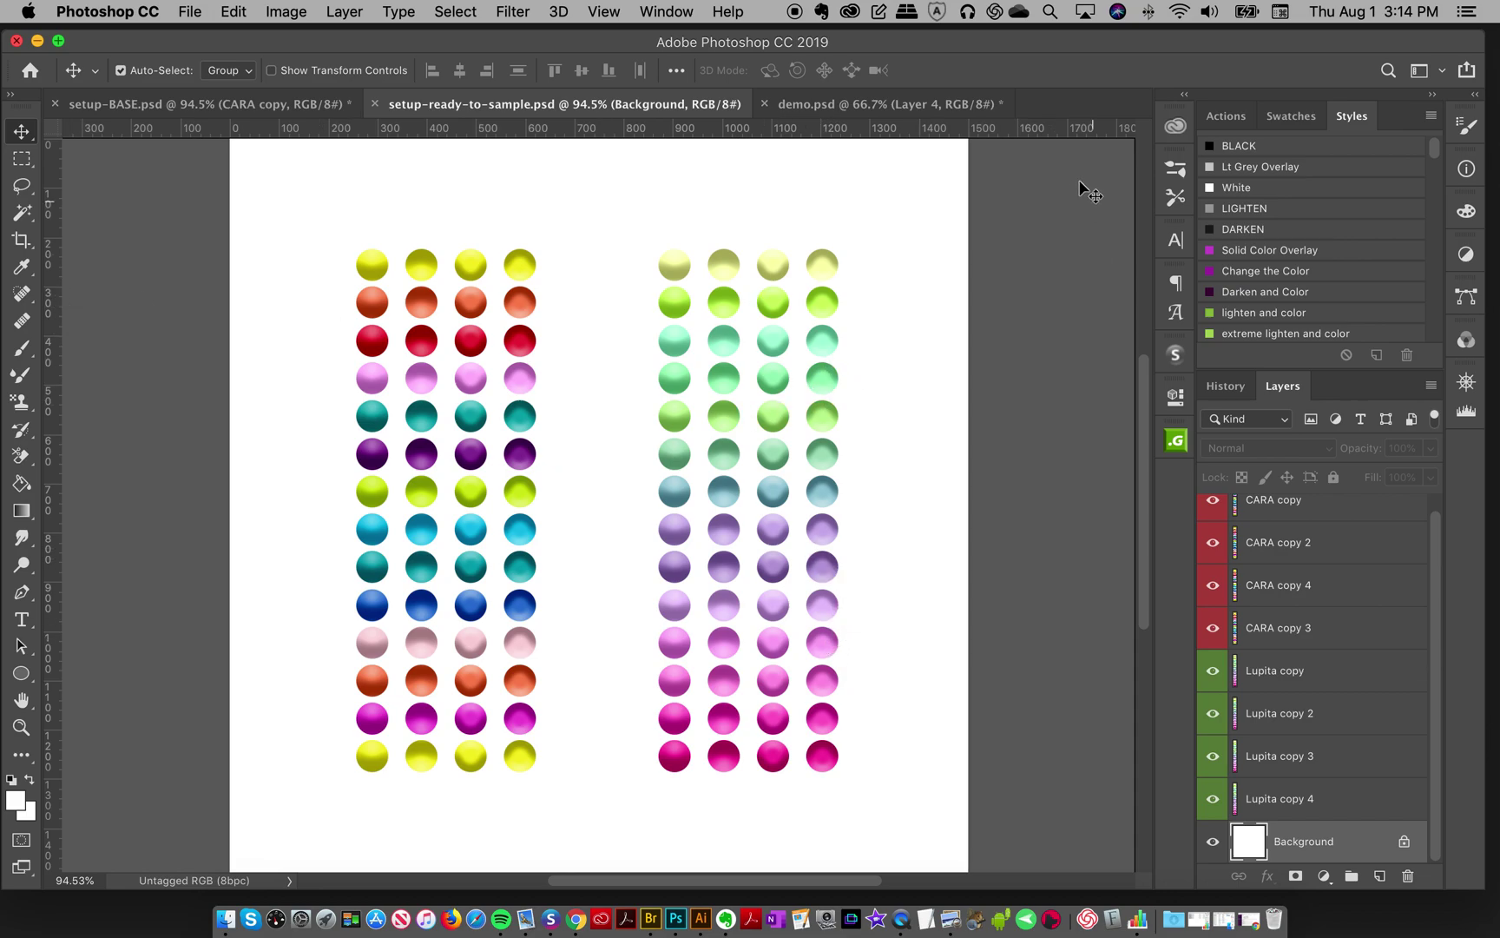
# Step: Select the 1062 px DOTS brush preset listed just above DOTS space
pyautogui.click(1174, 169)
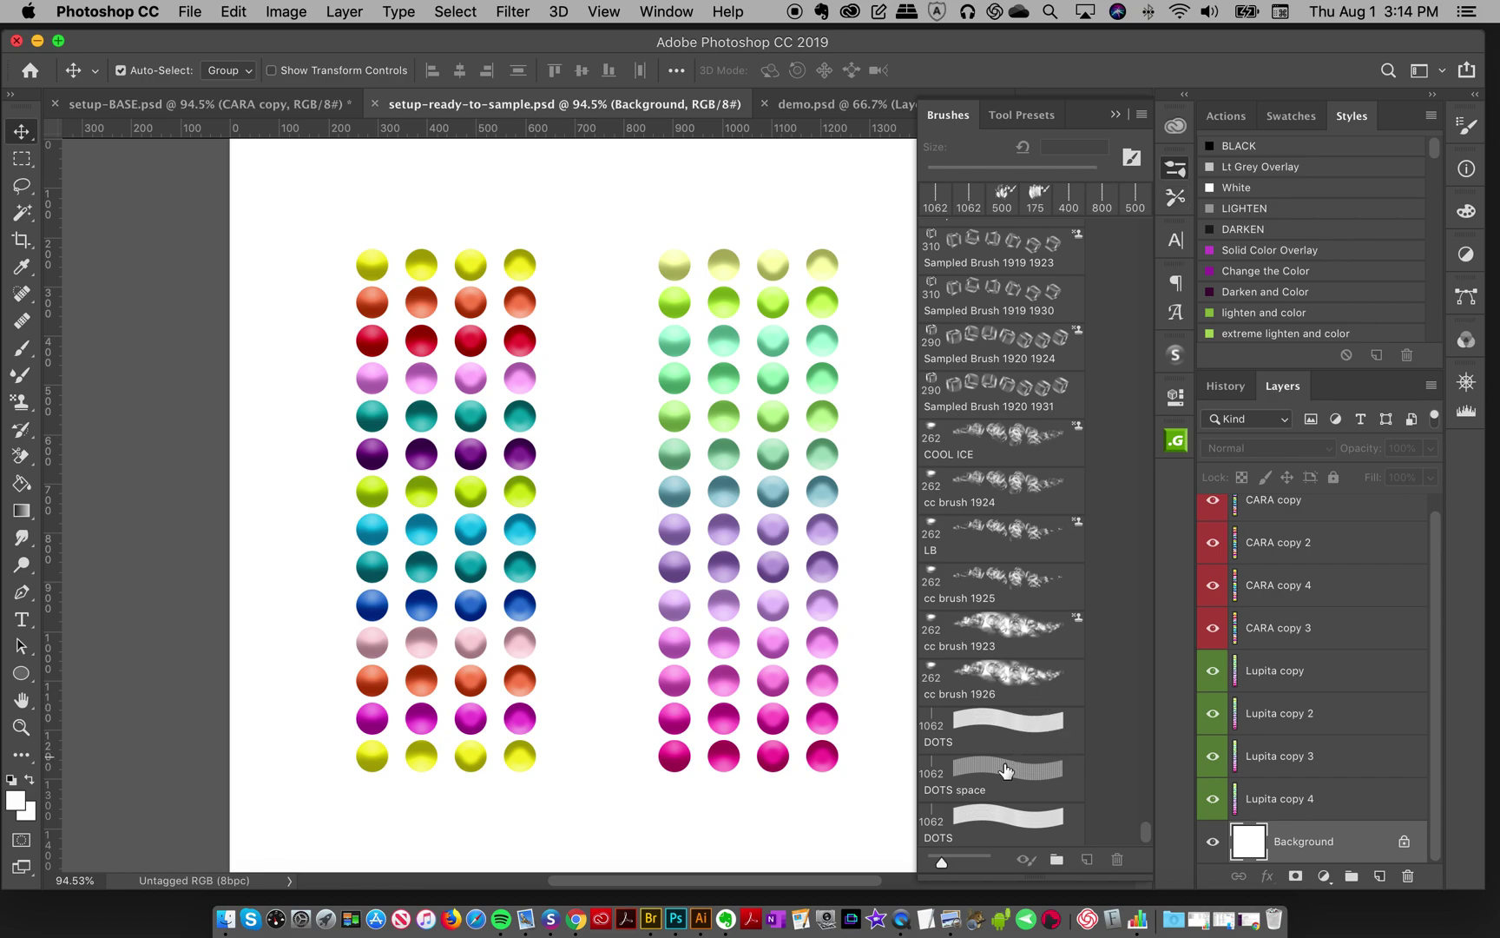
pyautogui.click(990, 740)
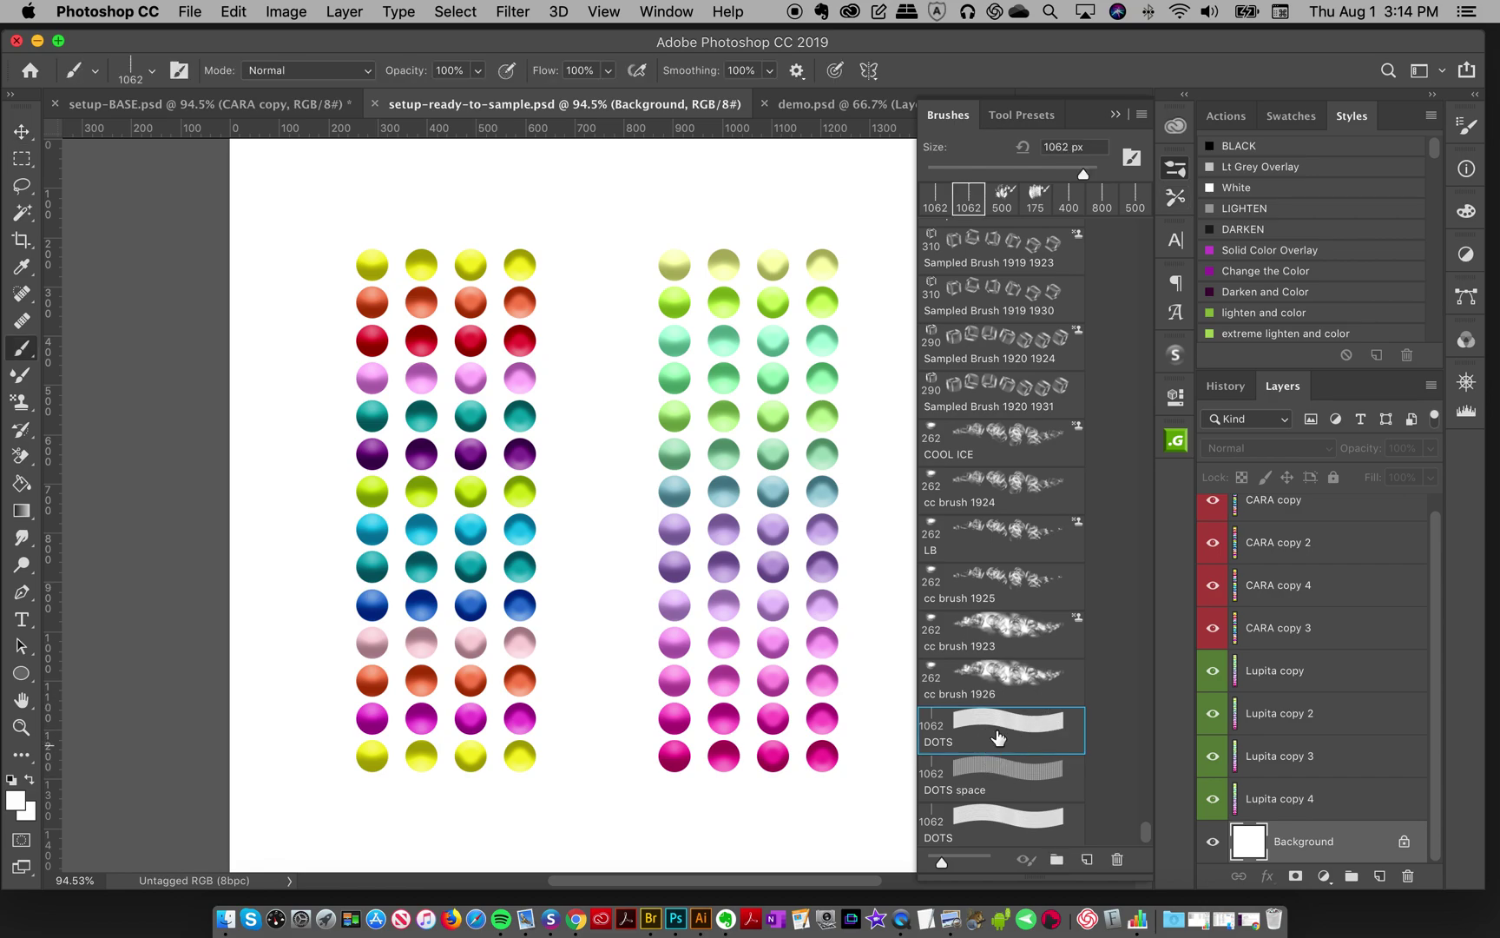
pyautogui.click(1176, 169)
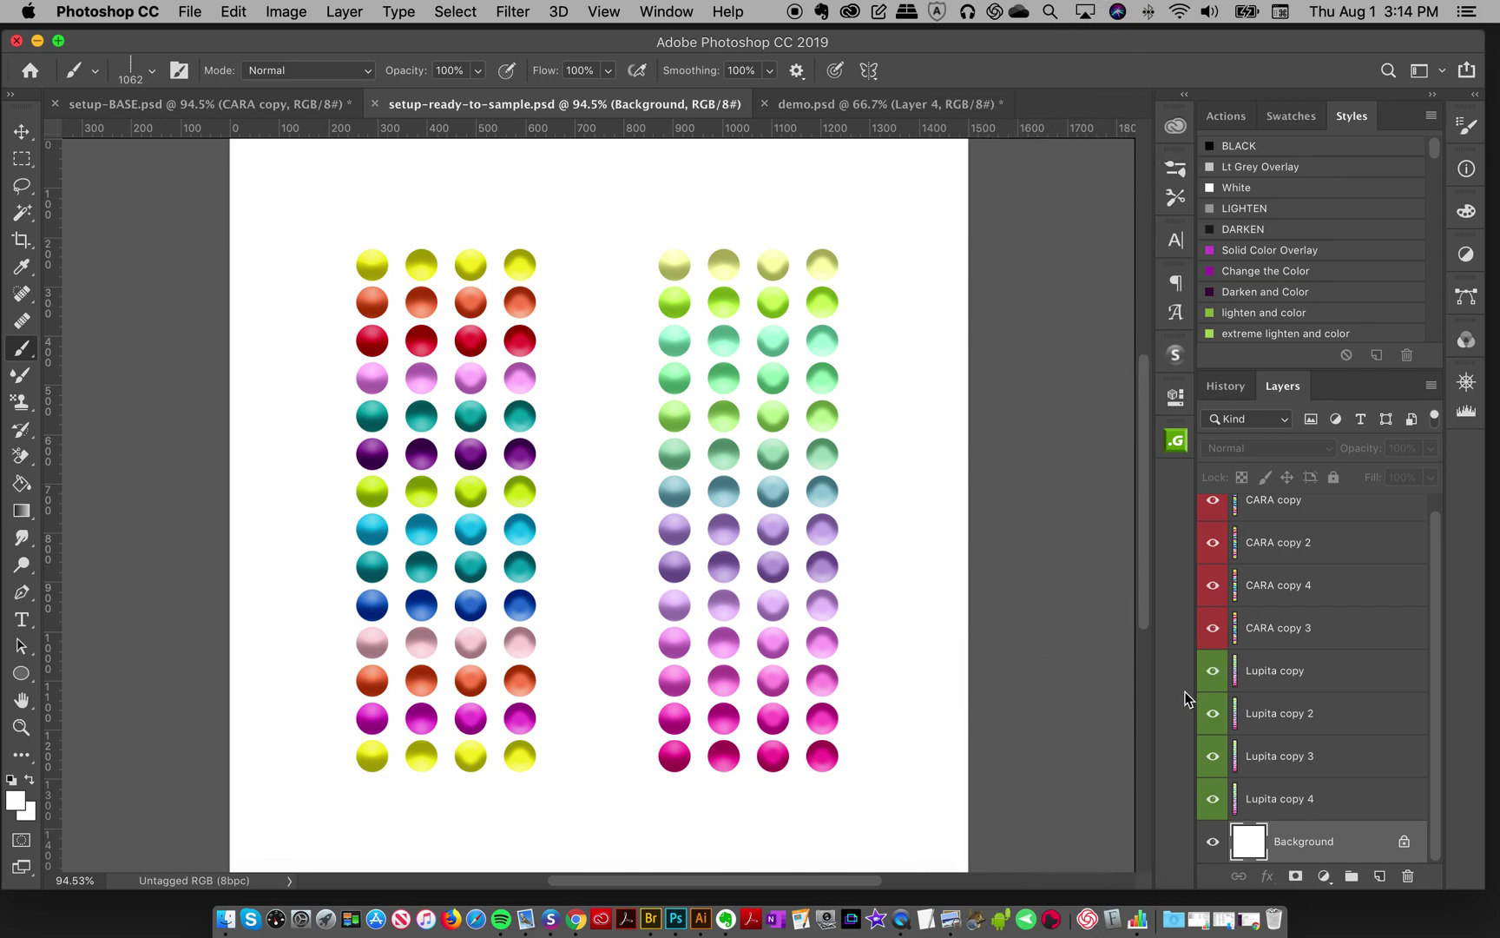
pyautogui.click(1175, 170)
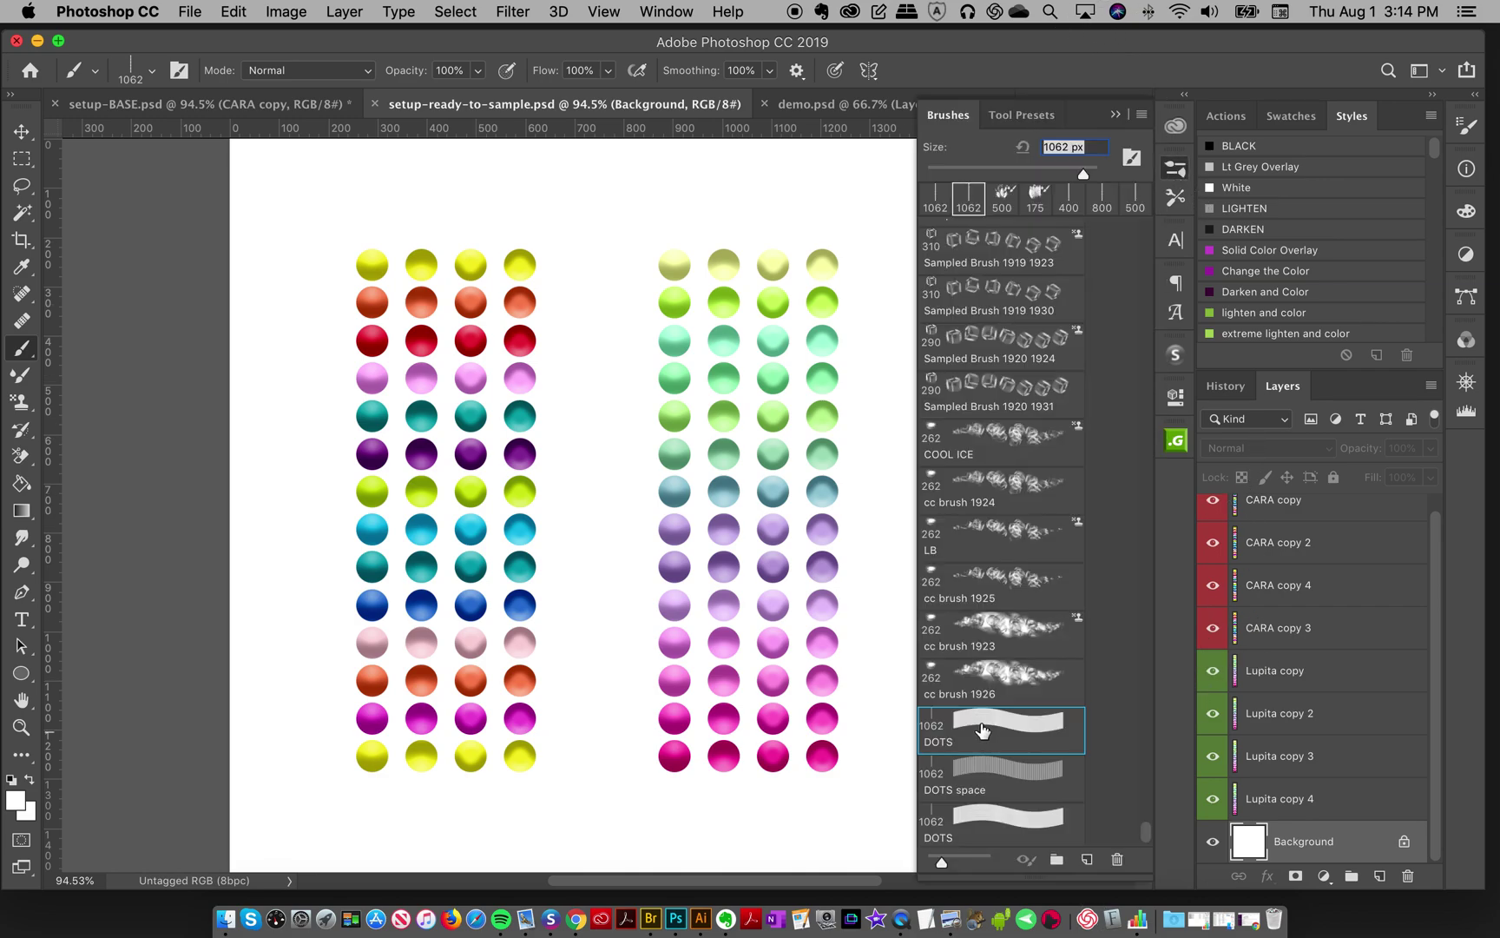
pyautogui.click(1192, 174)
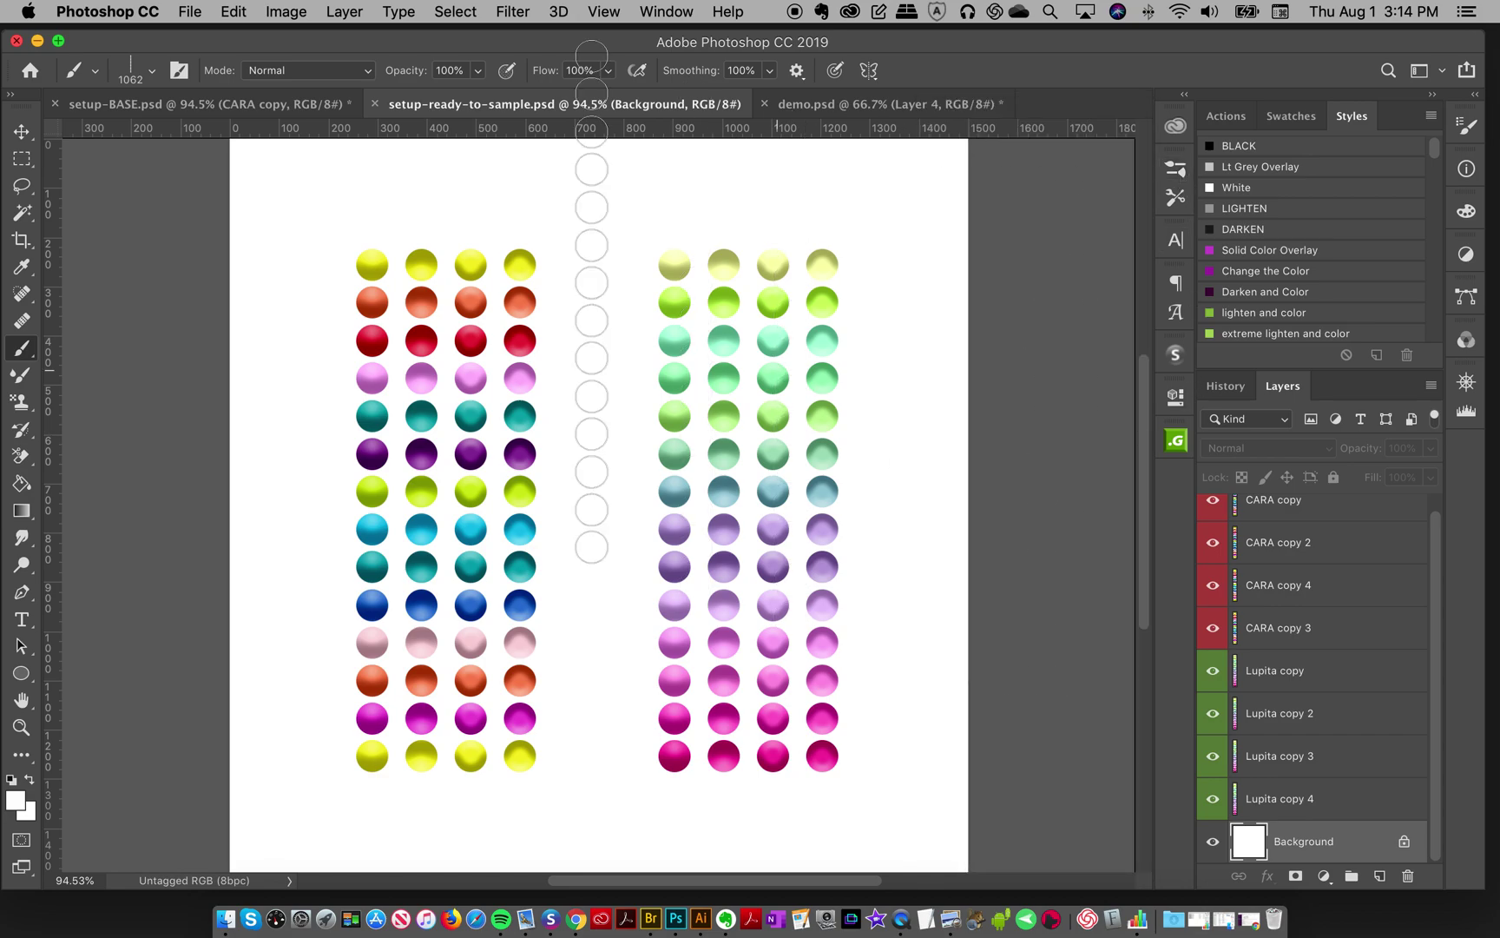
# Step: Select the Lupita copy 2 dot column and identify it by hiding and reshowing its layer
pyautogui.click(21, 130)
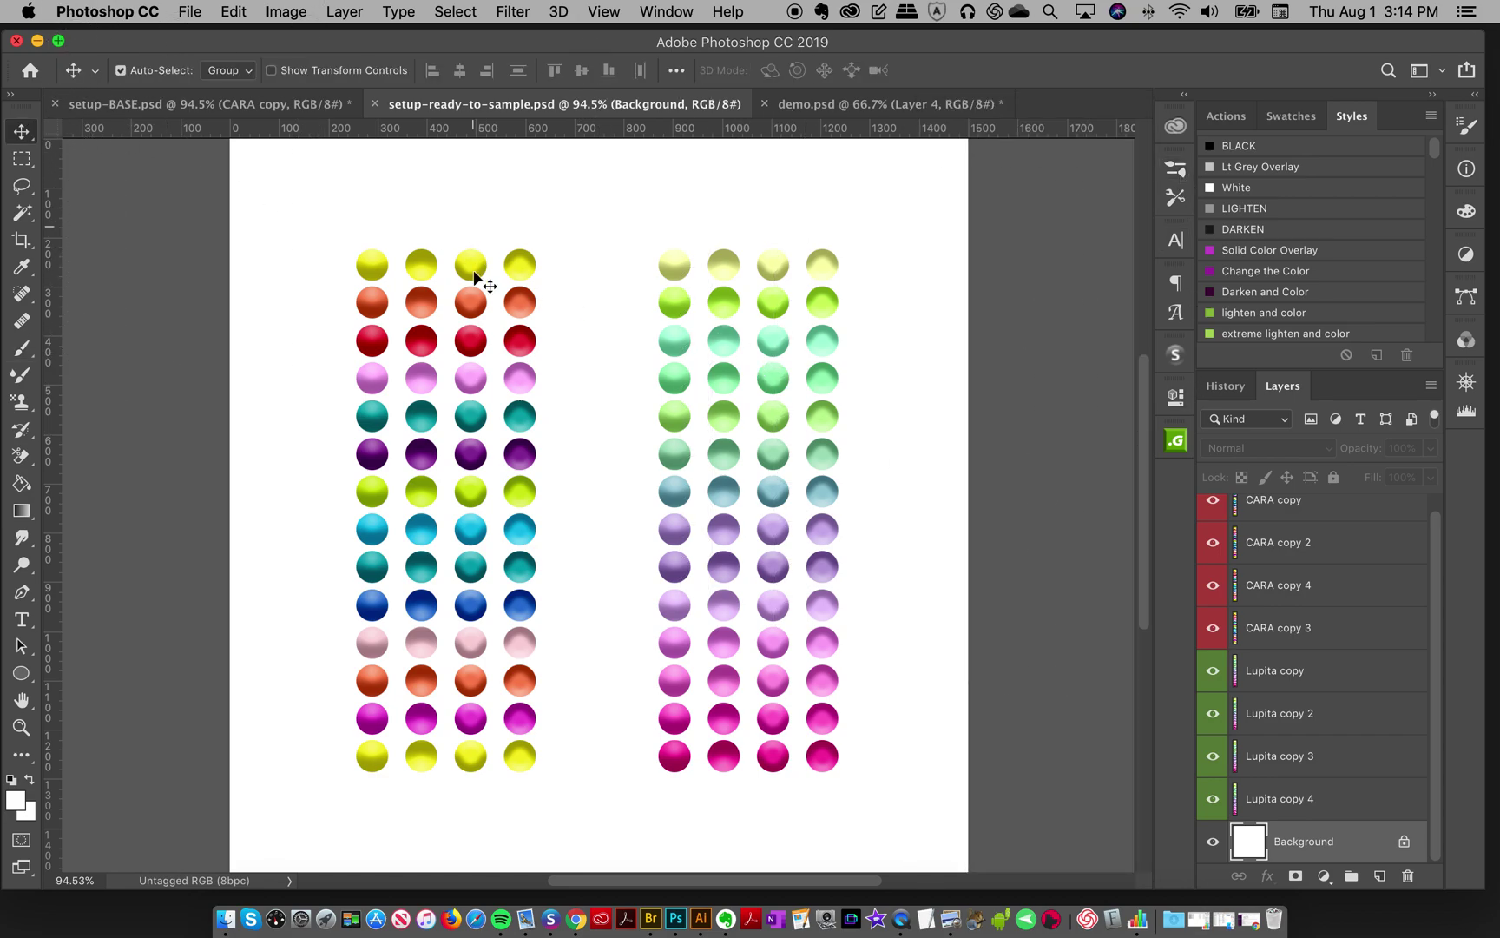
pyautogui.click(722, 265)
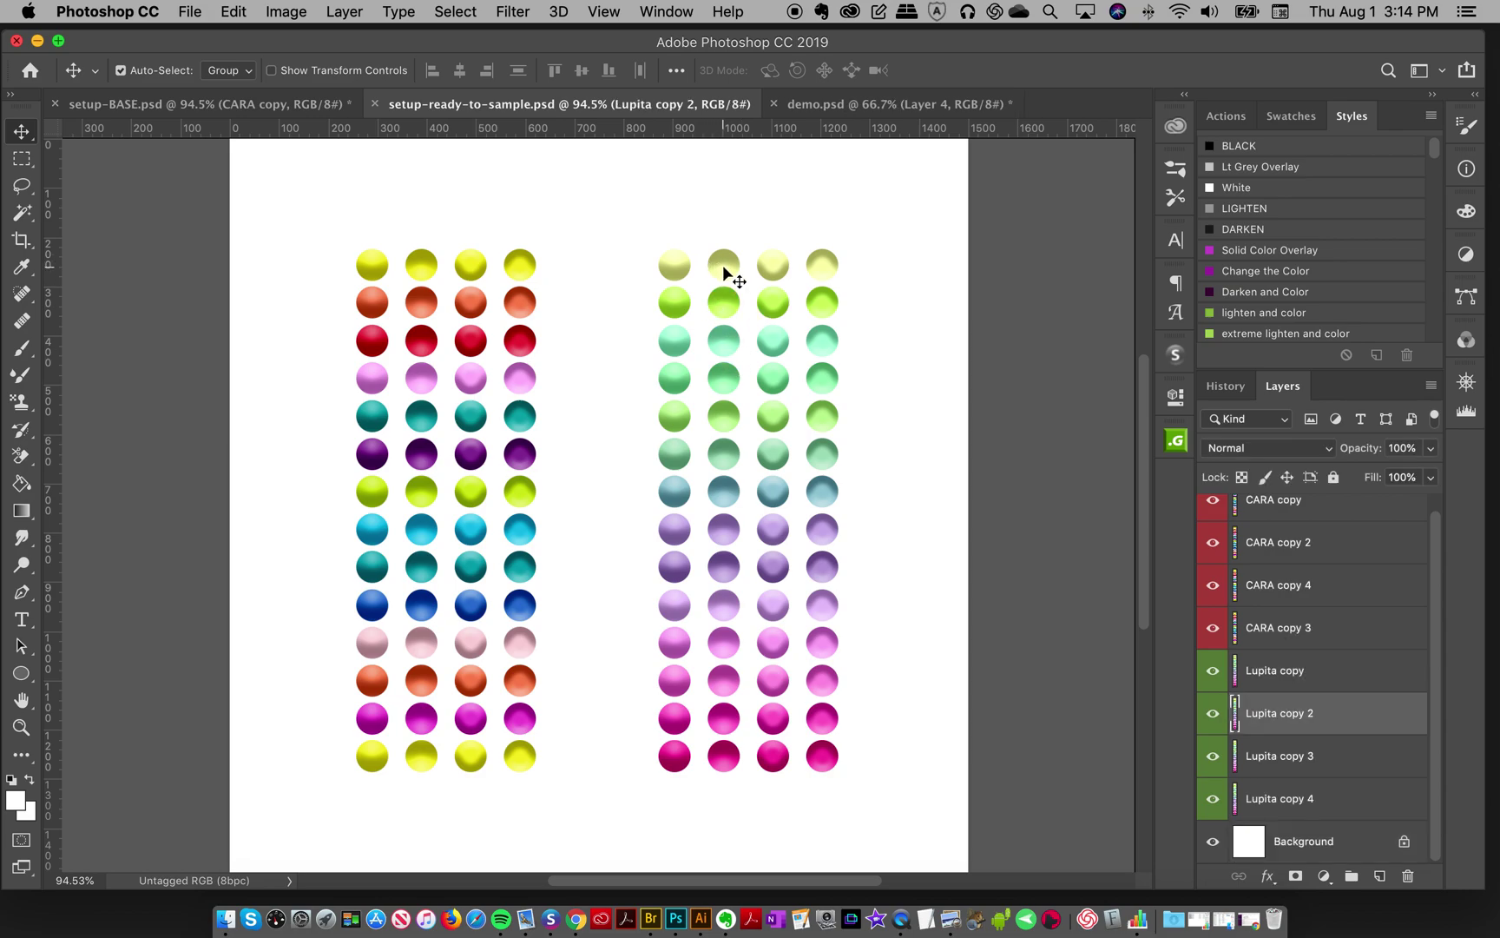
pyautogui.click(1212, 715)
pyautogui.click(1212, 715)
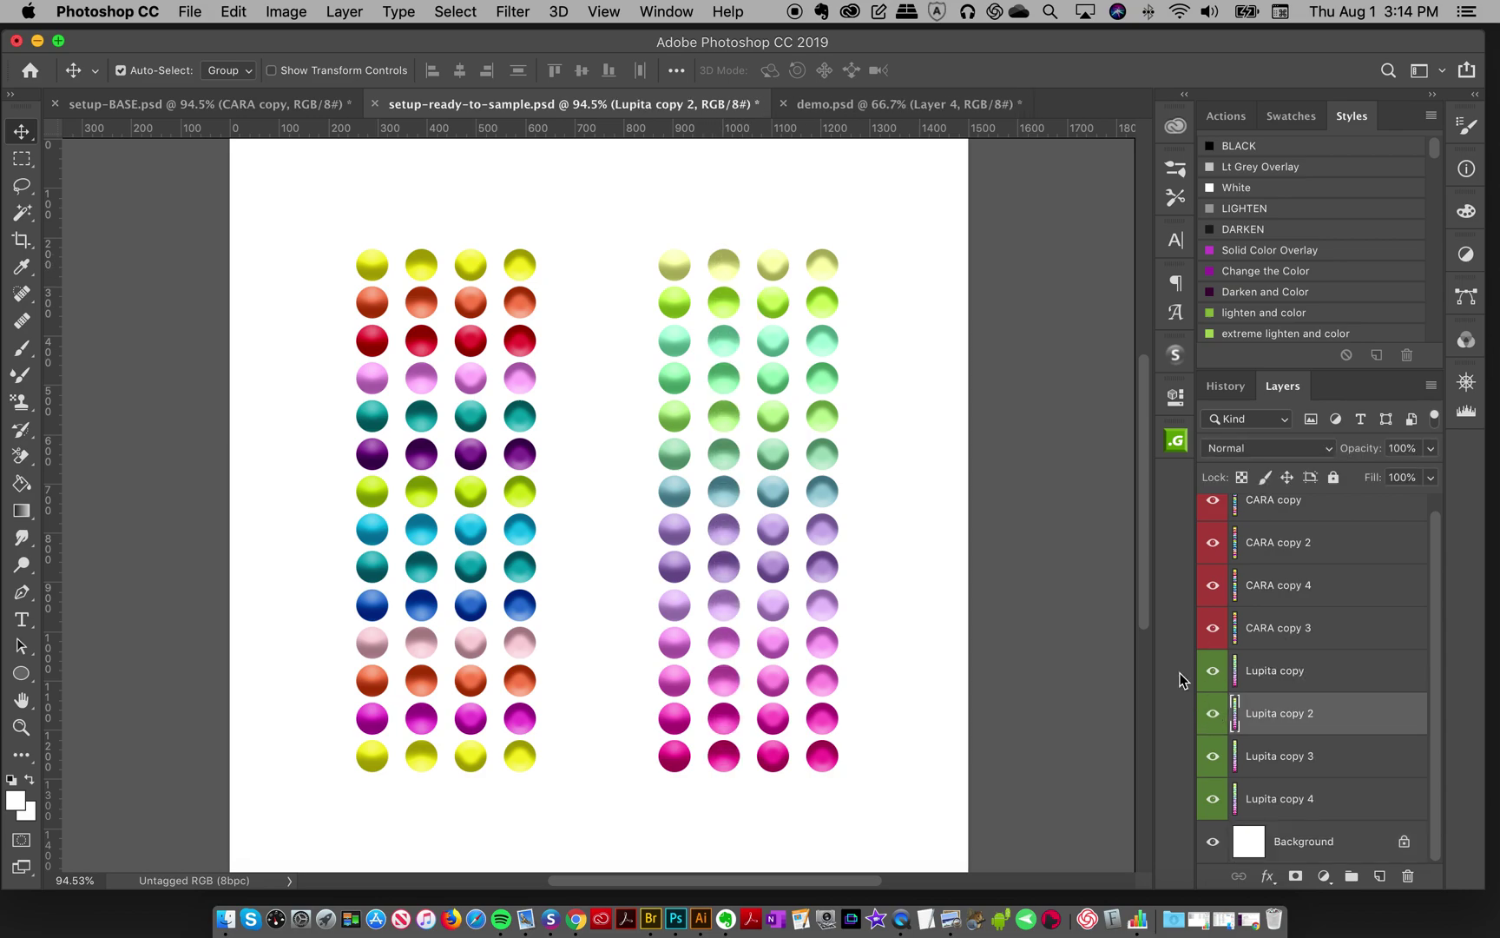
# Step: Align the dot brush with the Lupita copy 2 column and sample its colours into the Mixer Brush
pyautogui.click(21, 350)
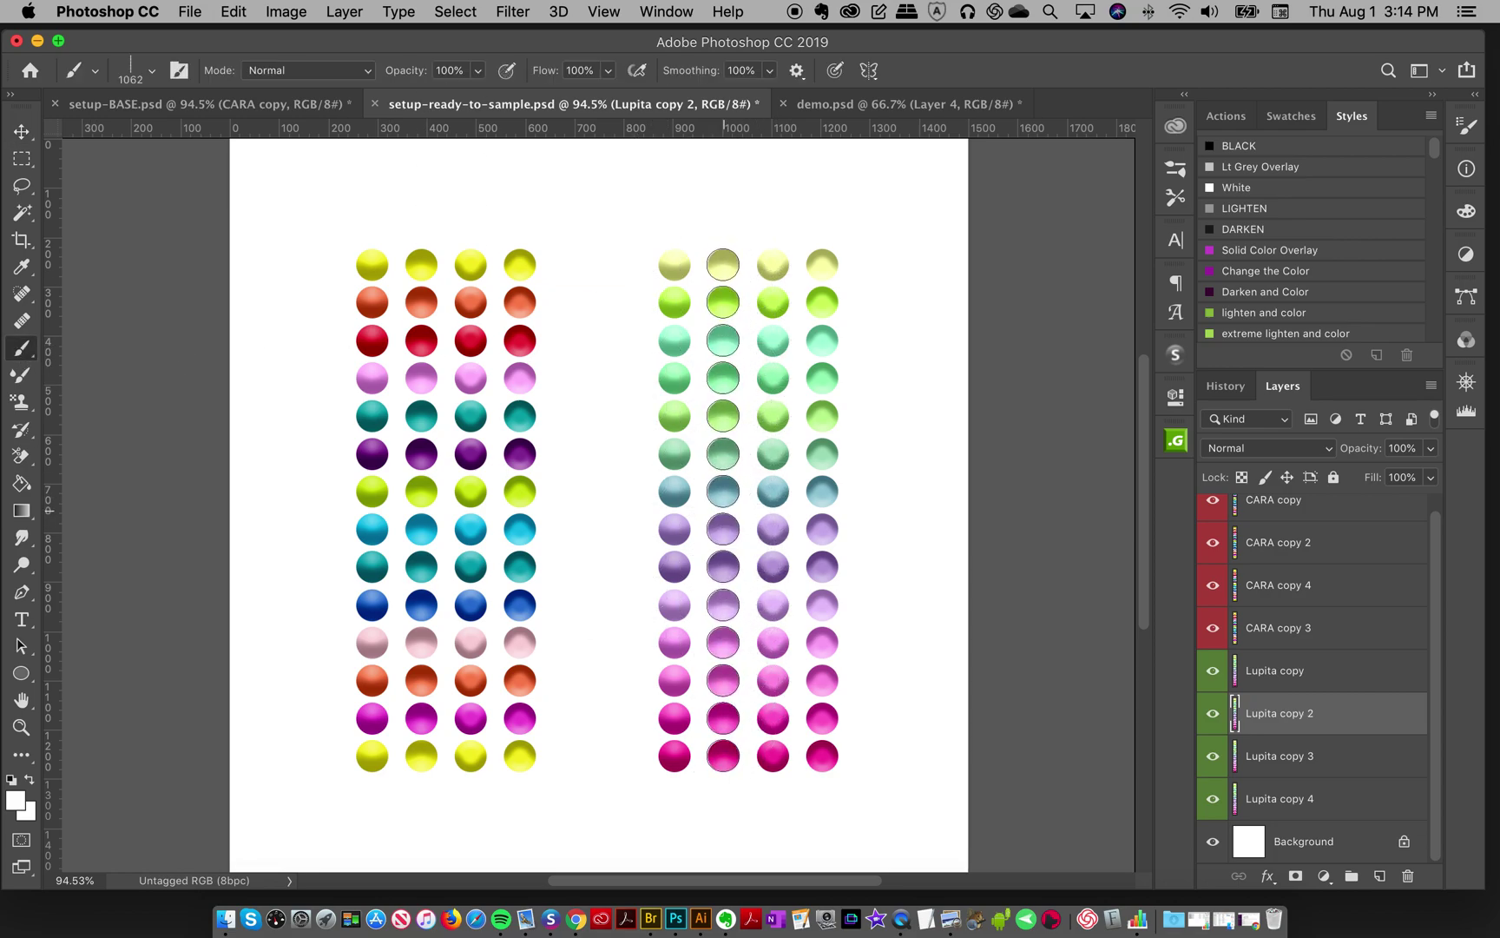
pyautogui.moveTo(720, 506); pyautogui.dragTo(420, 410)
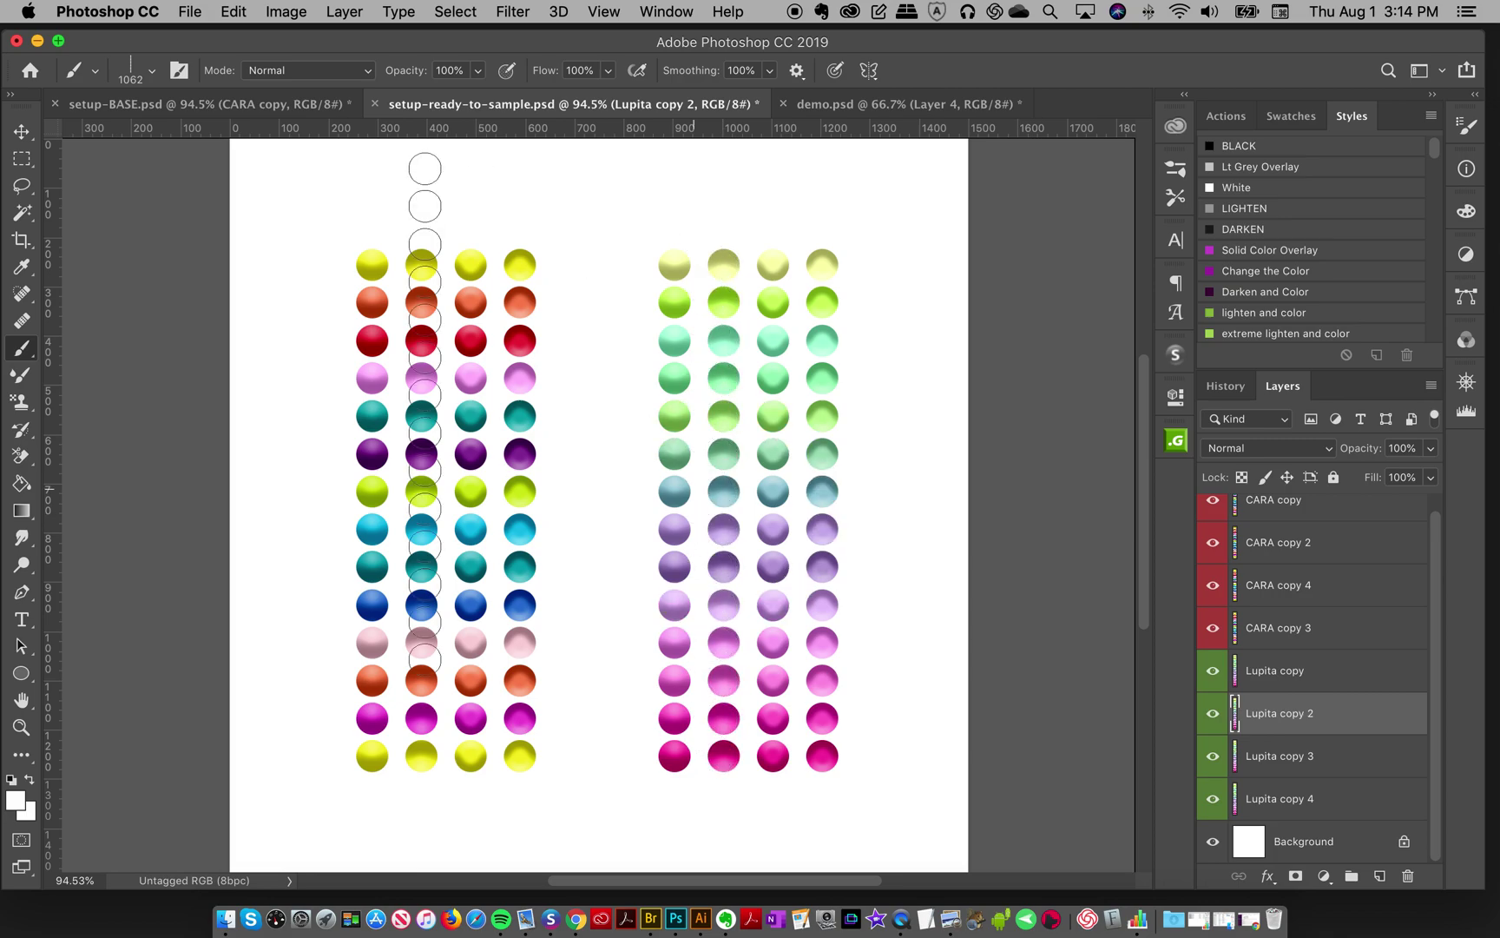
pyautogui.click(23, 378)
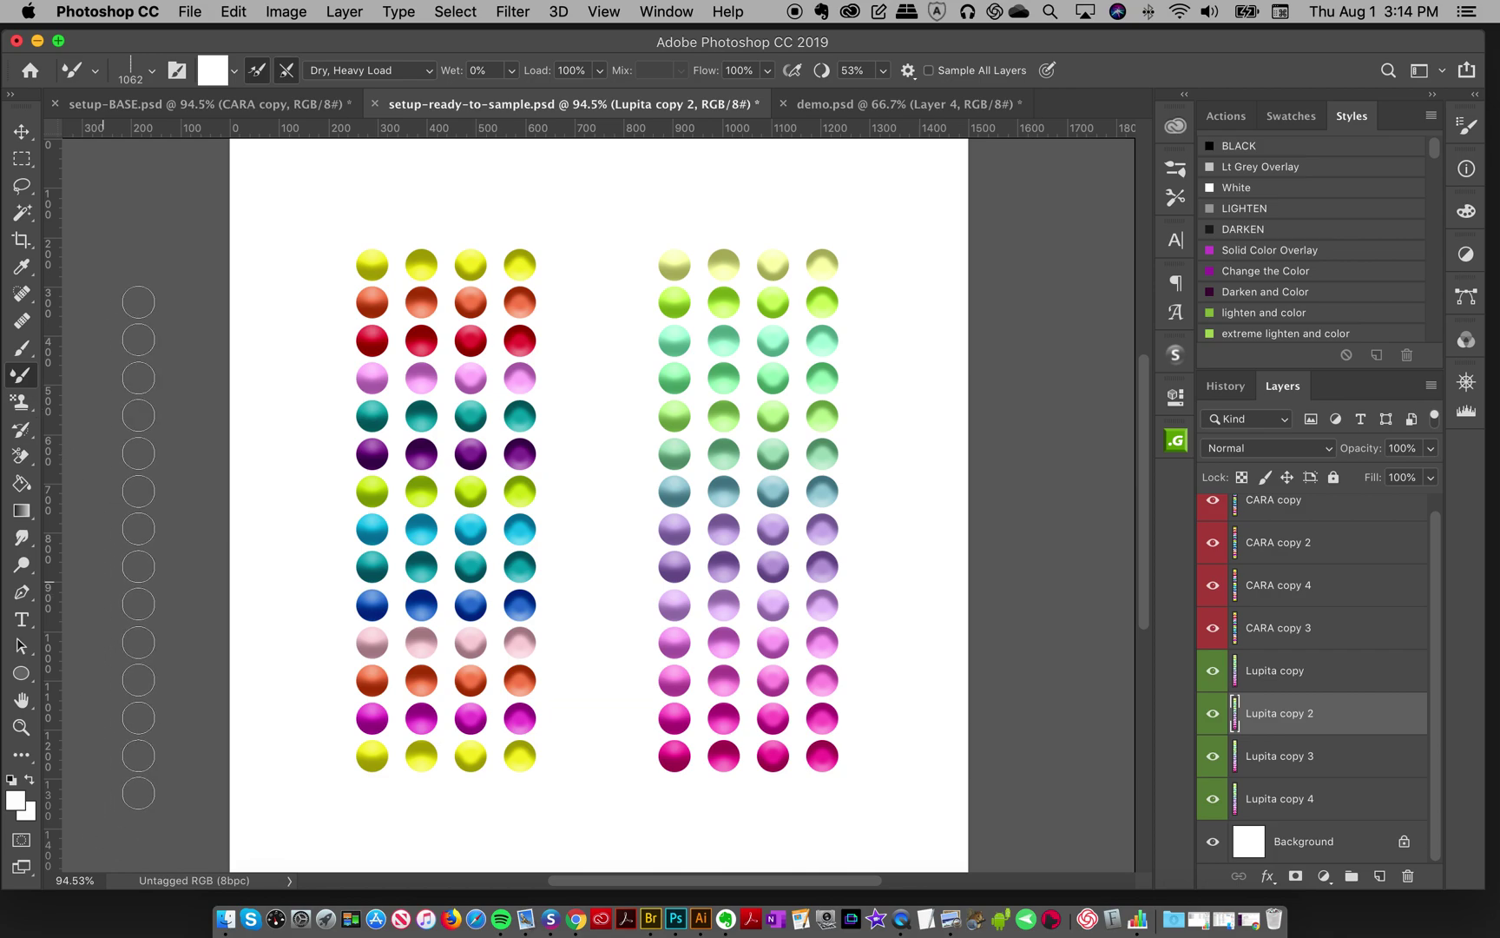
pyautogui.moveTo(733, 519); pyautogui.dragTo(722, 511)
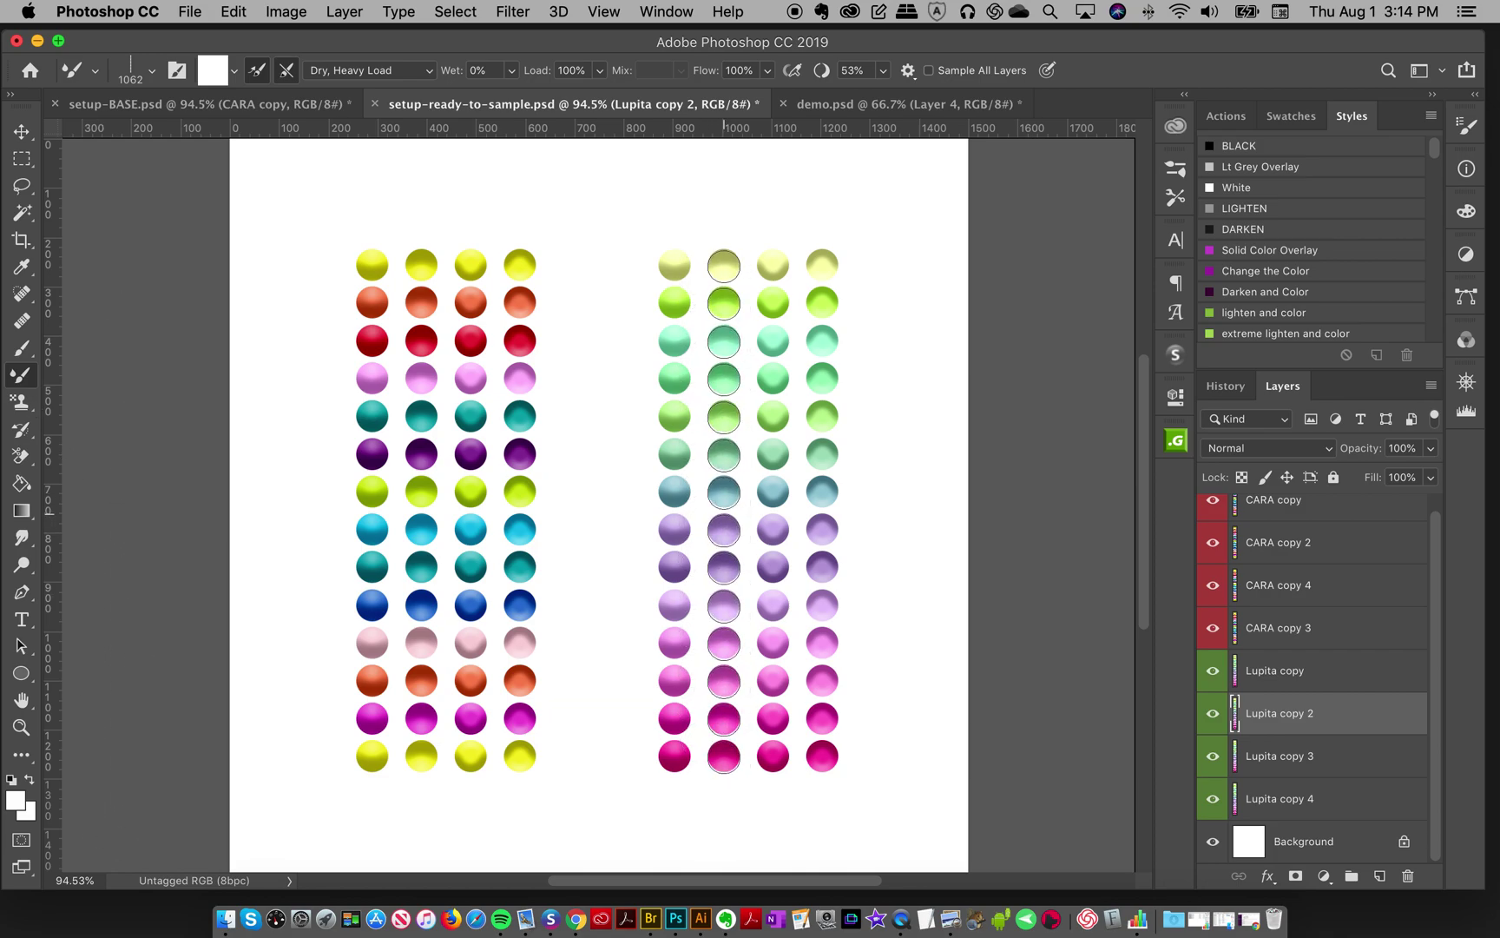
pyautogui.keyDown('alt'); pyautogui.click(724, 516); pyautogui.keyUp('alt')
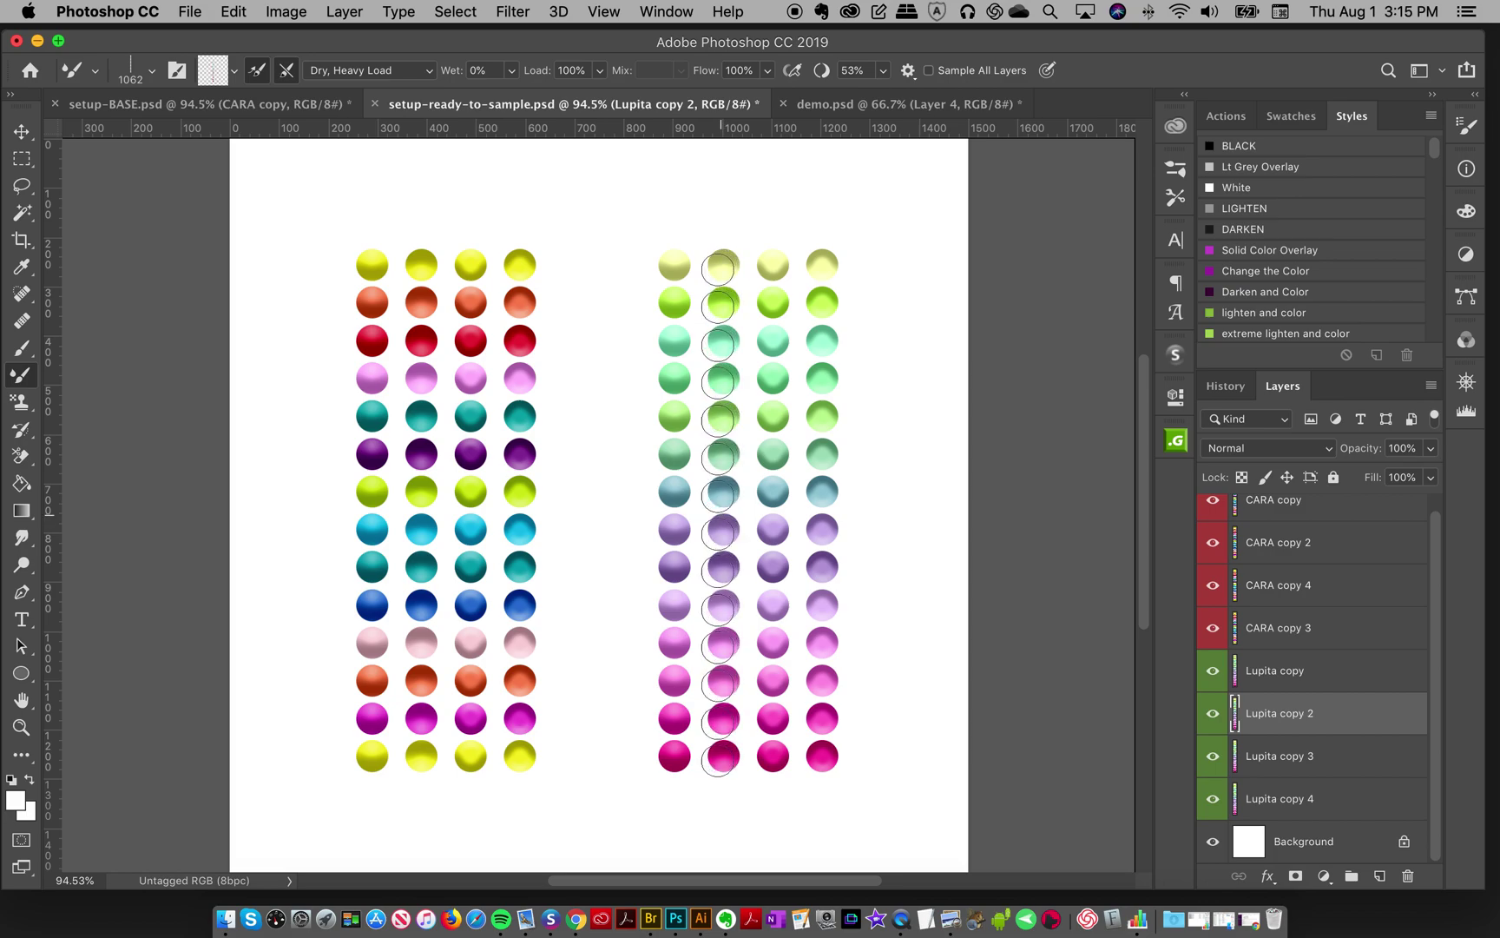
# Step: In demo.psd, show the magenta Layer 3 as the backdrop beneath Layer 4
pyautogui.click(850, 105)
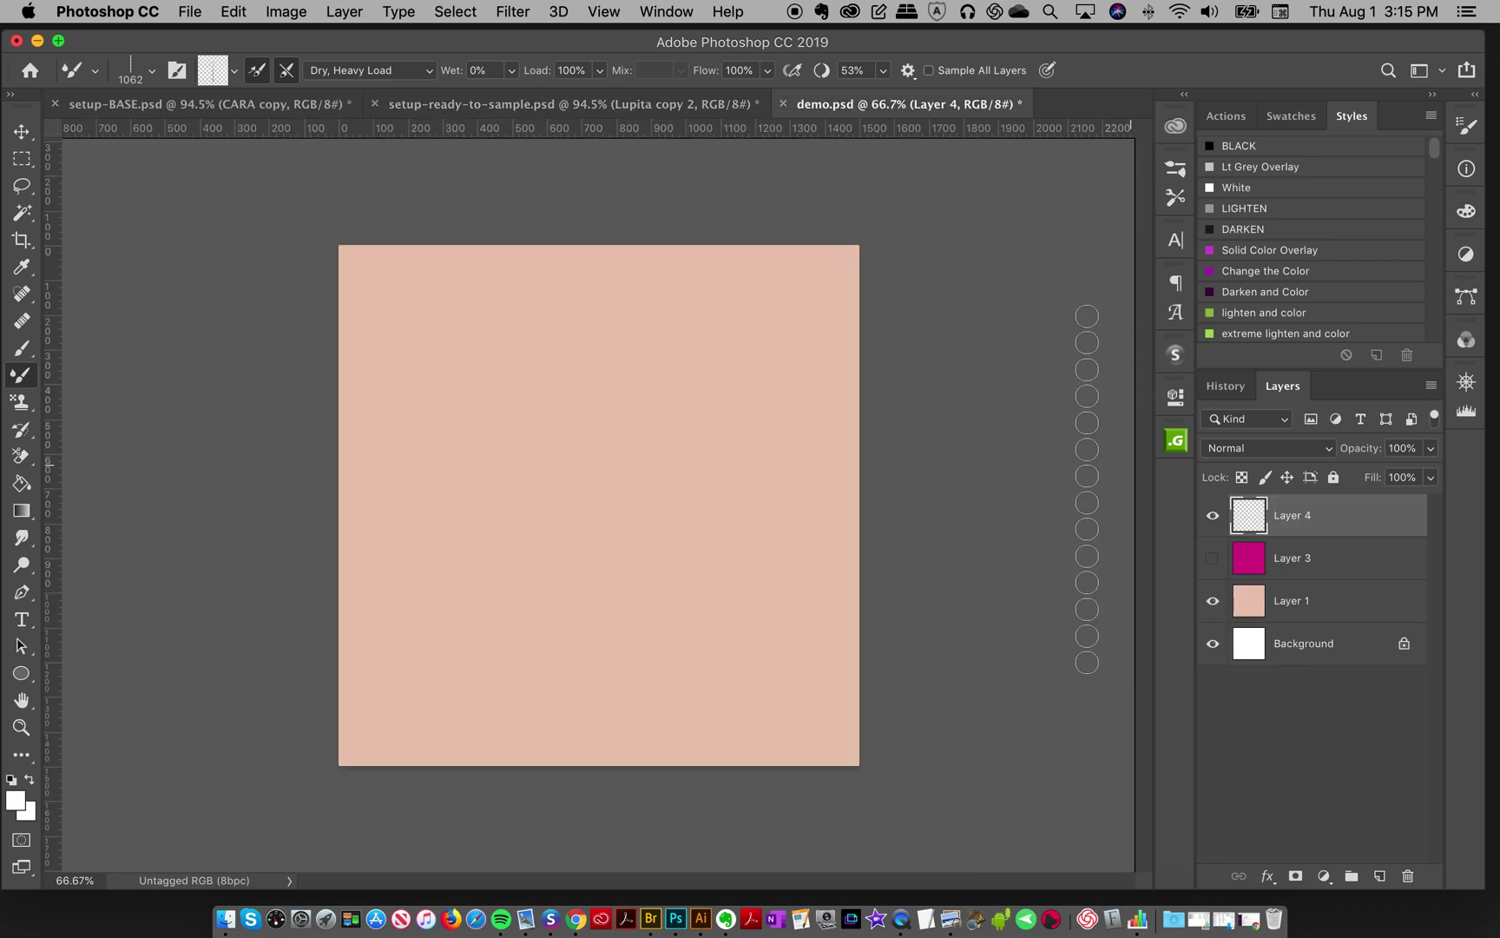
pyautogui.click(1213, 558)
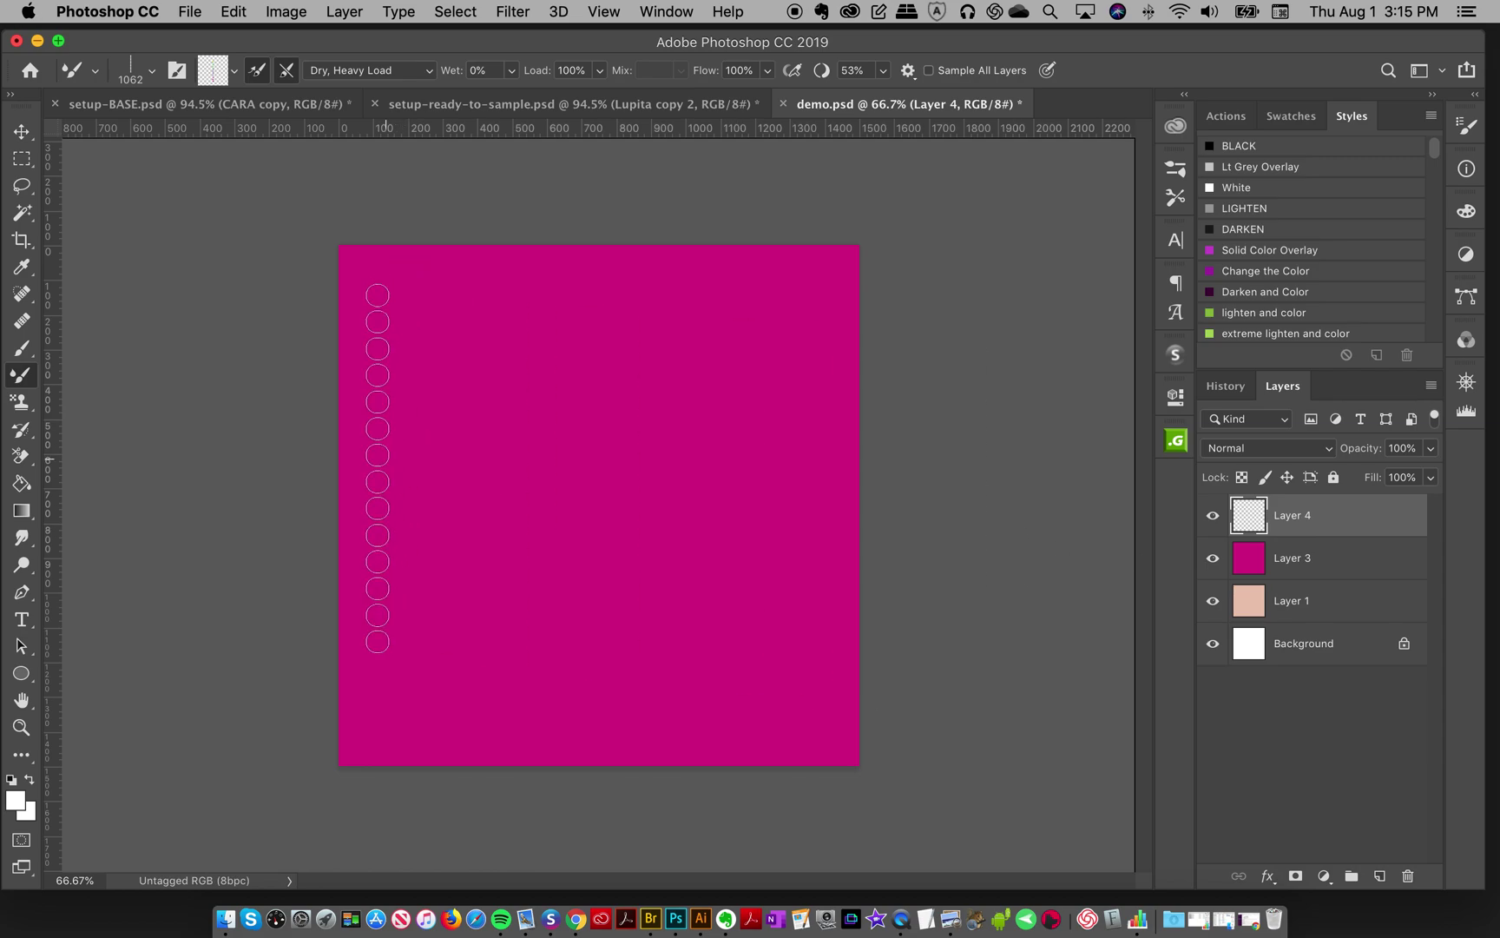
# Step: On Layer 4, clear a looping trial stroke and paint zigzag stripes diagonally from the canvas's upper left to its lower right
pyautogui.moveTo(327, 491)
pyautogui.mouseDown()
pyautogui.moveTo(394, 469)
pyautogui.moveTo(430, 507)
pyautogui.moveTo(404, 547)
pyautogui.moveTo(373, 516)
pyautogui.moveTo(424, 483)
pyautogui.moveTo(467, 524)
pyautogui.moveTo(440, 569)
pyautogui.moveTo(439, 516)
pyautogui.moveTo(494, 510)
pyautogui.moveTo(563, 561)
pyautogui.moveTo(645, 551)
pyautogui.moveTo(667, 486)
pyautogui.moveTo(613, 450)
pyautogui.moveTo(559, 479)
pyautogui.moveTo(568, 537)
pyautogui.moveTo(615, 555)
pyautogui.moveTo(673, 544)
pyautogui.moveTo(713, 491)
pyautogui.moveTo(788, 477)
pyautogui.moveTo(842, 522)
pyautogui.moveTo(832, 582)
pyautogui.moveTo(765, 580)
pyautogui.moveTo(717, 531)
pyautogui.moveTo(743, 485)
pyautogui.moveTo(804, 473)
pyautogui.moveTo(864, 504)
pyautogui.moveTo(908, 559)
pyautogui.moveTo(873, 512)
pyautogui.mouseUp()
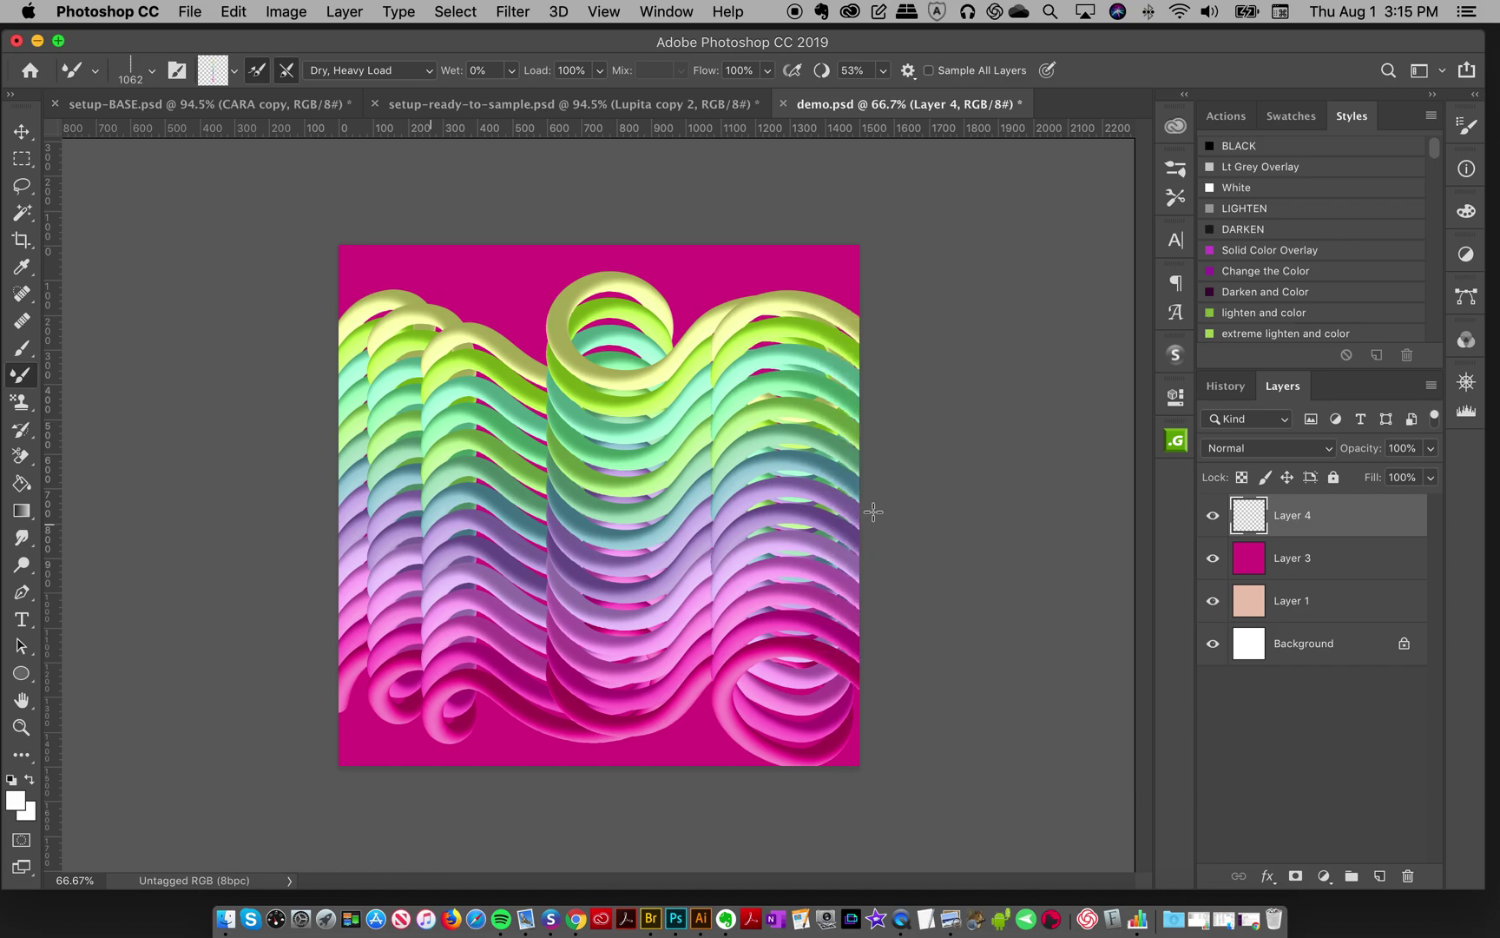
pyautogui.press('Delete')
pyautogui.moveTo(469, 252); pyautogui.dragTo(469, 556)
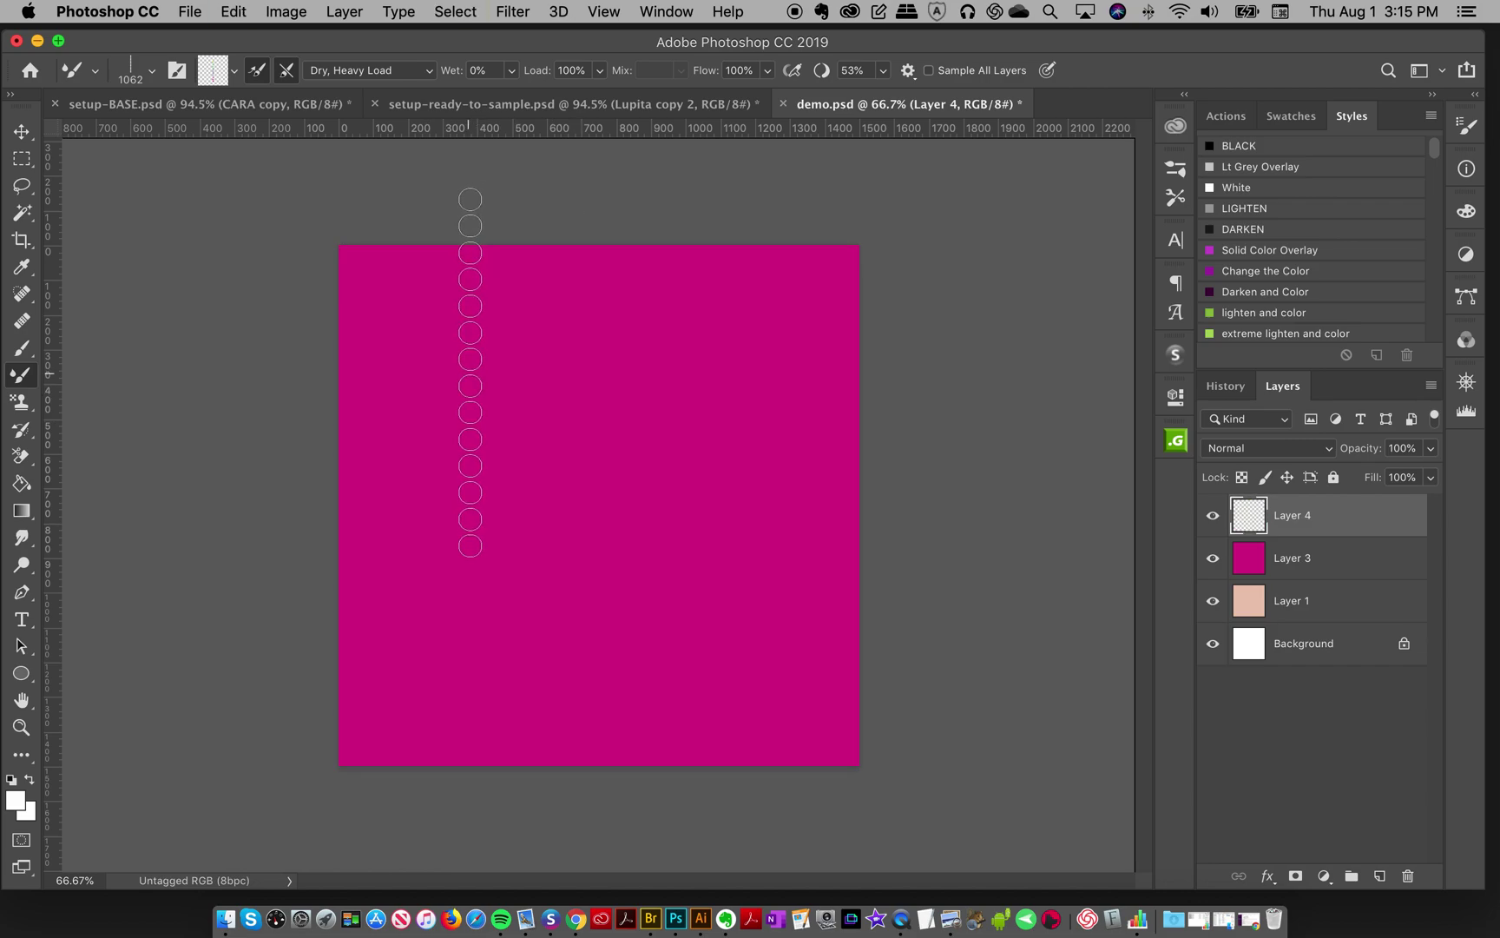
pyautogui.moveTo(512, 413)
pyautogui.mouseDown()
pyautogui.moveTo(532, 449)
pyautogui.moveTo(470, 471)
pyautogui.moveTo(484, 501)
pyautogui.moveTo(529, 474)
pyautogui.moveTo(578, 482)
pyautogui.moveTo(534, 513)
pyautogui.moveTo(518, 549)
pyautogui.moveTo(628, 542)
pyautogui.moveTo(565, 602)
pyautogui.moveTo(684, 568)
pyautogui.moveTo(692, 602)
pyautogui.moveTo(620, 640)
pyautogui.moveTo(653, 663)
pyautogui.moveTo(707, 631)
pyautogui.moveTo(769, 642)
pyautogui.moveTo(692, 705)
pyautogui.moveTo(795, 682)
pyautogui.moveTo(888, 727)
pyautogui.moveTo(896, 778)
pyautogui.moveTo(852, 787)
pyautogui.mouseUp()
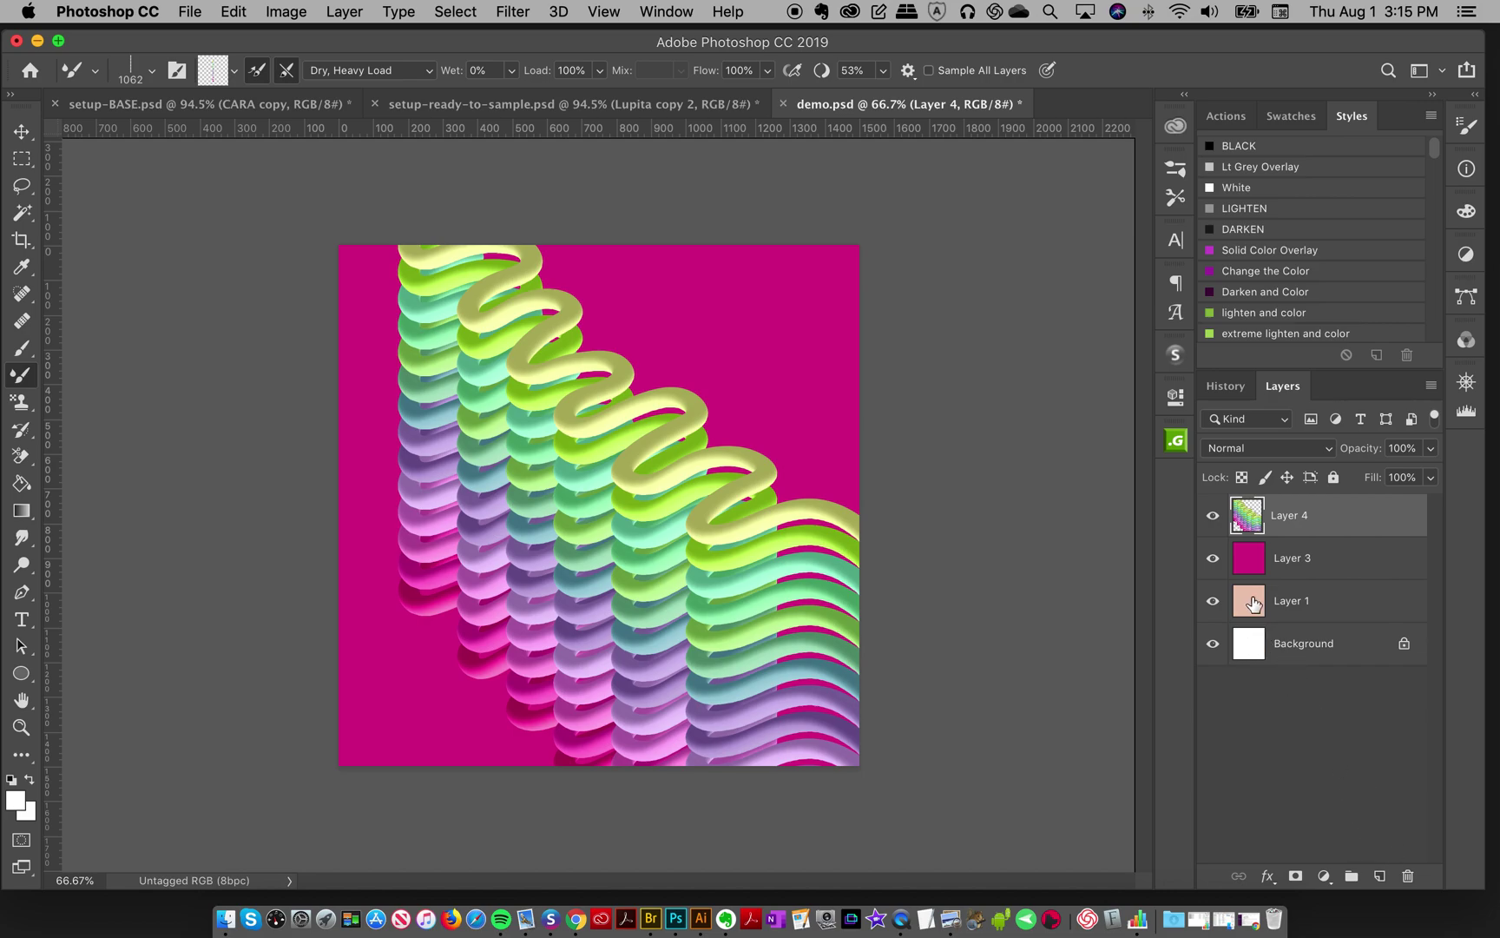
# Step: Hide Layer 4 and try looping stripes with the Wet, Heavy Mix preset on a new layer above it, undoing the stroke
pyautogui.click(1212, 516)
pyautogui.click(347, 70)
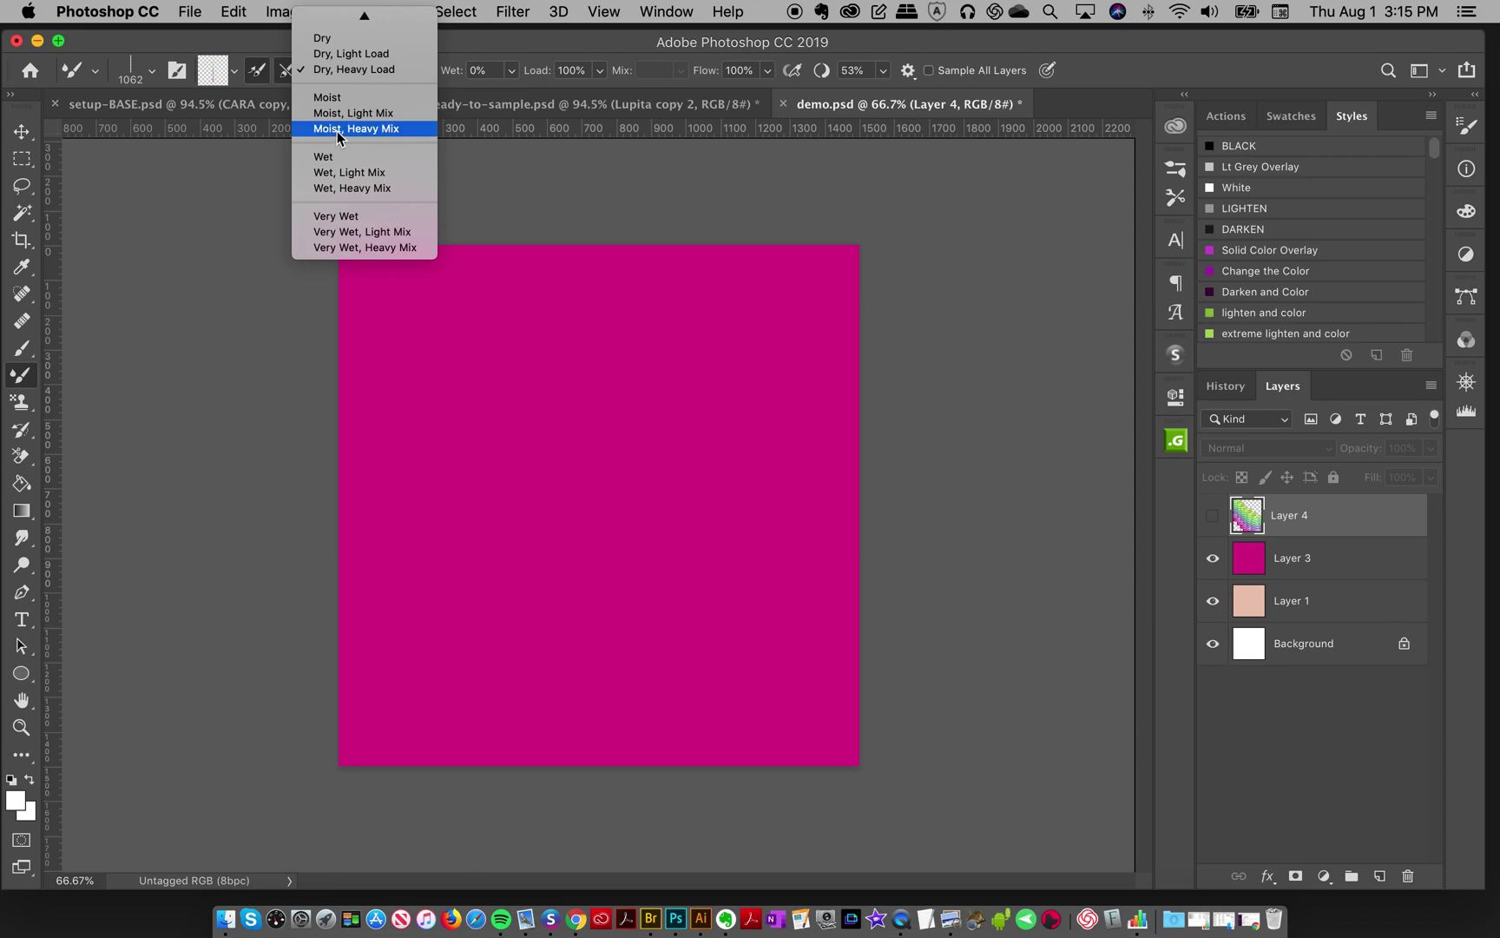
pyautogui.moveTo(348, 7)
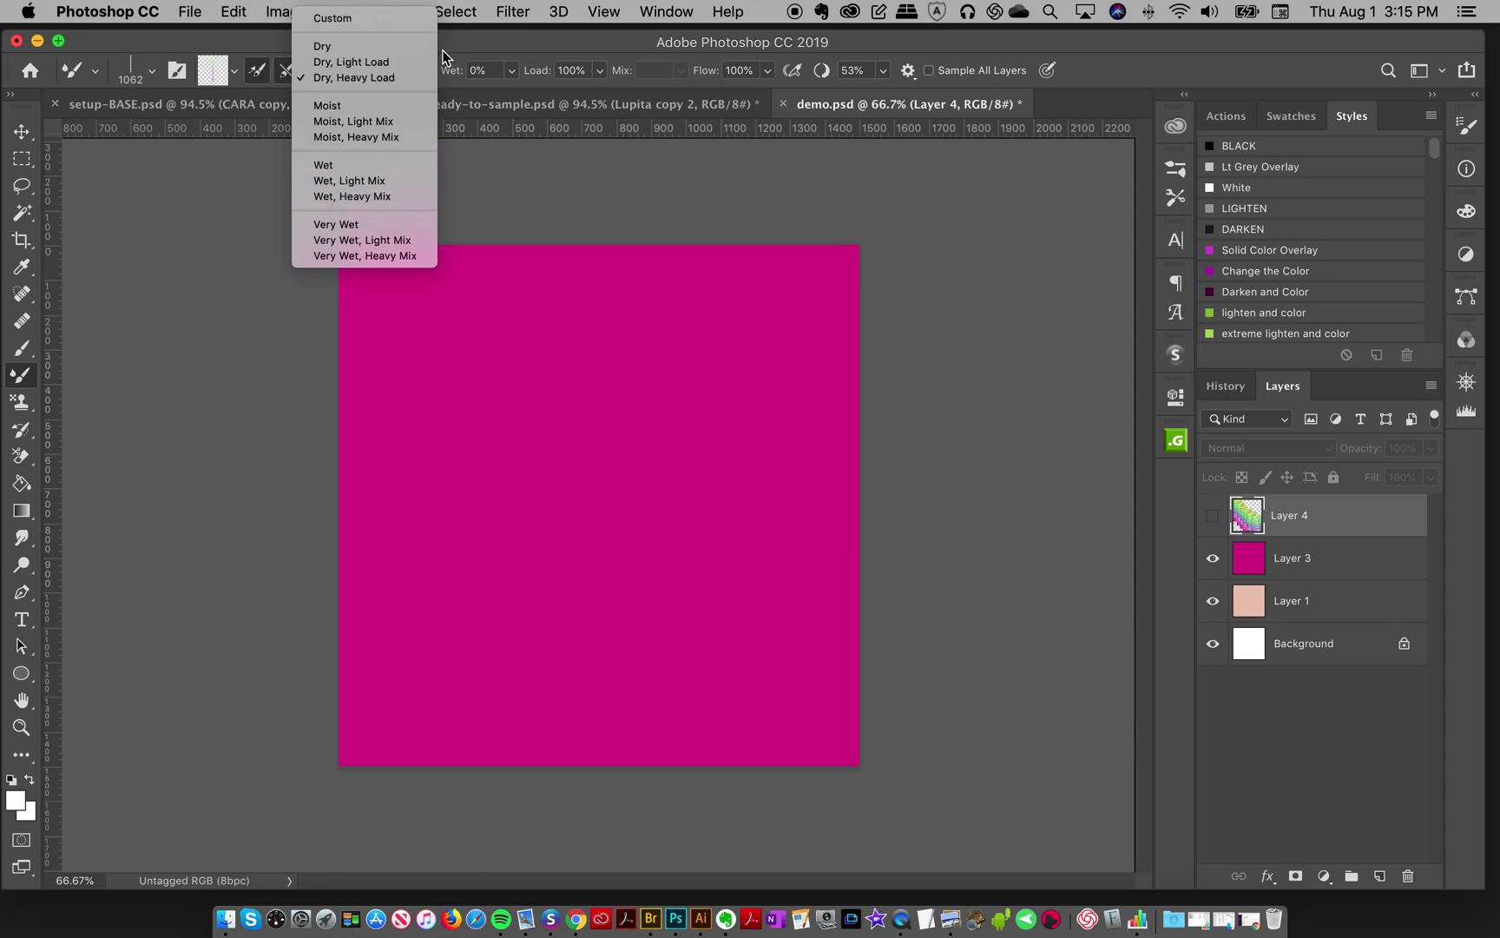
pyautogui.click(353, 196)
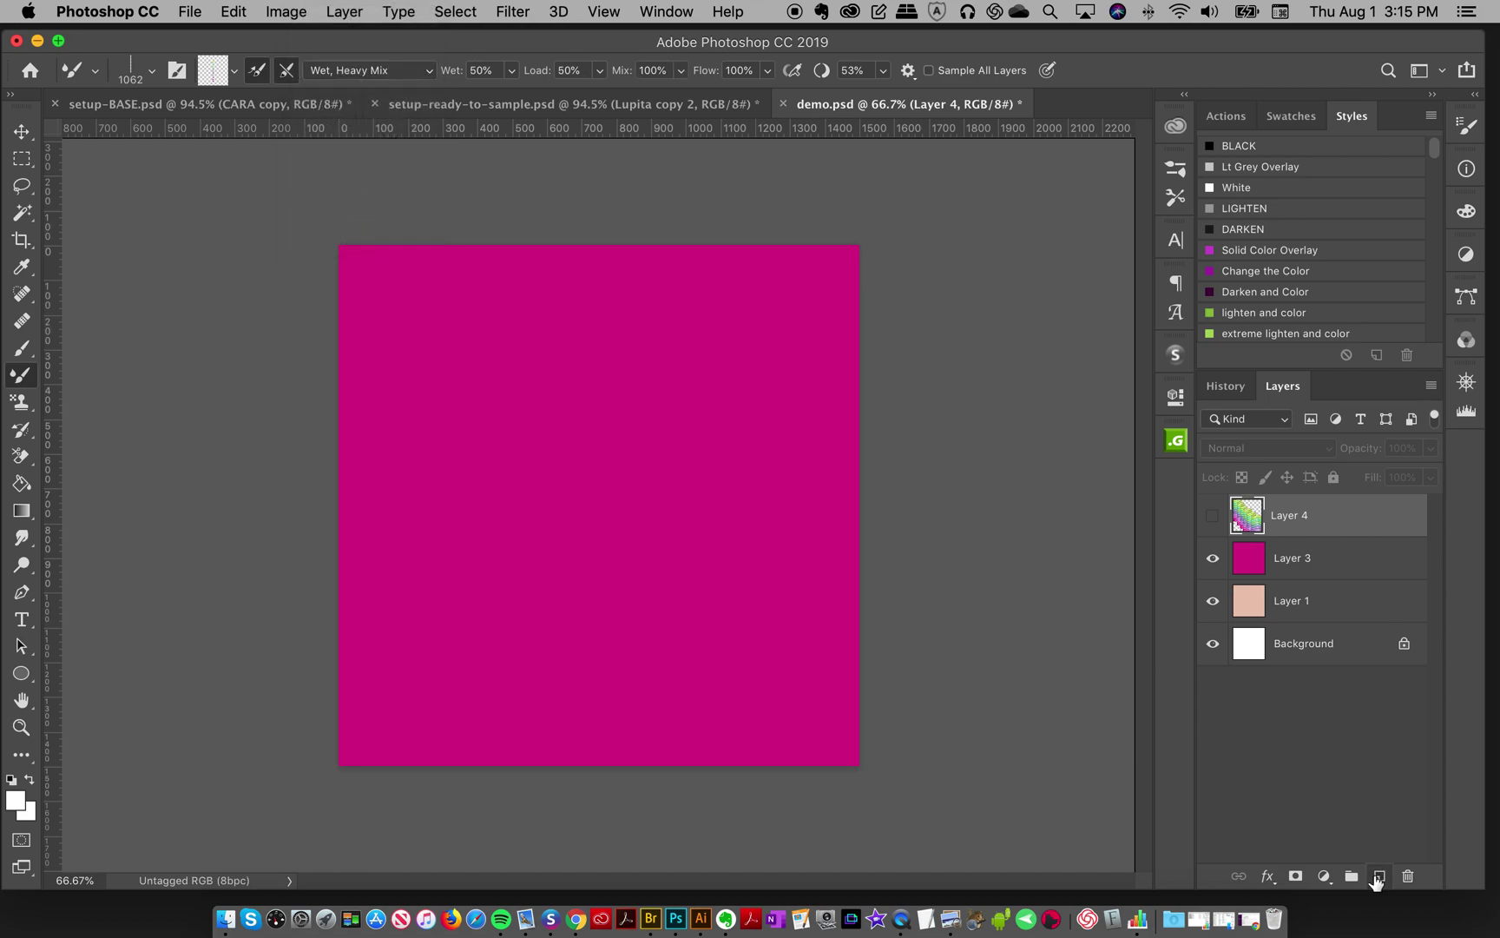
pyautogui.click(1378, 877)
pyautogui.moveTo(375, 508)
pyautogui.mouseDown()
pyautogui.moveTo(456, 486)
pyautogui.moveTo(477, 445)
pyautogui.moveTo(413, 449)
pyautogui.moveTo(391, 483)
pyautogui.moveTo(434, 516)
pyautogui.moveTo(552, 471)
pyautogui.moveTo(581, 489)
pyautogui.moveTo(530, 525)
pyautogui.moveTo(466, 514)
pyautogui.moveTo(433, 537)
pyautogui.moveTo(448, 569)
pyautogui.moveTo(642, 521)
pyautogui.moveTo(672, 560)
pyautogui.moveTo(518, 599)
pyautogui.moveTo(536, 646)
pyautogui.moveTo(610, 650)
pyautogui.moveTo(786, 550)
pyautogui.moveTo(853, 542)
pyautogui.moveTo(975, 591)
pyautogui.moveTo(1013, 626)
pyautogui.moveTo(965, 653)
pyautogui.mouseUp()
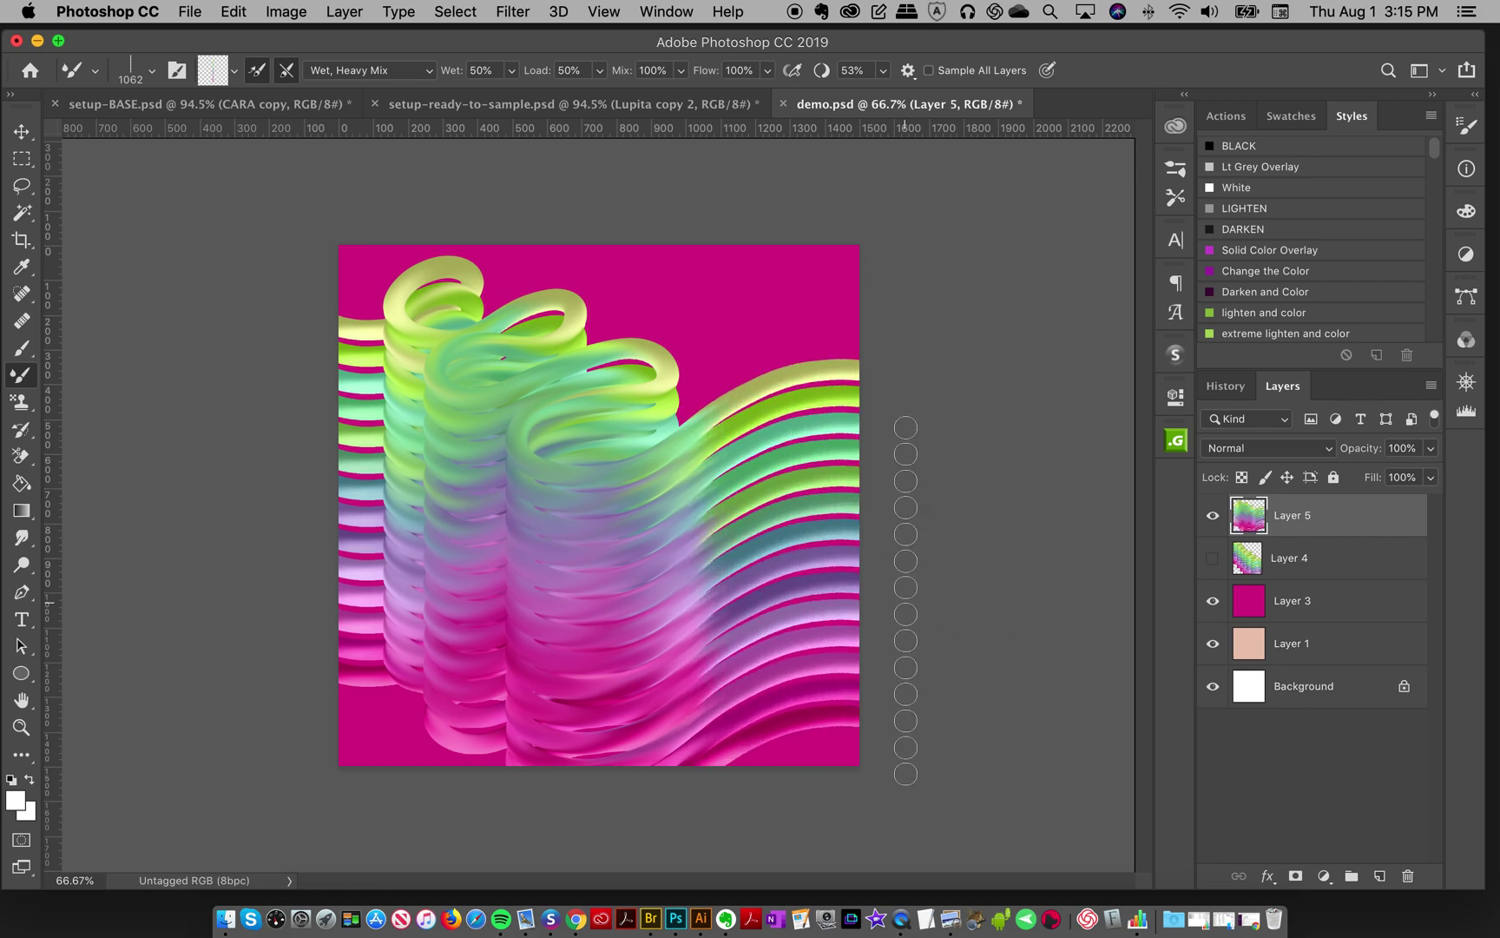
pyautogui.press('super+z')
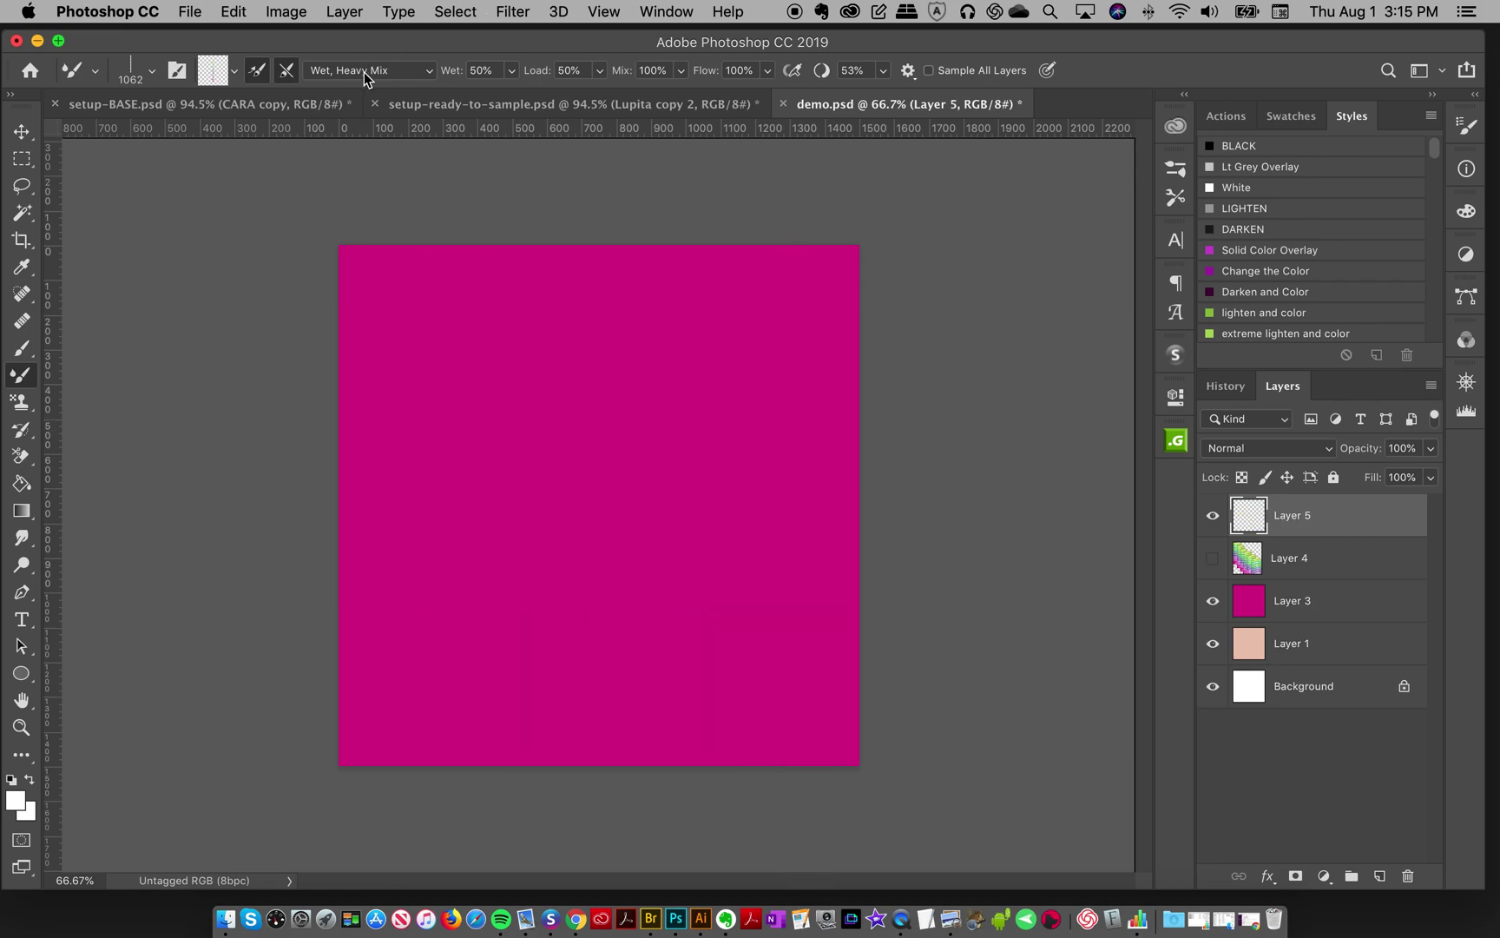
# Step: Try looping stripes across Layer 5 with the Moist, Heavy Mix preset, undoing each stroke
pyautogui.click(364, 76)
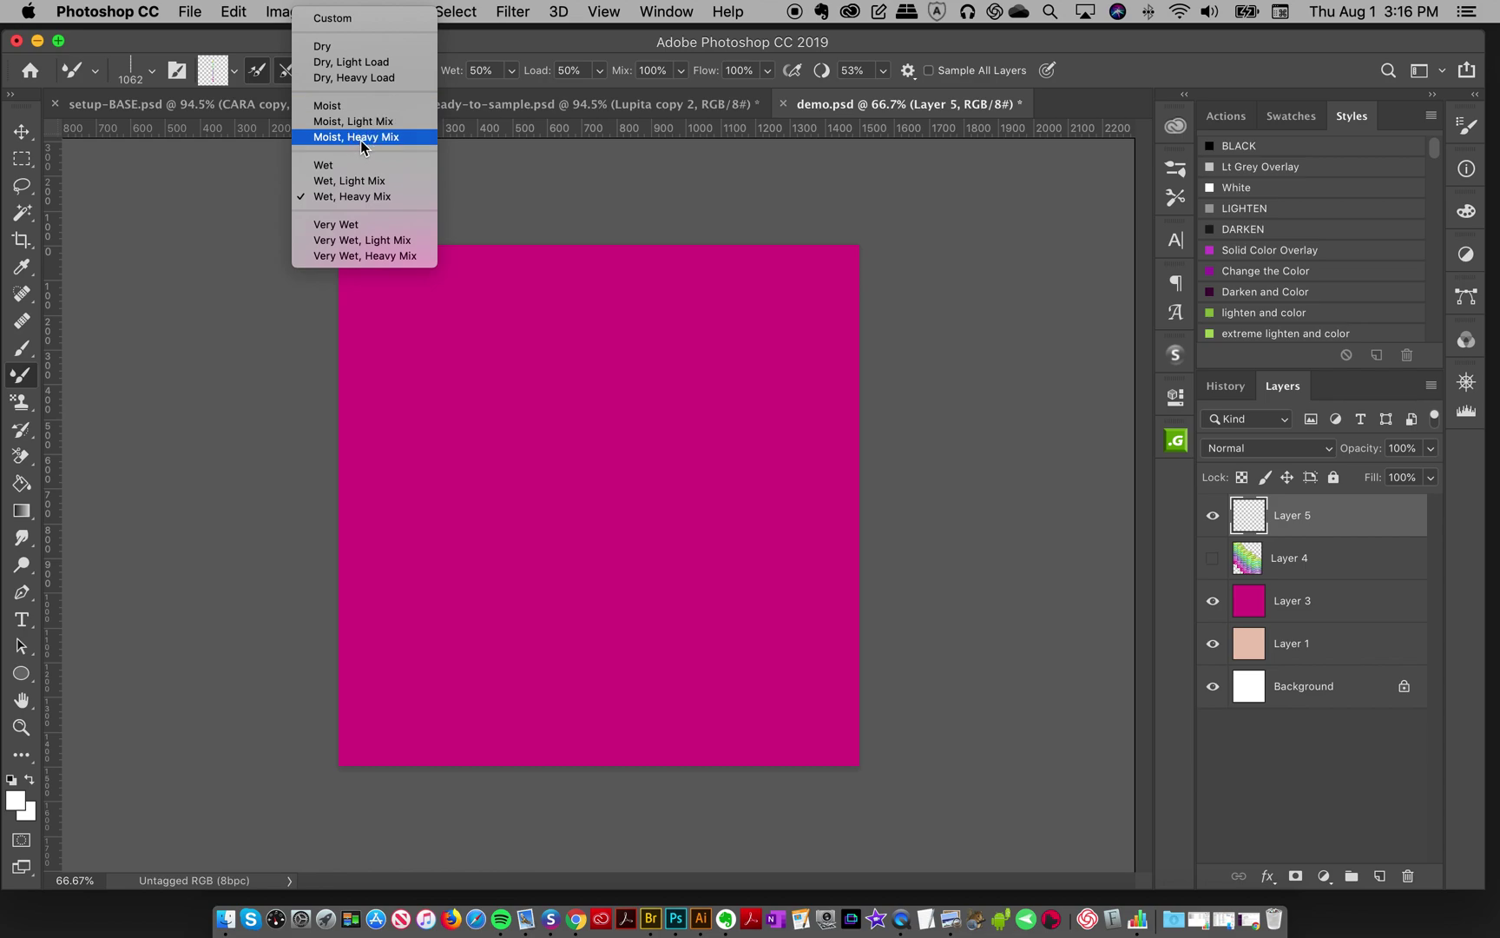
pyautogui.click(362, 139)
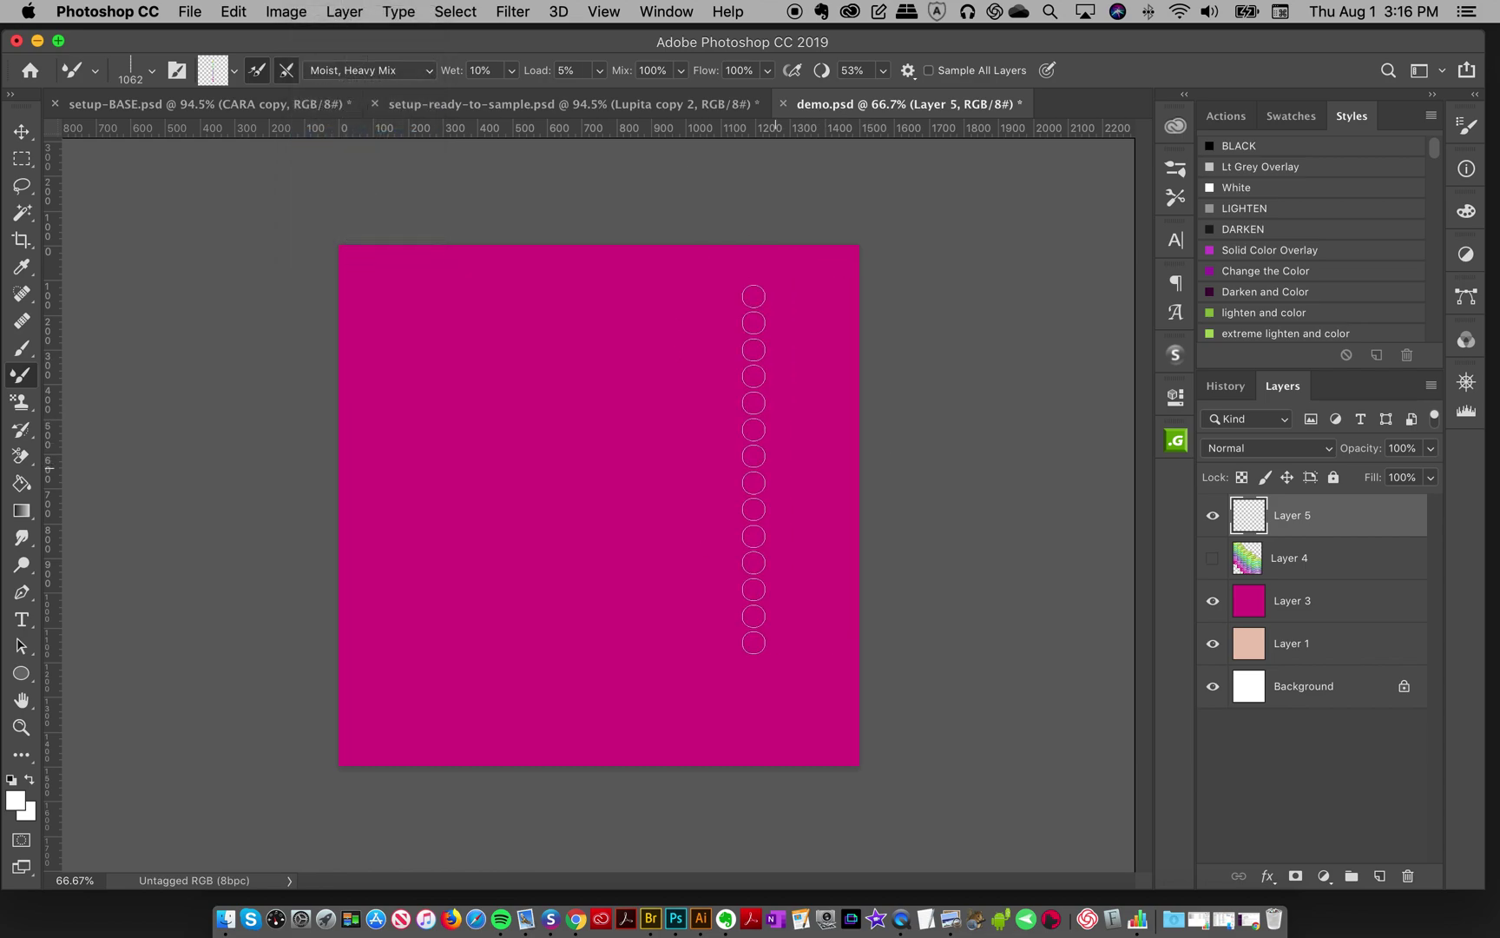
pyautogui.moveTo(347, 533)
pyautogui.mouseDown()
pyautogui.moveTo(472, 505)
pyautogui.moveTo(508, 553)
pyautogui.moveTo(612, 507)
pyautogui.moveTo(542, 536)
pyautogui.moveTo(608, 564)
pyautogui.moveTo(686, 547)
pyautogui.moveTo(738, 486)
pyautogui.moveTo(676, 473)
pyautogui.moveTo(686, 608)
pyautogui.moveTo(911, 502)
pyautogui.moveTo(492, 510)
pyautogui.mouseUp()
pyautogui.hotkey('ctrl', 'z')
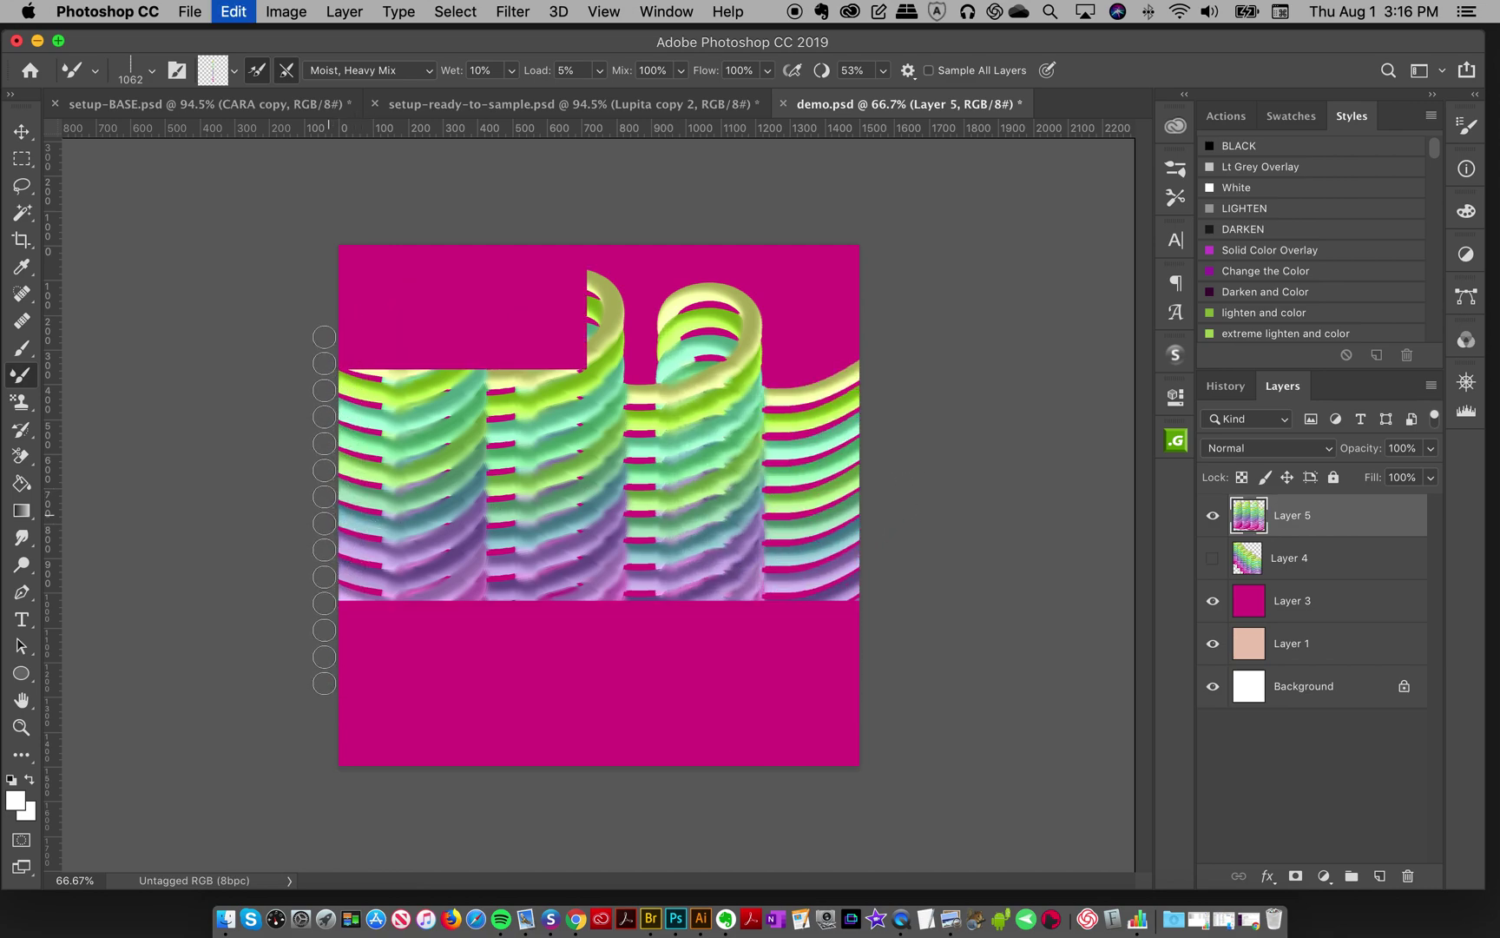
pyautogui.moveTo(336, 525)
pyautogui.mouseDown()
pyautogui.moveTo(479, 528)
pyautogui.moveTo(523, 507)
pyautogui.moveTo(534, 480)
pyautogui.moveTo(499, 459)
pyautogui.moveTo(431, 476)
pyautogui.moveTo(418, 500)
pyautogui.moveTo(432, 530)
pyautogui.moveTo(473, 550)
pyautogui.moveTo(611, 536)
pyautogui.moveTo(650, 516)
pyautogui.moveTo(664, 477)
pyautogui.moveTo(635, 443)
pyautogui.moveTo(593, 446)
pyautogui.moveTo(580, 479)
pyautogui.moveTo(604, 525)
pyautogui.moveTo(647, 551)
pyautogui.moveTo(699, 560)
pyautogui.moveTo(788, 487)
pyautogui.moveTo(869, 472)
pyautogui.moveTo(970, 513)
pyautogui.moveTo(1004, 549)
pyautogui.moveTo(892, 448)
pyautogui.mouseUp()
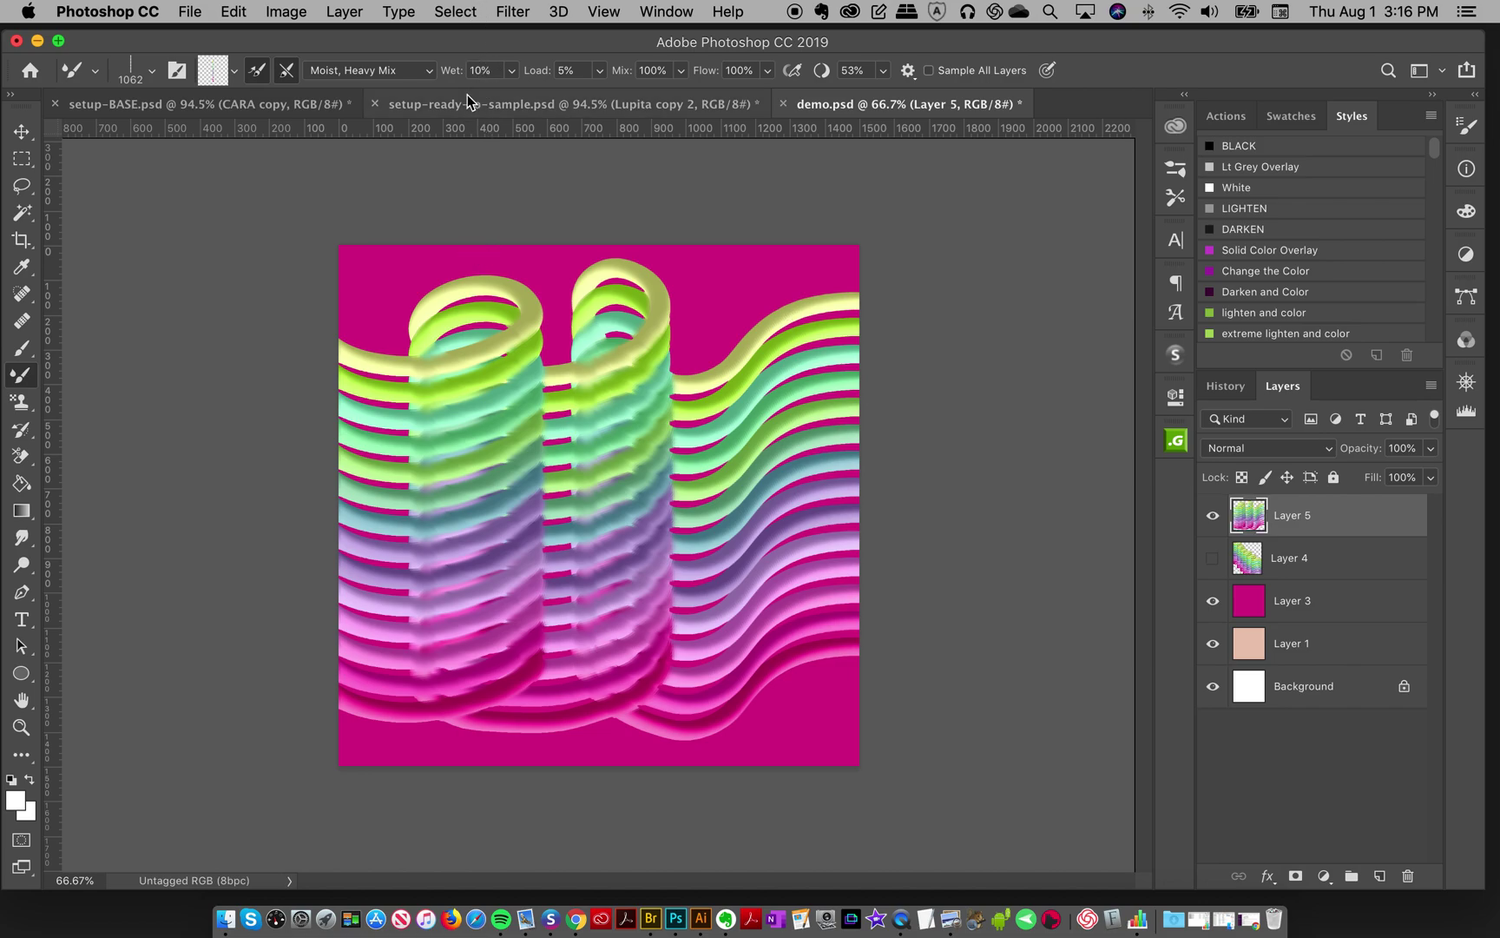
pyautogui.press('super+z')
# Step: Try overlapping, curving stripes on Layer 5 with the Very Wet, Heavy Mix preset, and remove them from the layer
pyautogui.click(369, 70)
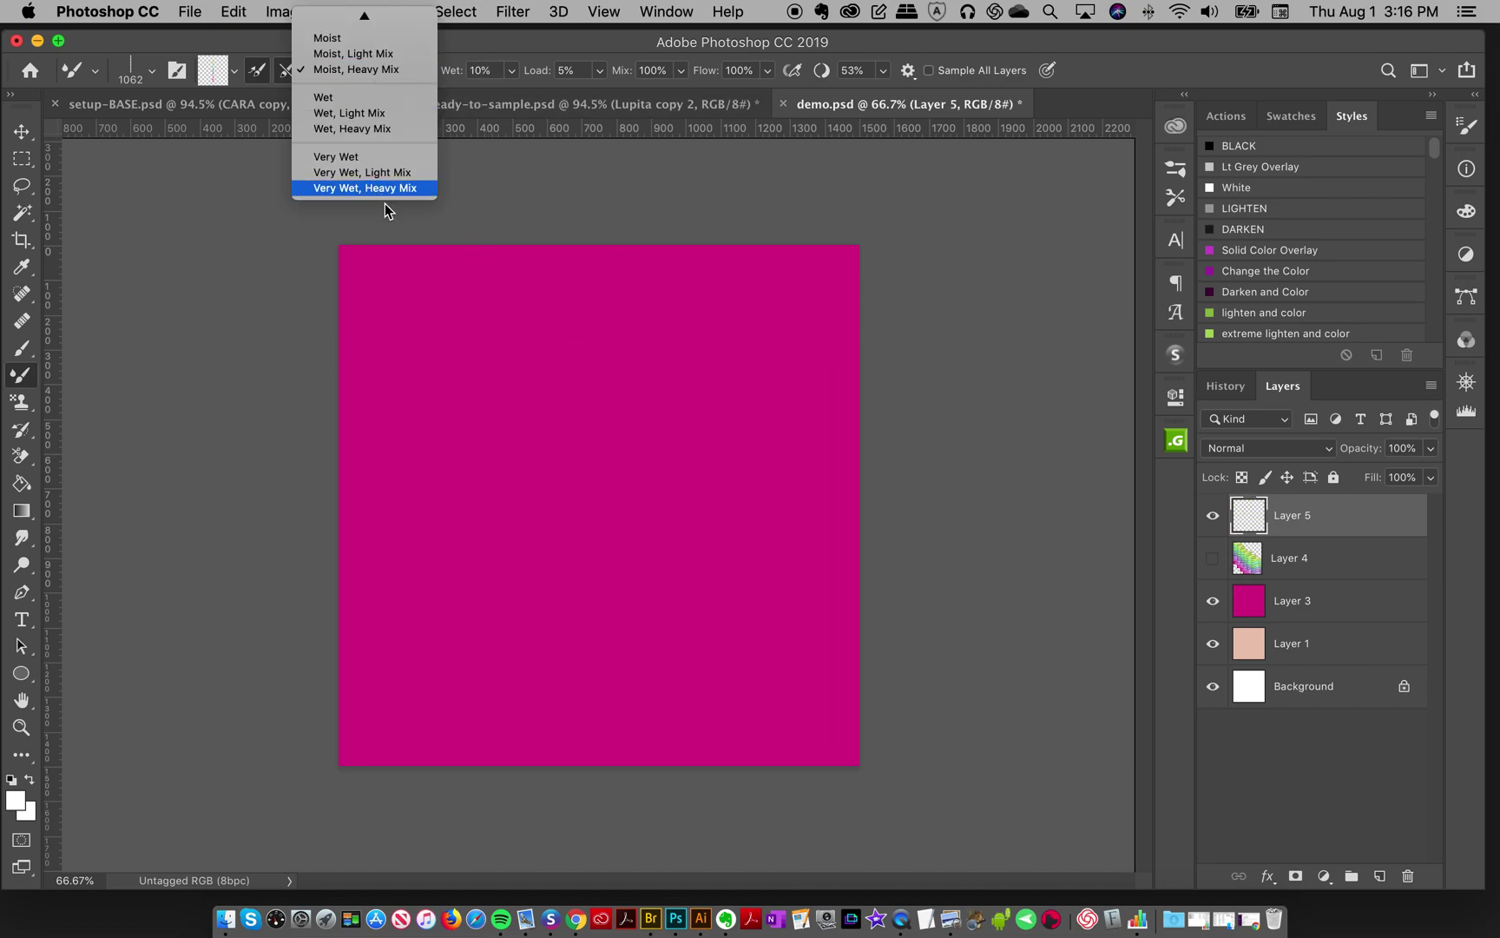
pyautogui.click(368, 188)
pyautogui.moveTo(352, 299); pyautogui.dragTo(352, 685)
pyautogui.moveTo(383, 468)
pyautogui.mouseDown()
pyautogui.moveTo(448, 542)
pyautogui.moveTo(507, 544)
pyautogui.moveTo(504, 495)
pyautogui.moveTo(454, 497)
pyautogui.moveTo(393, 578)
pyautogui.moveTo(357, 540)
pyautogui.moveTo(397, 510)
pyautogui.moveTo(465, 528)
pyautogui.moveTo(614, 631)
pyautogui.moveTo(666, 646)
pyautogui.moveTo(776, 634)
pyautogui.moveTo(804, 599)
pyautogui.moveTo(783, 542)
pyautogui.moveTo(693, 522)
pyautogui.moveTo(609, 562)
pyautogui.moveTo(534, 668)
pyautogui.moveTo(444, 748)
pyautogui.moveTo(285, 782)
pyautogui.moveTo(168, 742)
pyautogui.mouseUp()
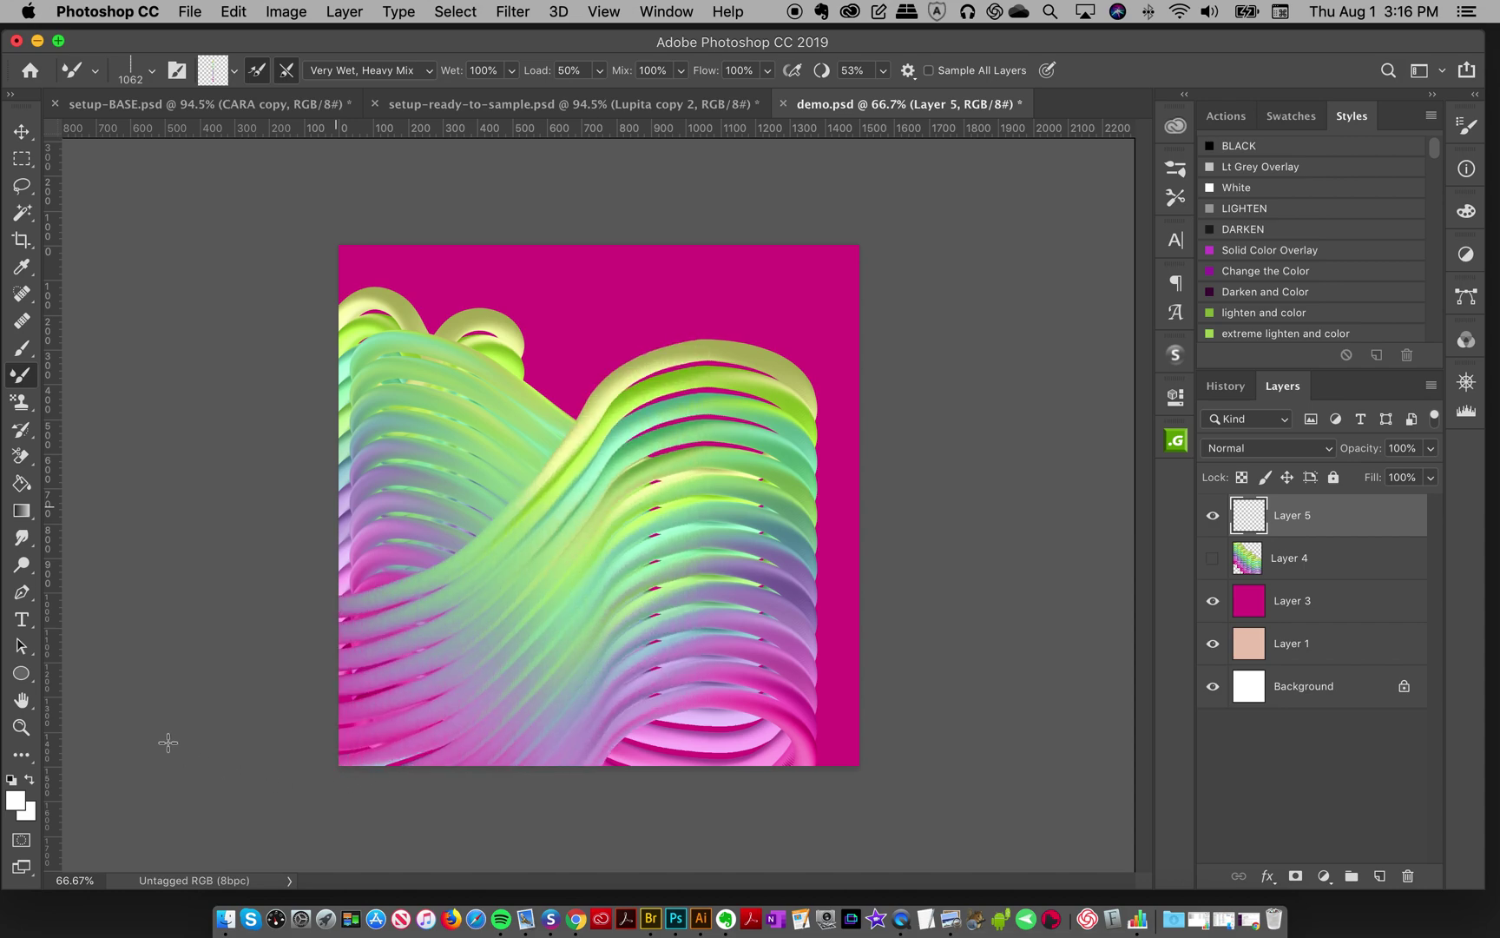
pyautogui.press('super+z')
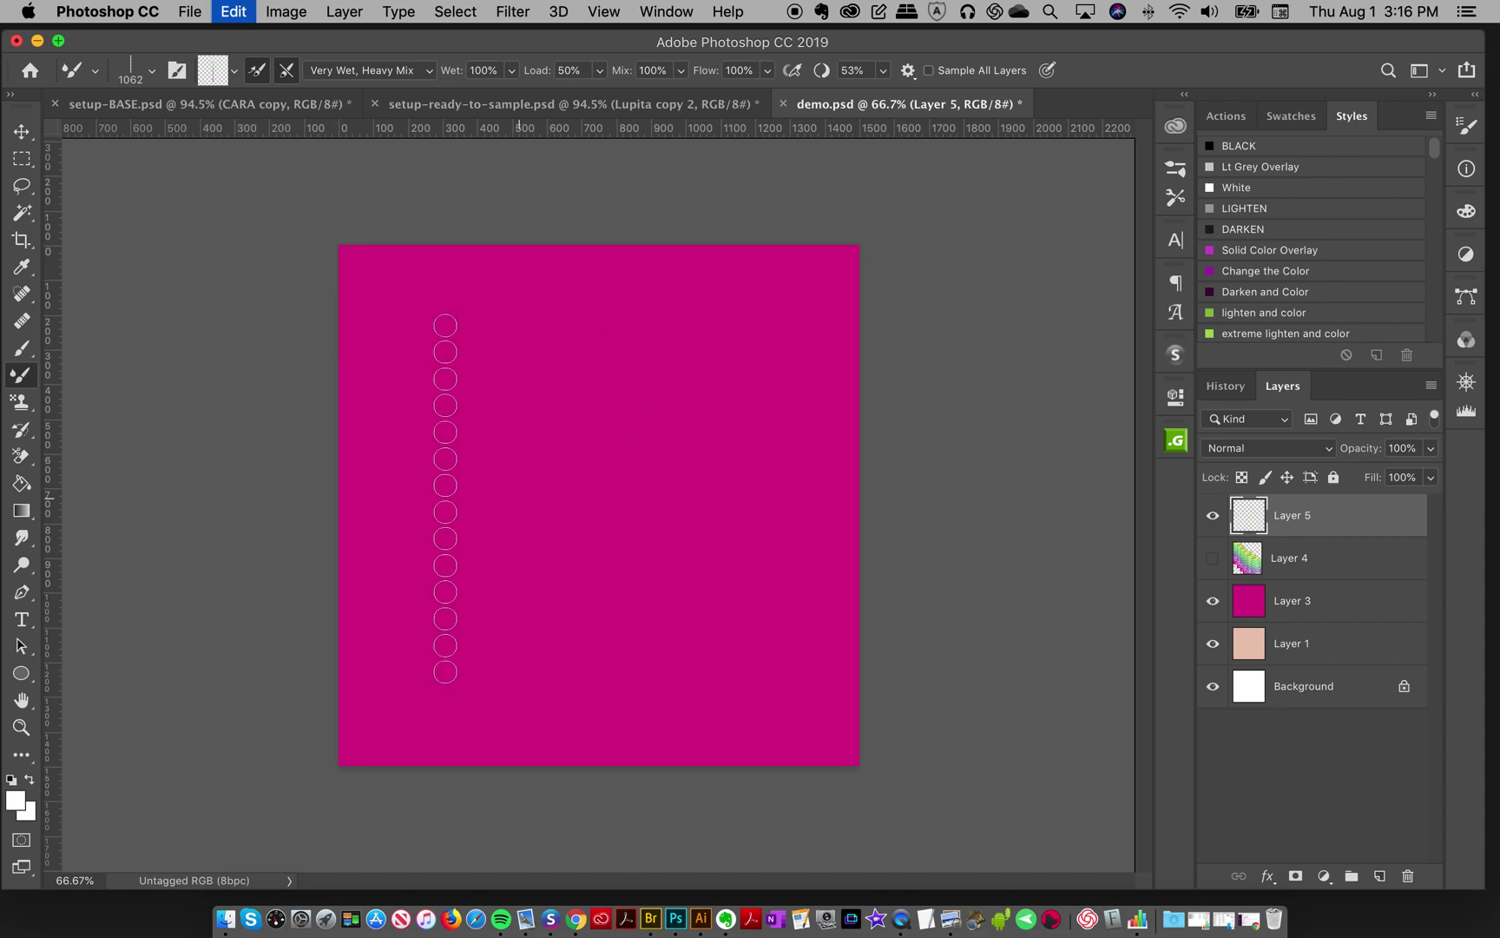
pyautogui.moveTo(324, 519)
pyautogui.mouseDown()
pyautogui.moveTo(440, 473)
pyautogui.moveTo(593, 653)
pyautogui.moveTo(696, 656)
pyautogui.moveTo(757, 588)
pyautogui.moveTo(765, 461)
pyautogui.moveTo(746, 382)
pyautogui.moveTo(686, 364)
pyautogui.moveTo(599, 382)
pyautogui.mouseUp()
pyautogui.moveTo(451, 608)
pyautogui.mouseDown()
pyautogui.moveTo(378, 669)
pyautogui.moveTo(301, 687)
pyautogui.moveTo(262, 628)
pyautogui.moveTo(281, 581)
pyautogui.moveTo(363, 574)
pyautogui.moveTo(452, 600)
pyautogui.moveTo(693, 755)
pyautogui.moveTo(972, 864)
pyautogui.moveTo(1073, 857)
pyautogui.moveTo(1141, 830)
pyautogui.mouseUp()
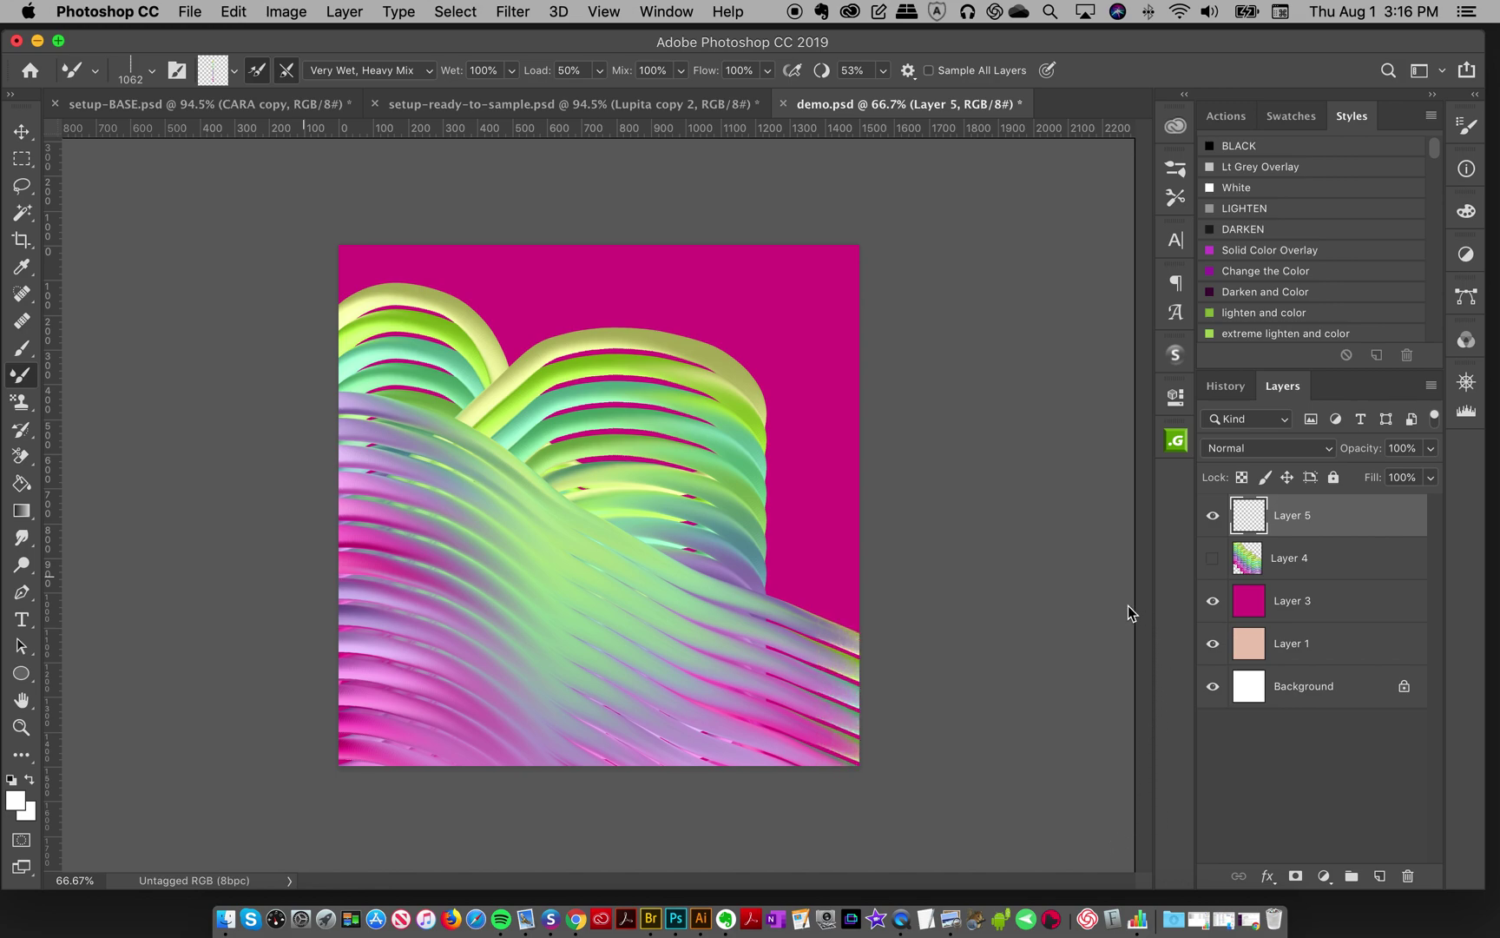
pyautogui.press('Delete')
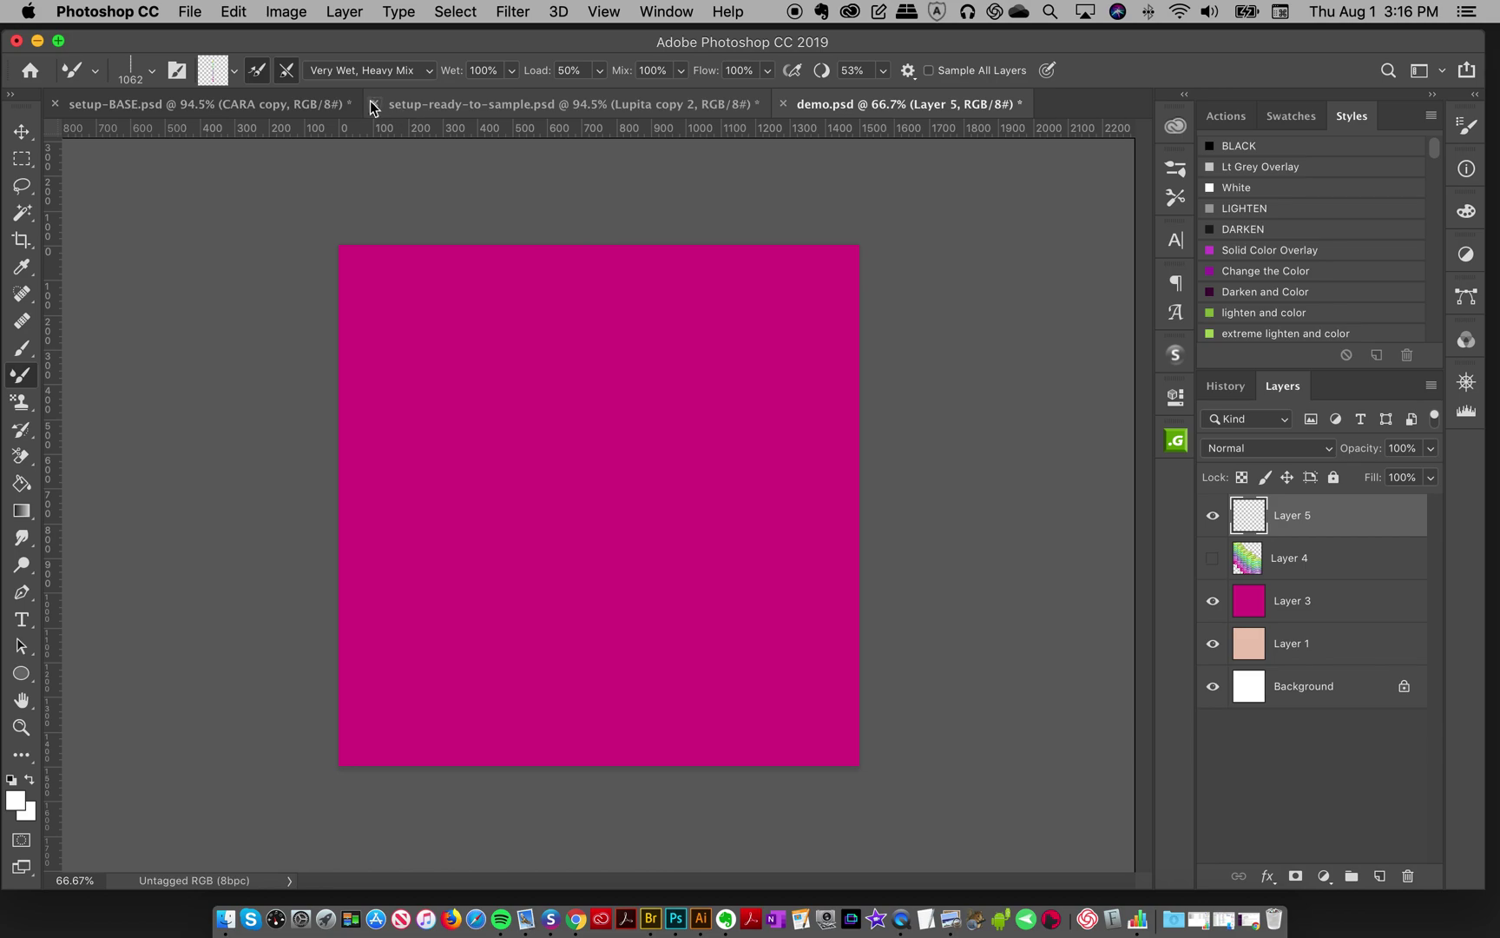
# Step: Return the Mixer Brush to Dry, Heavy Load, try a diagonal zigzag of stripes on Layer 5 and clear it
pyautogui.click(374, 73)
pyautogui.moveTo(367, 15)
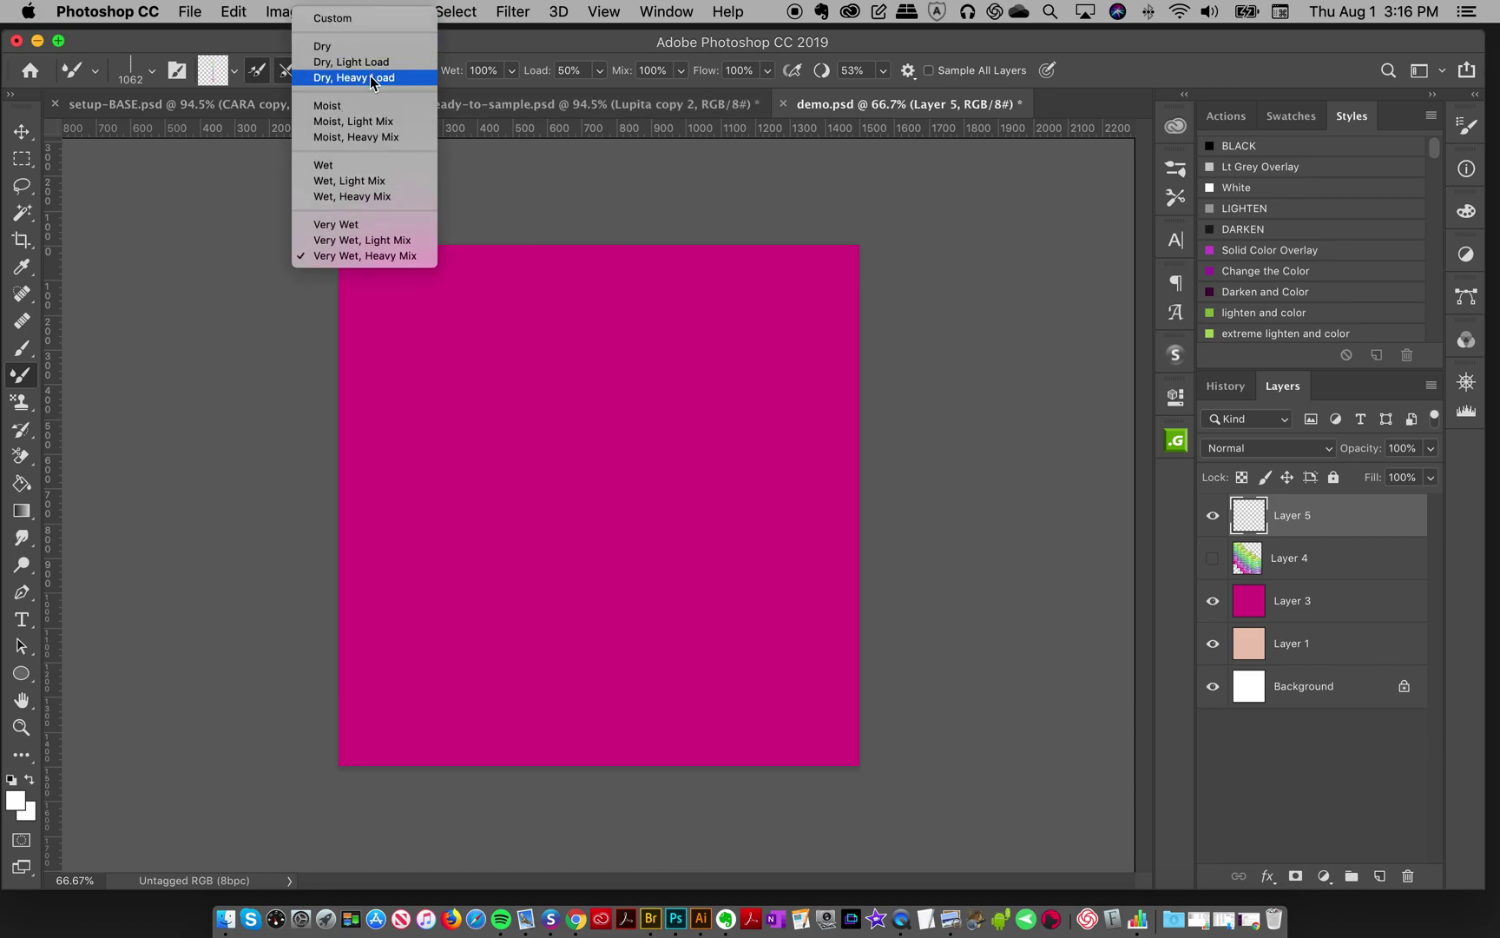
pyautogui.press('Escape')
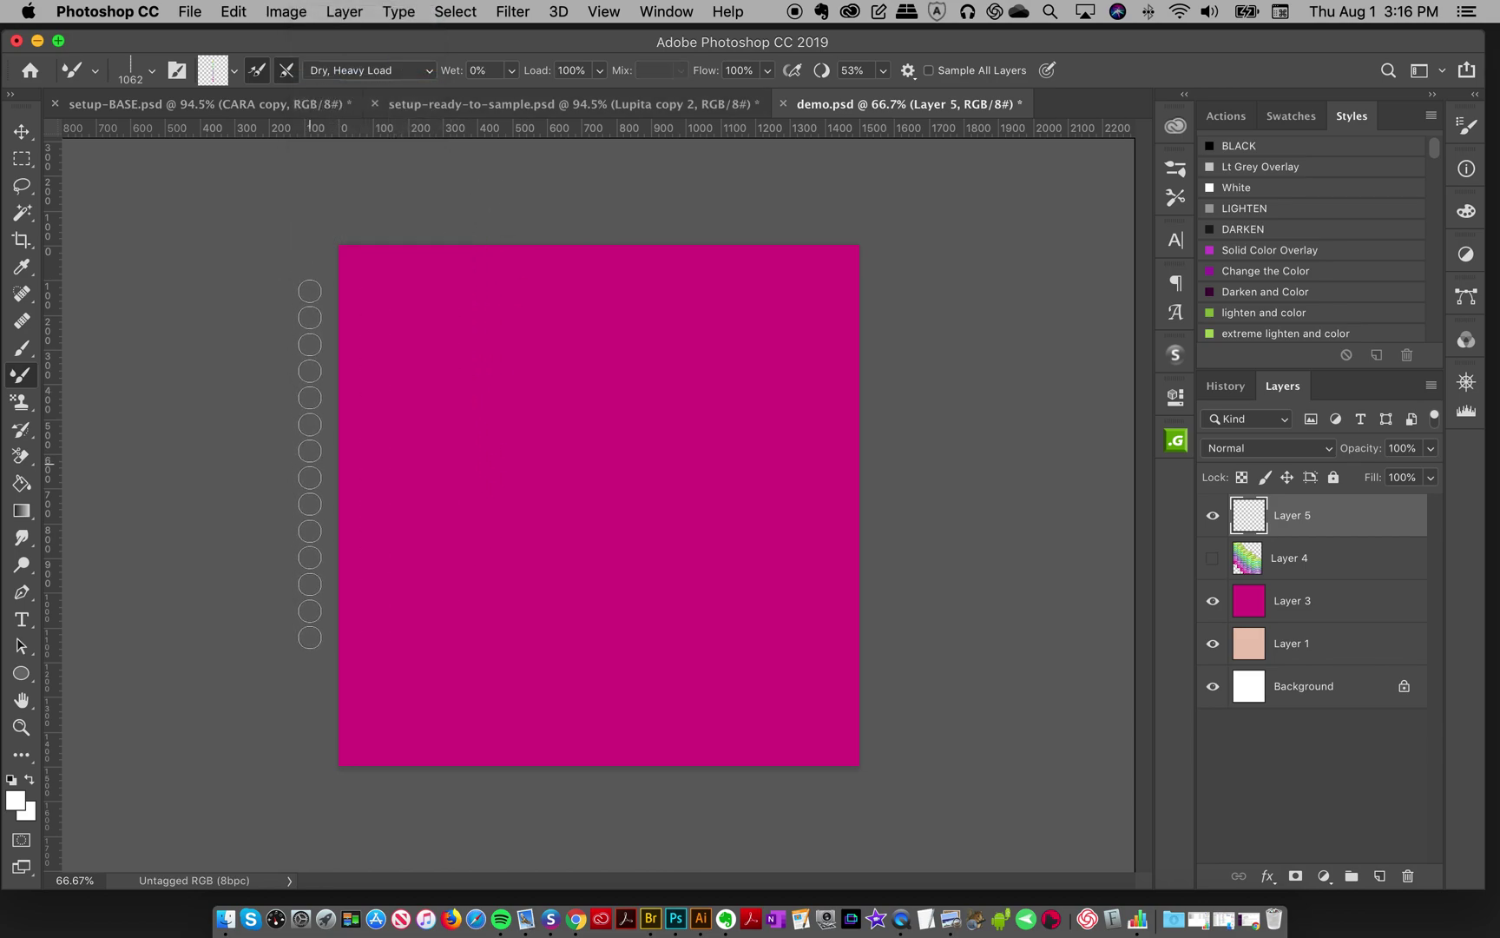
pyautogui.moveTo(381, 488)
pyautogui.mouseDown()
pyautogui.moveTo(454, 459)
pyautogui.moveTo(475, 418)
pyautogui.moveTo(442, 400)
pyautogui.moveTo(405, 409)
pyautogui.moveTo(391, 442)
pyautogui.moveTo(429, 462)
pyautogui.moveTo(509, 422)
pyautogui.moveTo(557, 446)
pyautogui.moveTo(461, 483)
pyautogui.moveTo(494, 504)
pyautogui.moveTo(597, 478)
pyautogui.moveTo(611, 507)
pyautogui.moveTo(529, 533)
pyautogui.moveTo(546, 561)
pyautogui.moveTo(656, 537)
pyautogui.moveTo(683, 551)
pyautogui.moveTo(680, 581)
pyautogui.moveTo(597, 598)
pyautogui.moveTo(597, 630)
pyautogui.moveTo(637, 641)
pyautogui.moveTo(731, 605)
pyautogui.moveTo(769, 644)
pyautogui.moveTo(759, 673)
pyautogui.moveTo(682, 700)
pyautogui.moveTo(704, 721)
pyautogui.moveTo(864, 685)
pyautogui.moveTo(902, 710)
pyautogui.moveTo(915, 747)
pyautogui.mouseUp()
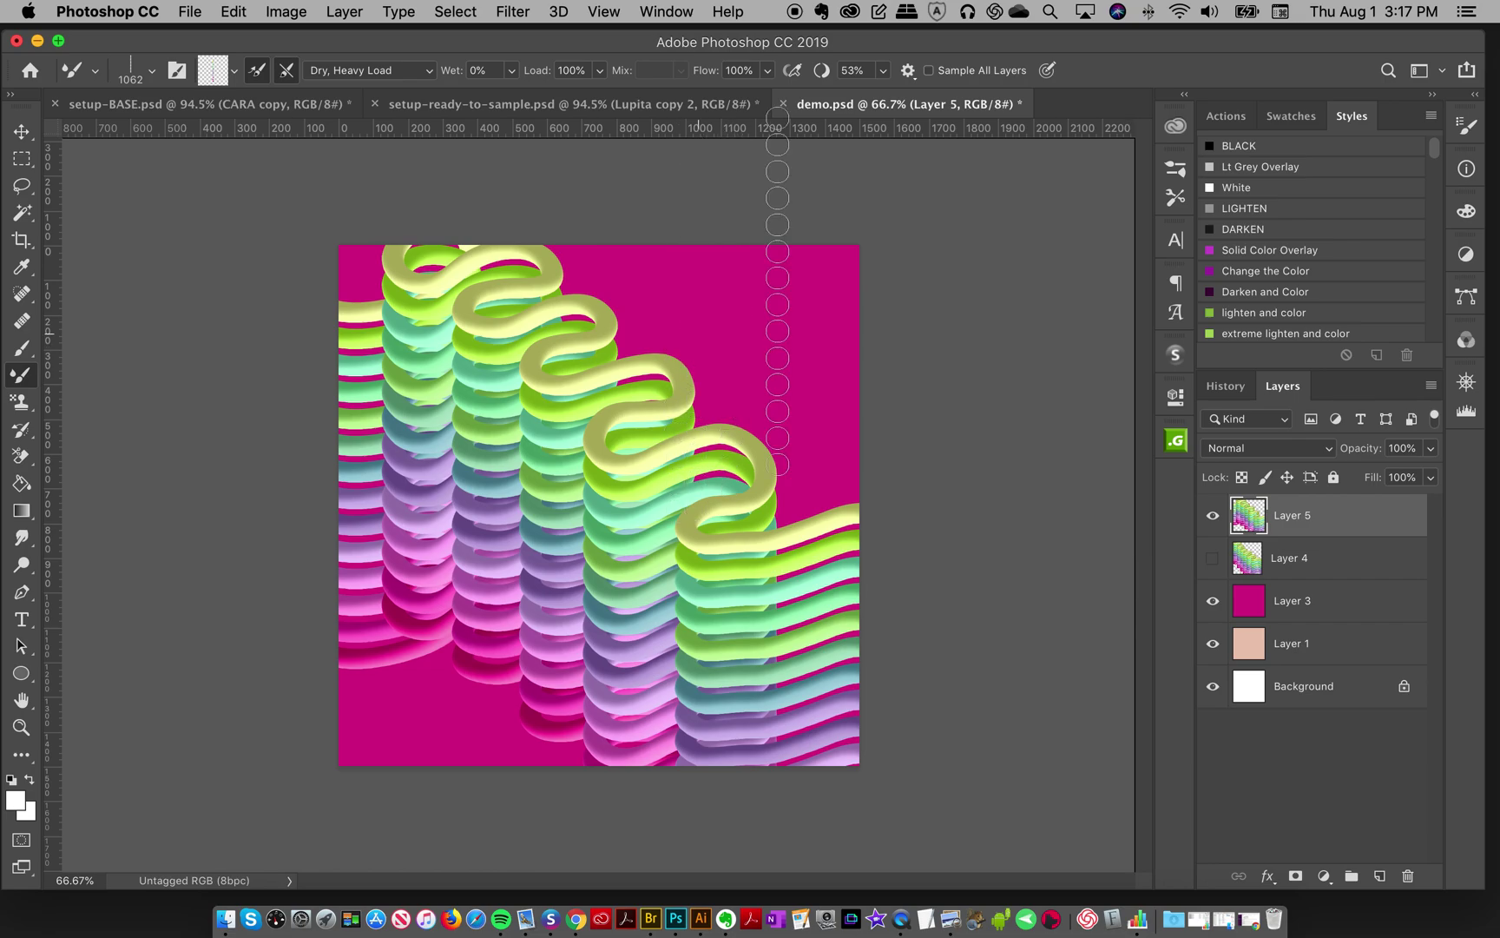
pyautogui.press('super+a')
pyautogui.press('Delete')
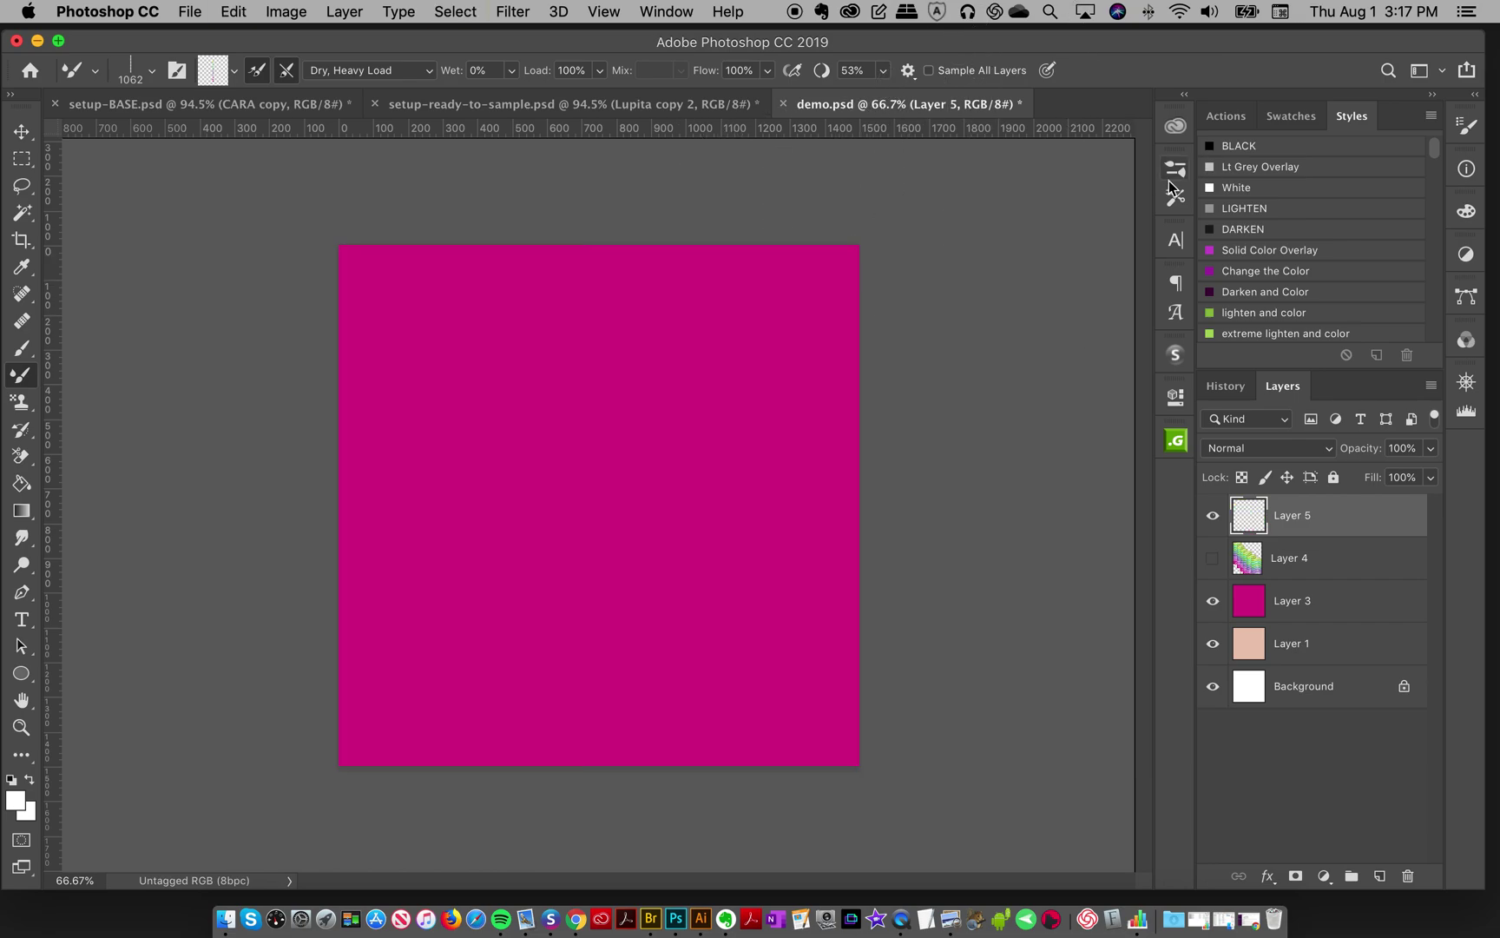
# Step: Examine the brush tip shape and spacing settings of the 1062 px DOTS presets, dismissing the Java notice
pyautogui.click(1173, 171)
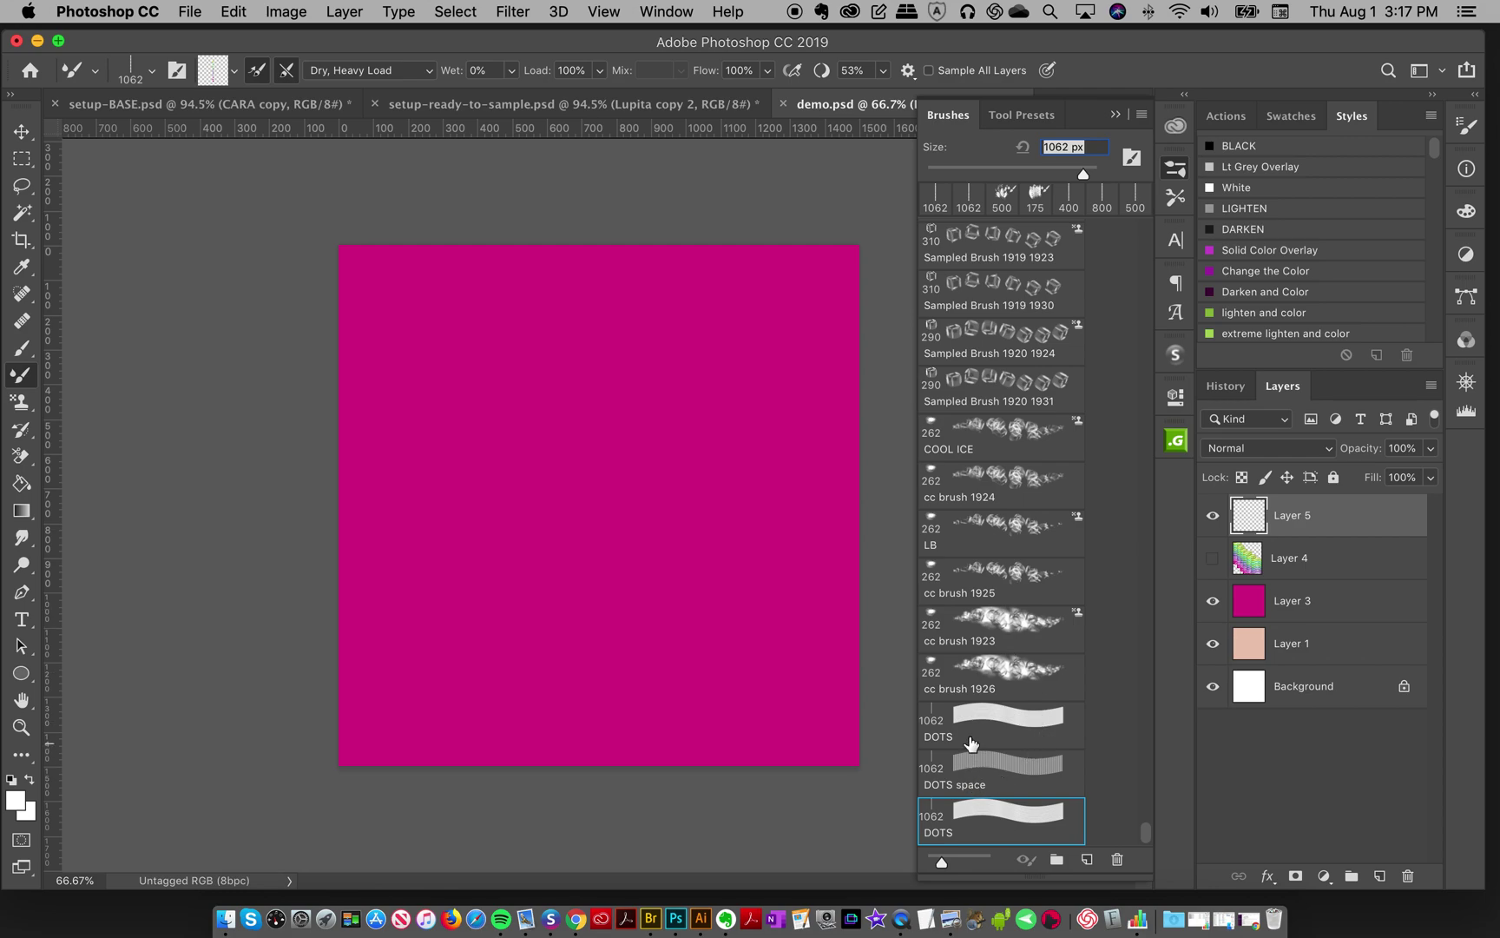
pyautogui.click(1466, 127)
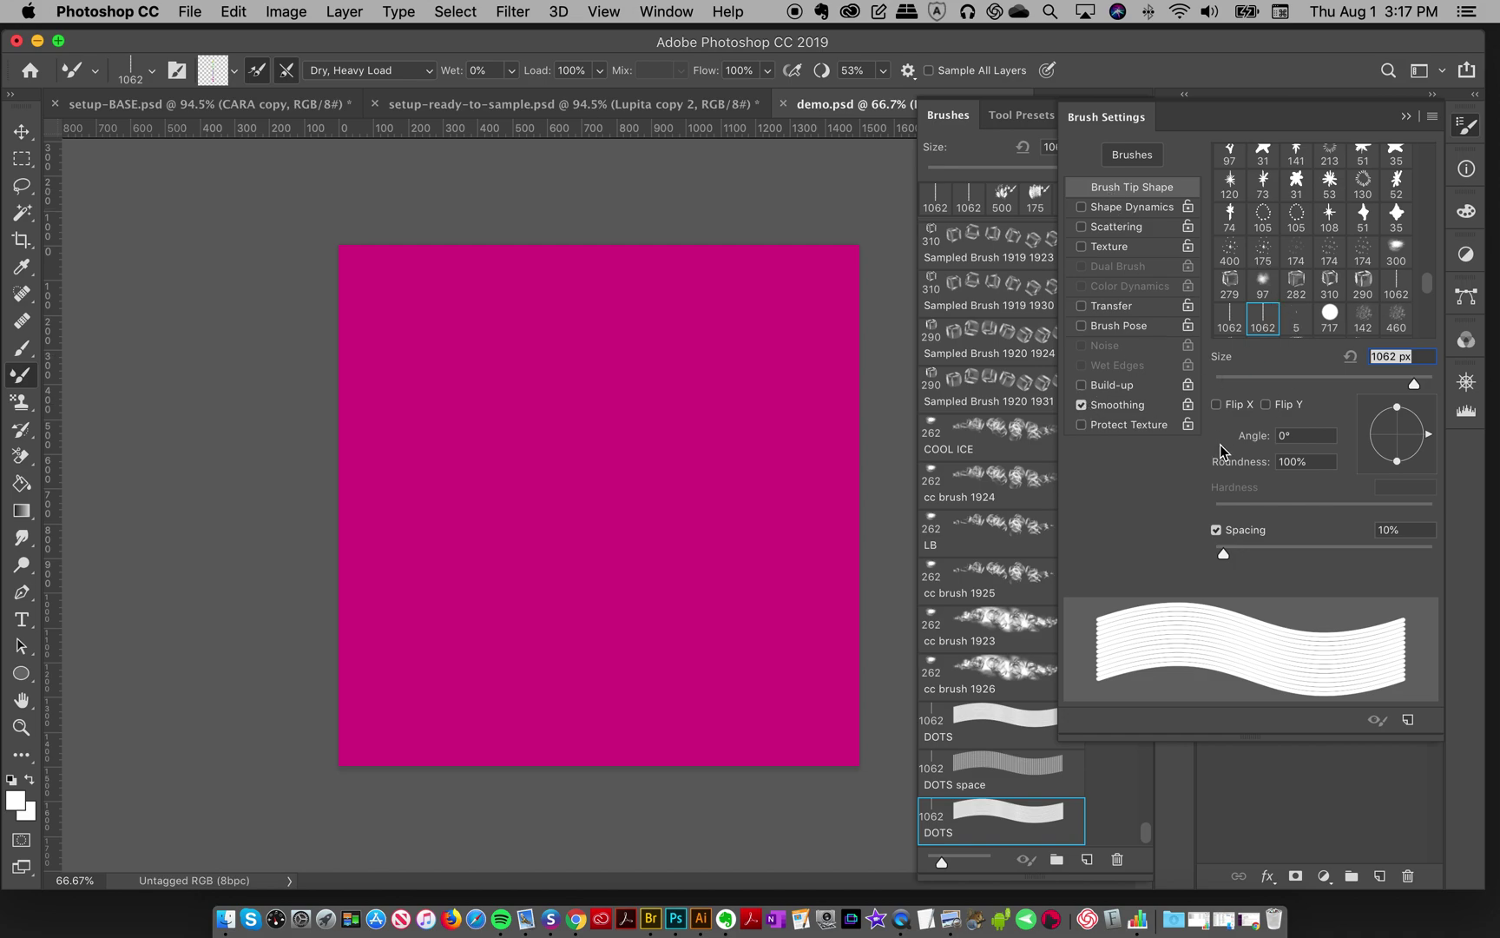
pyautogui.click(981, 708)
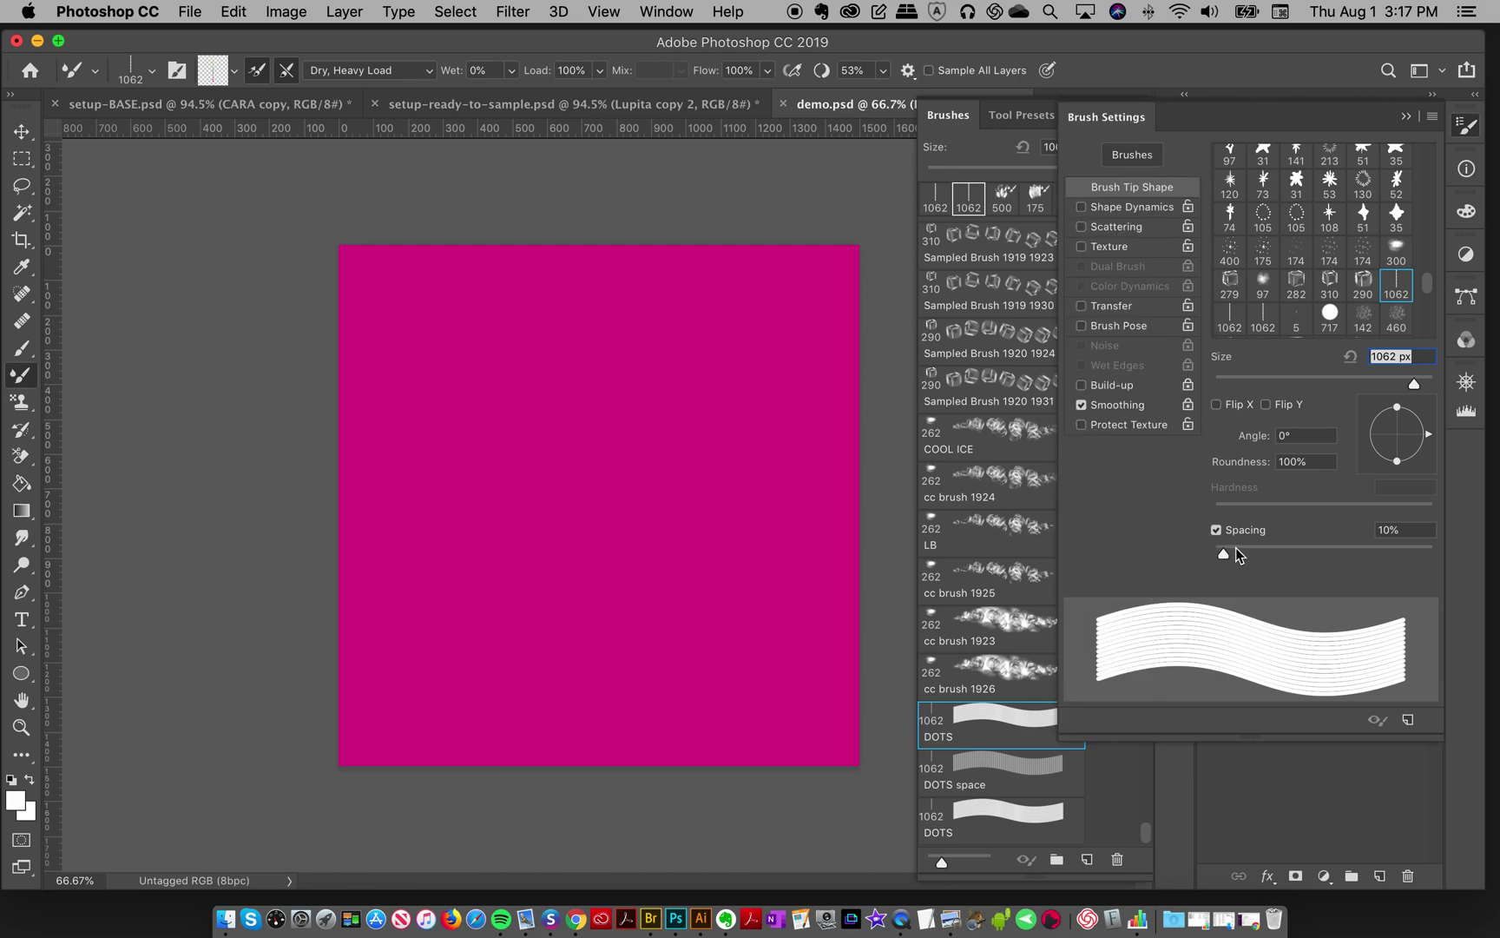
pyautogui.click(972, 772)
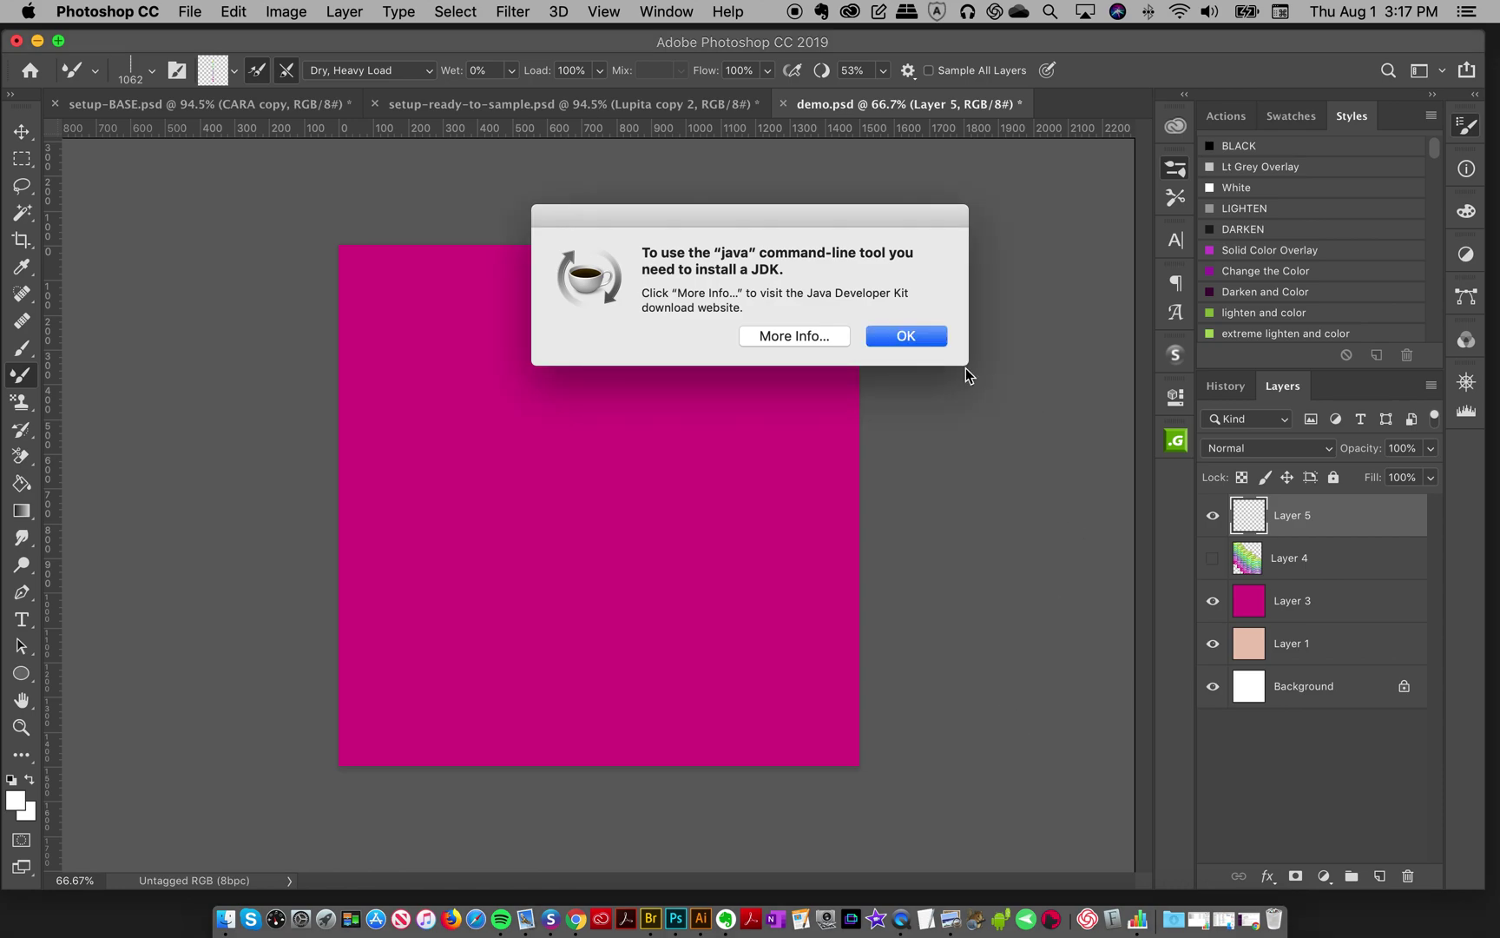
pyautogui.click(926, 337)
# Step: Select the DOTS preset listed just above DOTS space, set its tip spacing to 150% and close the brush settings
pyautogui.click(996, 711)
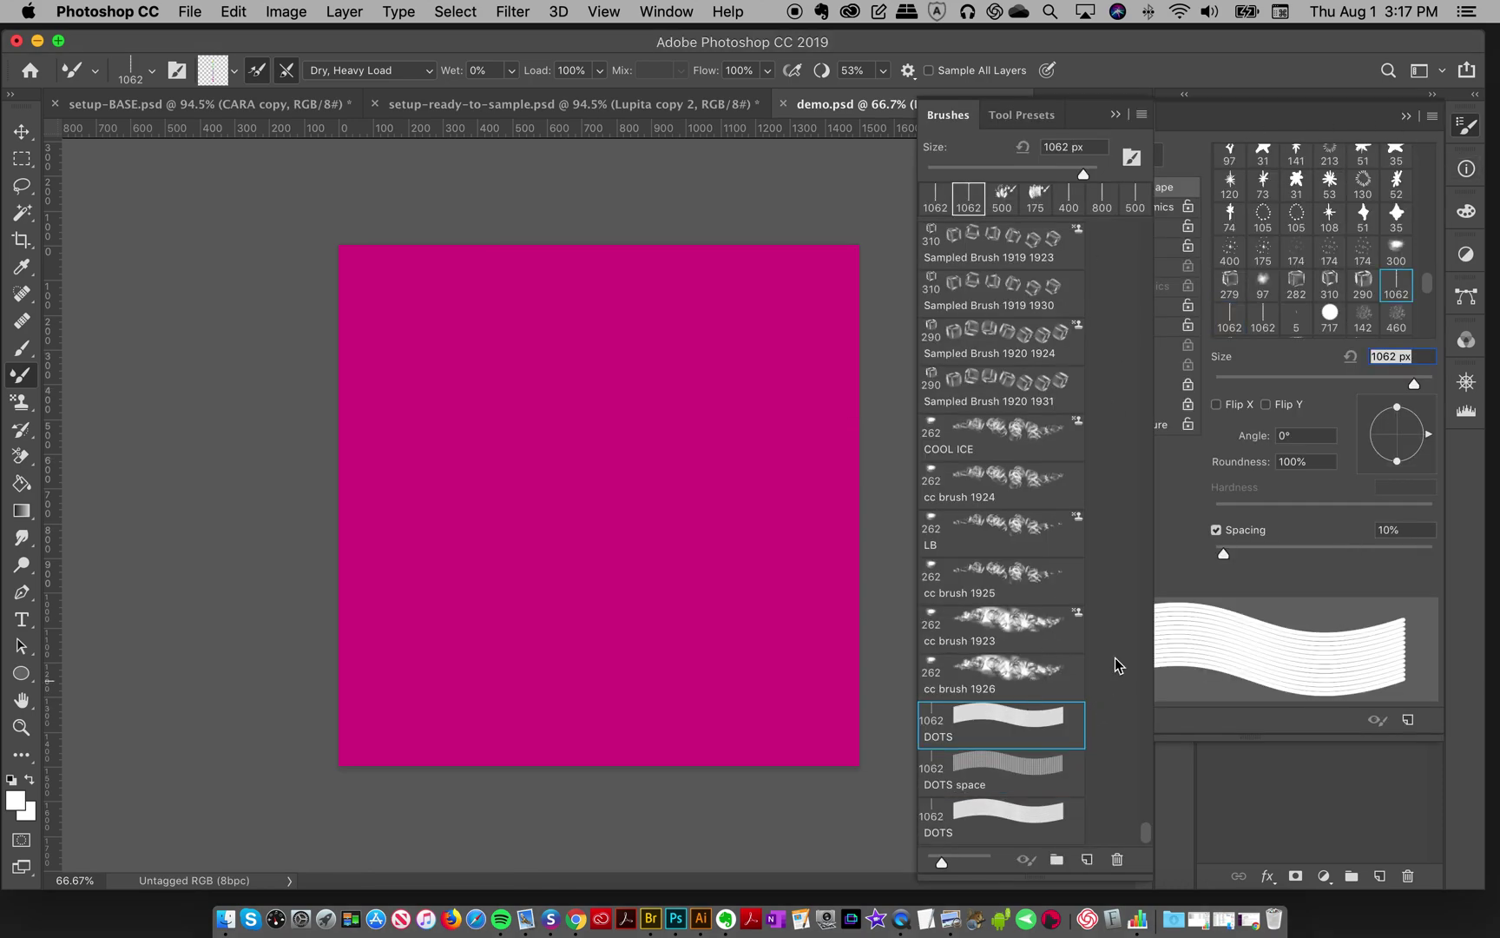
pyautogui.click(1206, 571)
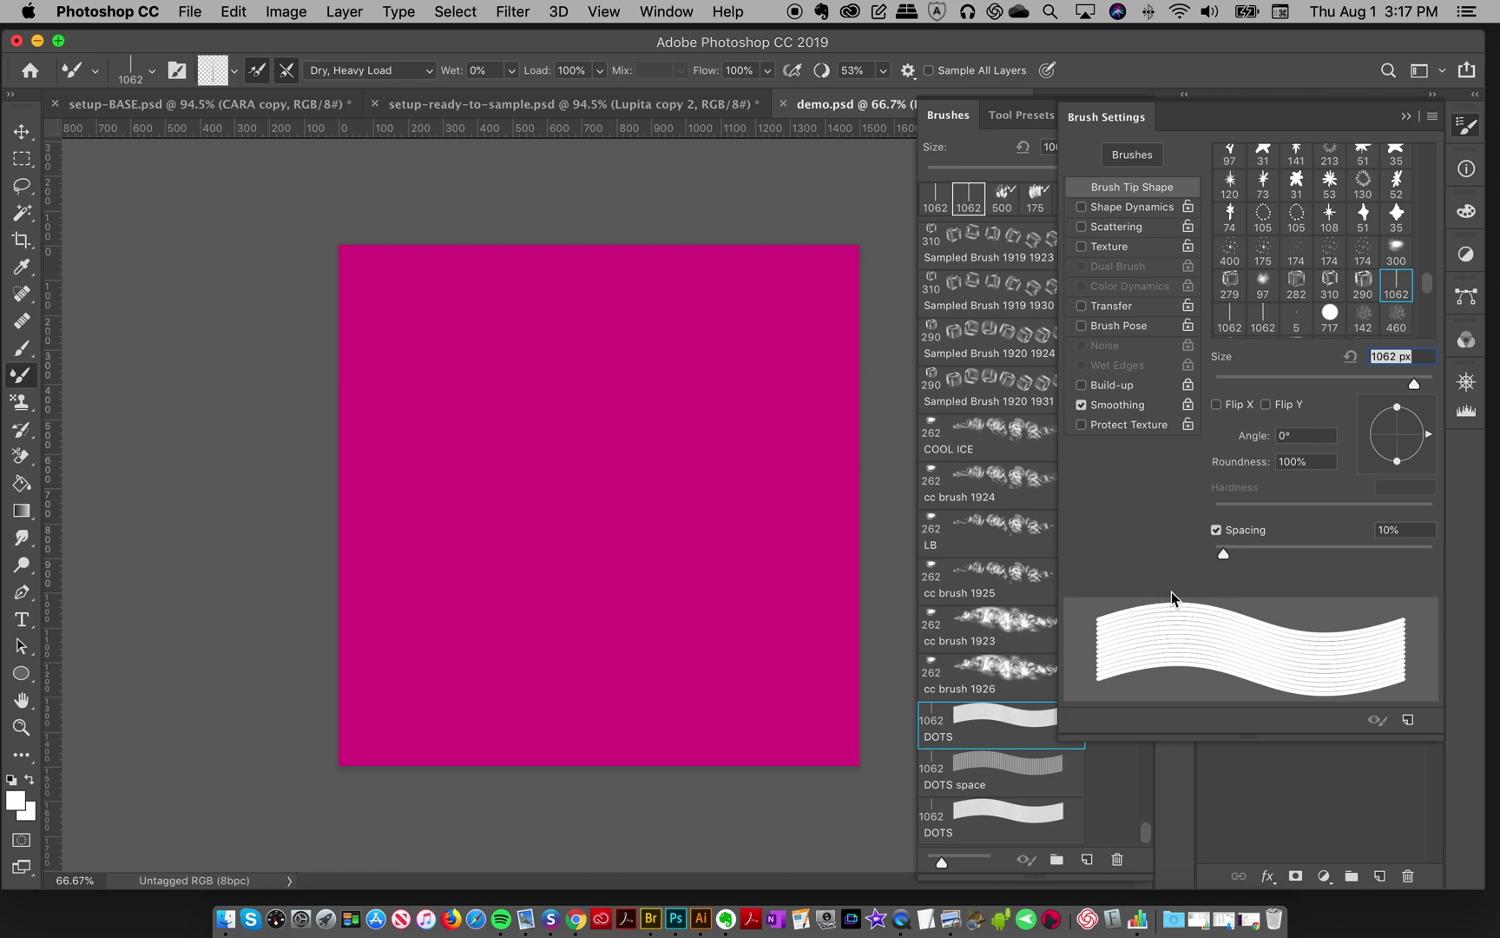
pyautogui.moveTo(1227, 558); pyautogui.dragTo(1351, 563)
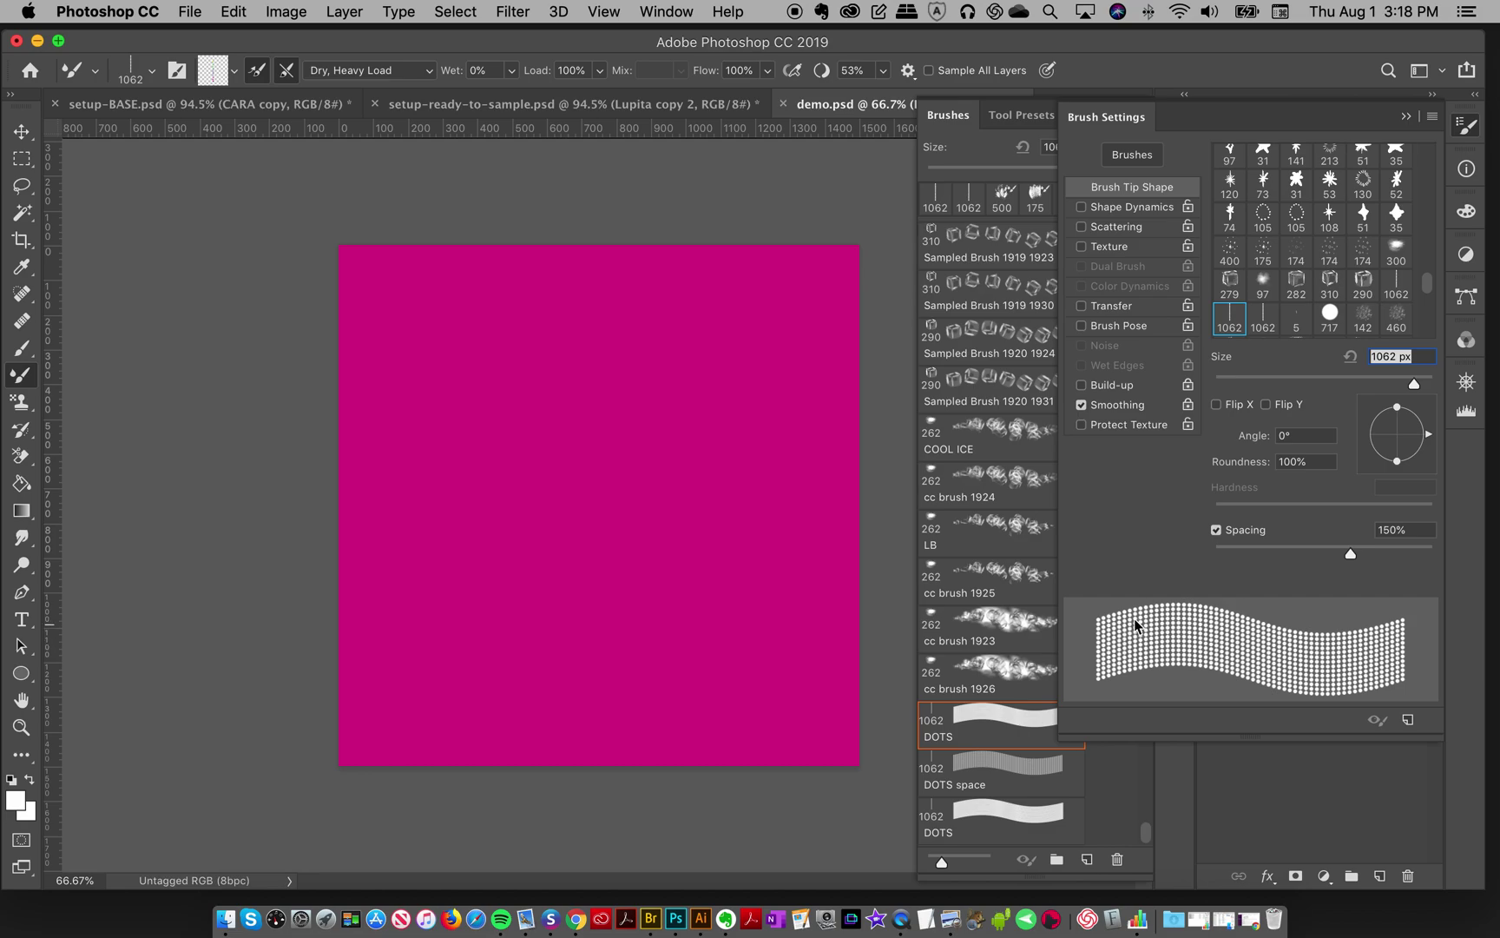
pyautogui.click(1466, 128)
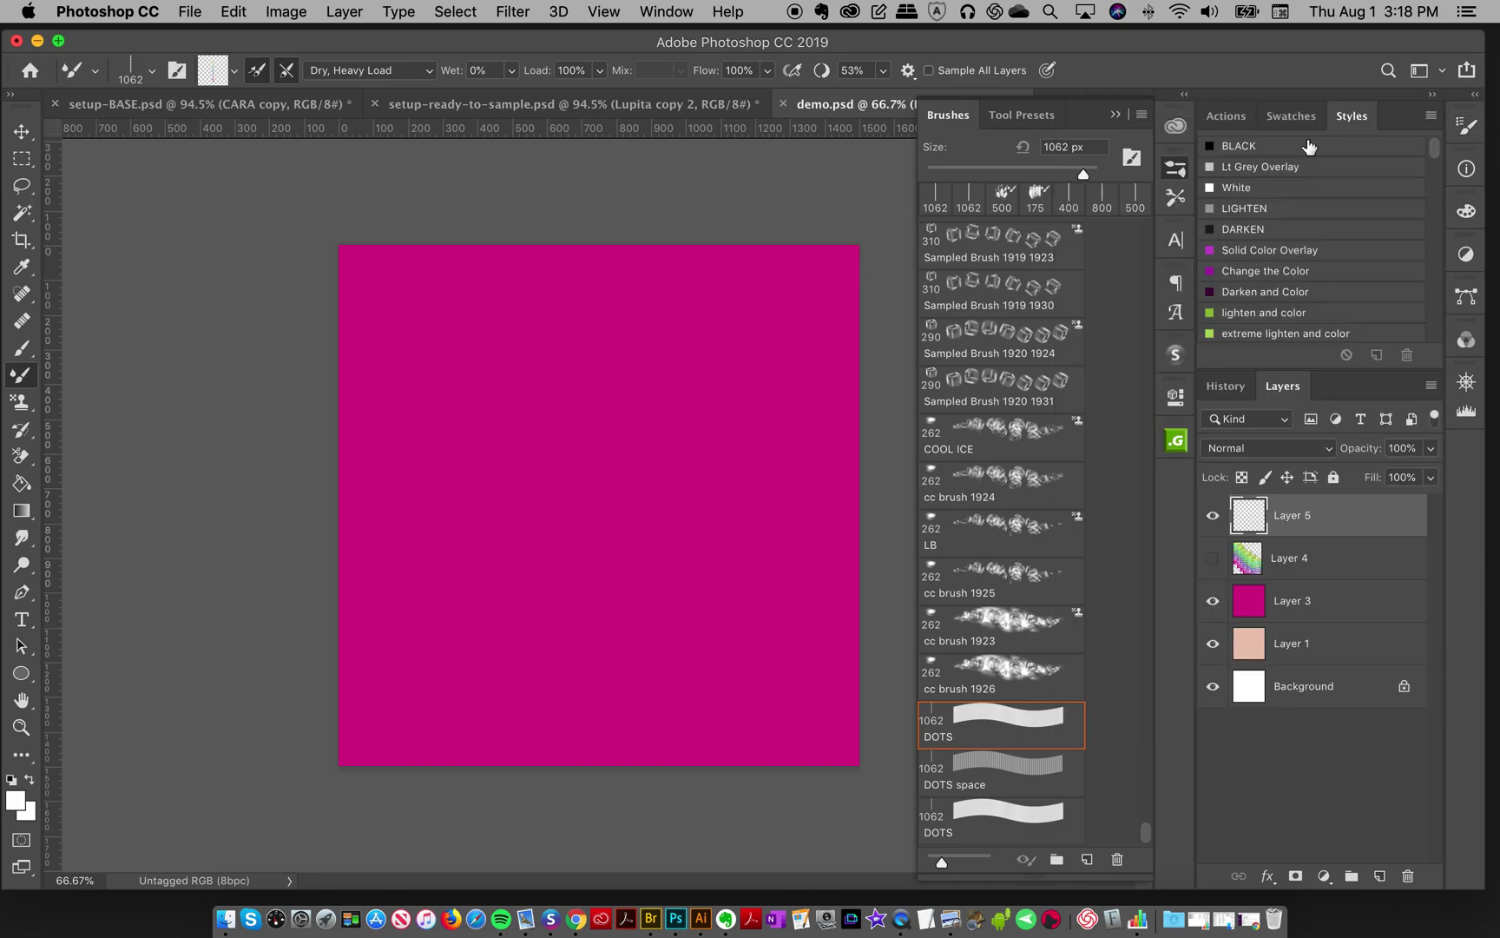
# Step: In setup-ready-to-sample.psd, select the CARA copy 3 dot column
pyautogui.click(471, 106)
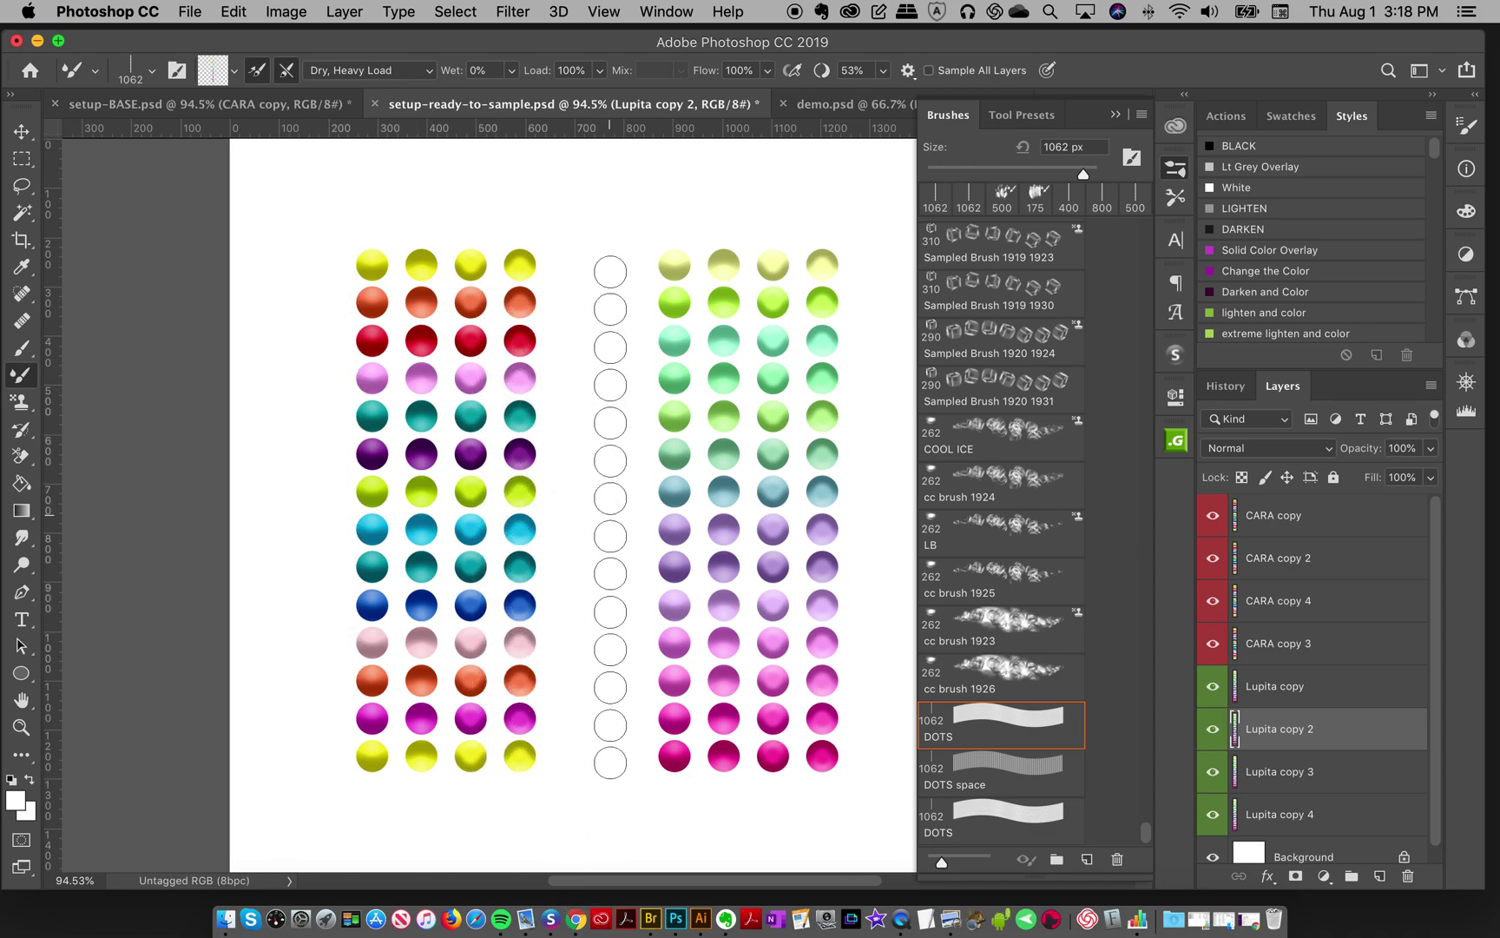
pyautogui.click(24, 132)
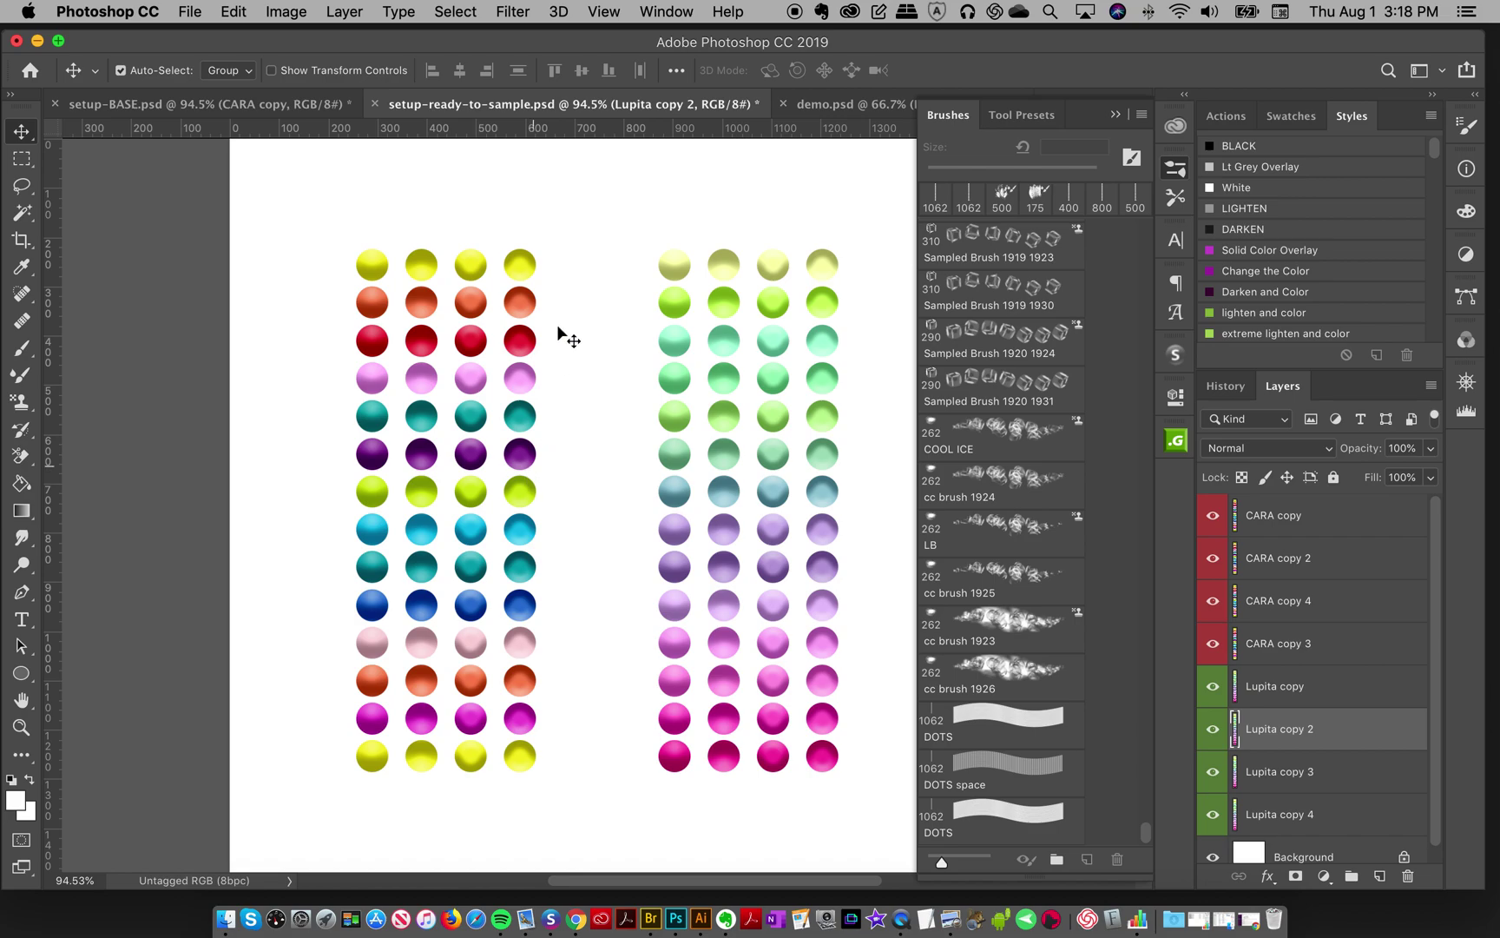
pyautogui.click(526, 276)
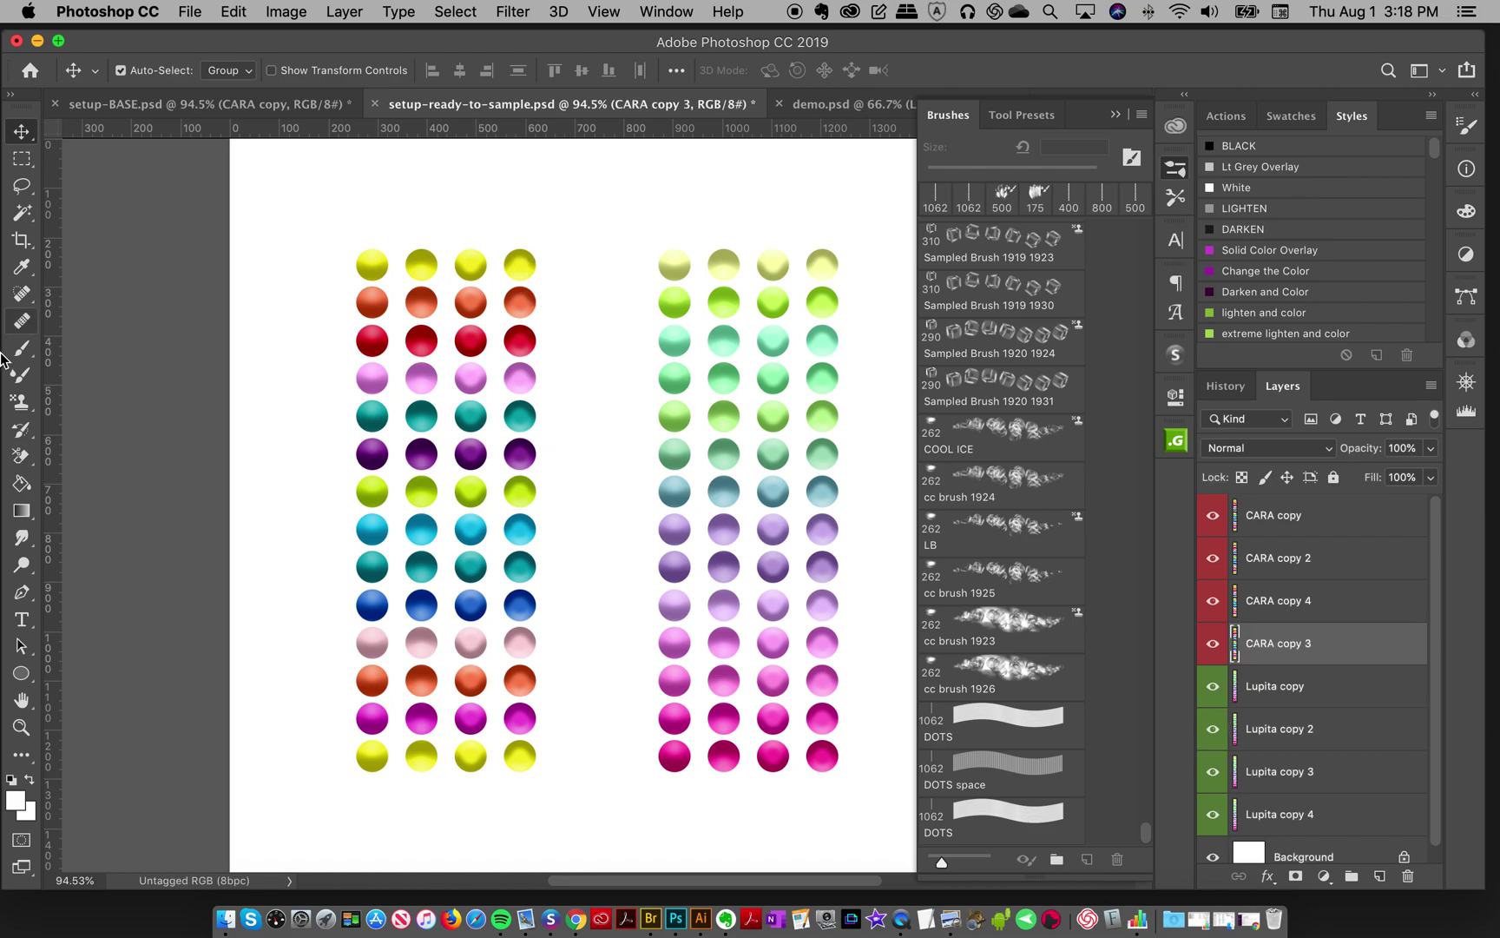
# Step: Align the DOTS space brush with the CARA copy 3 column and sample its colours into the Mixer Brush
pyautogui.click(22, 375)
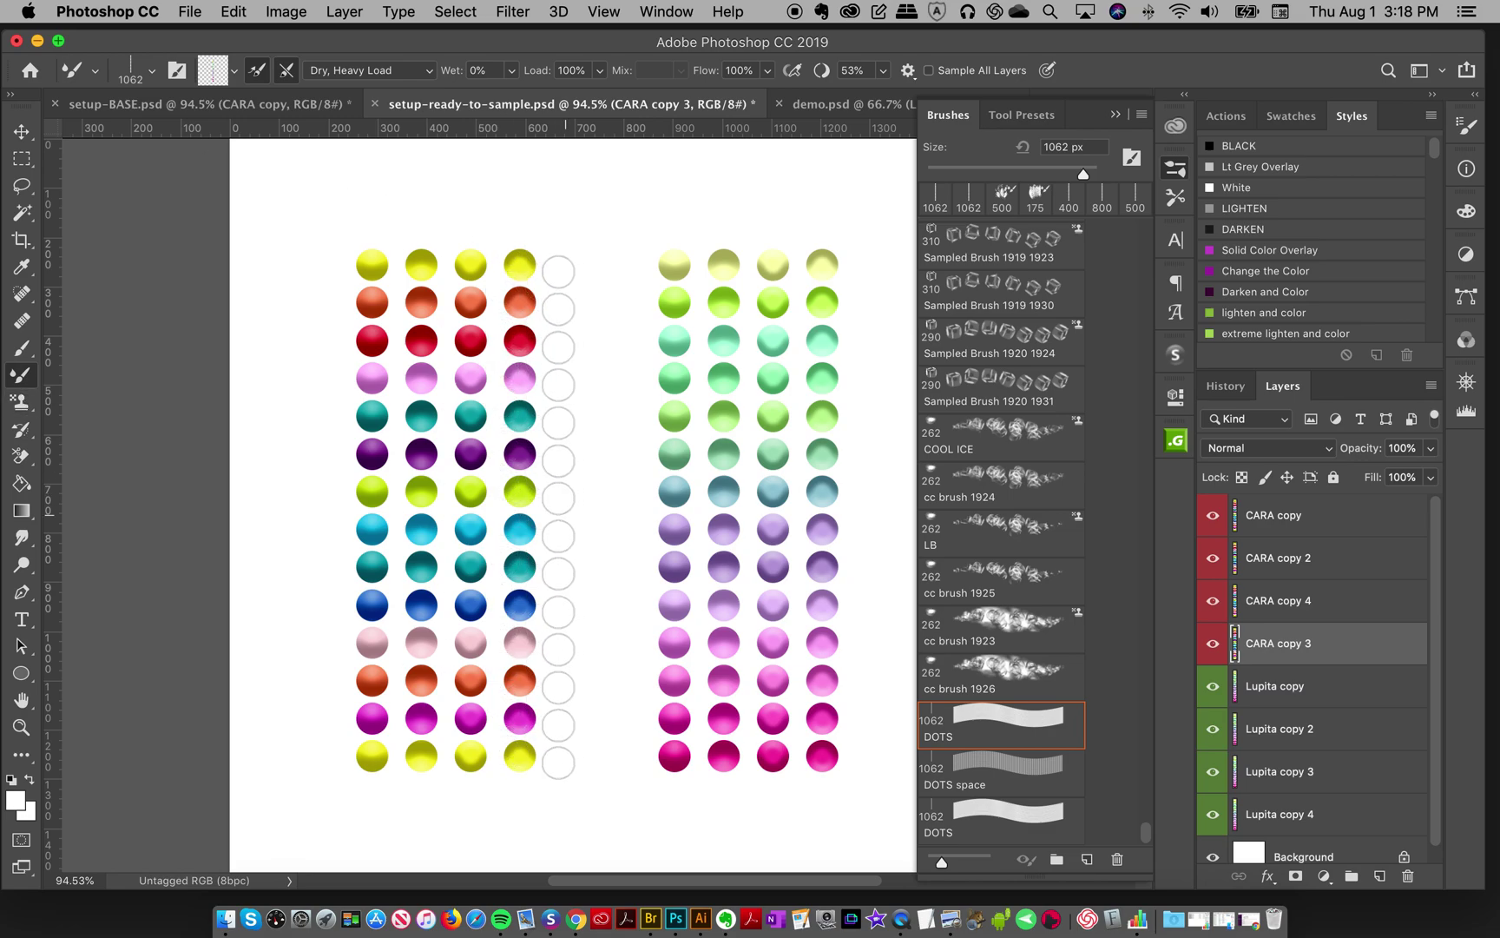
pyautogui.click(1017, 781)
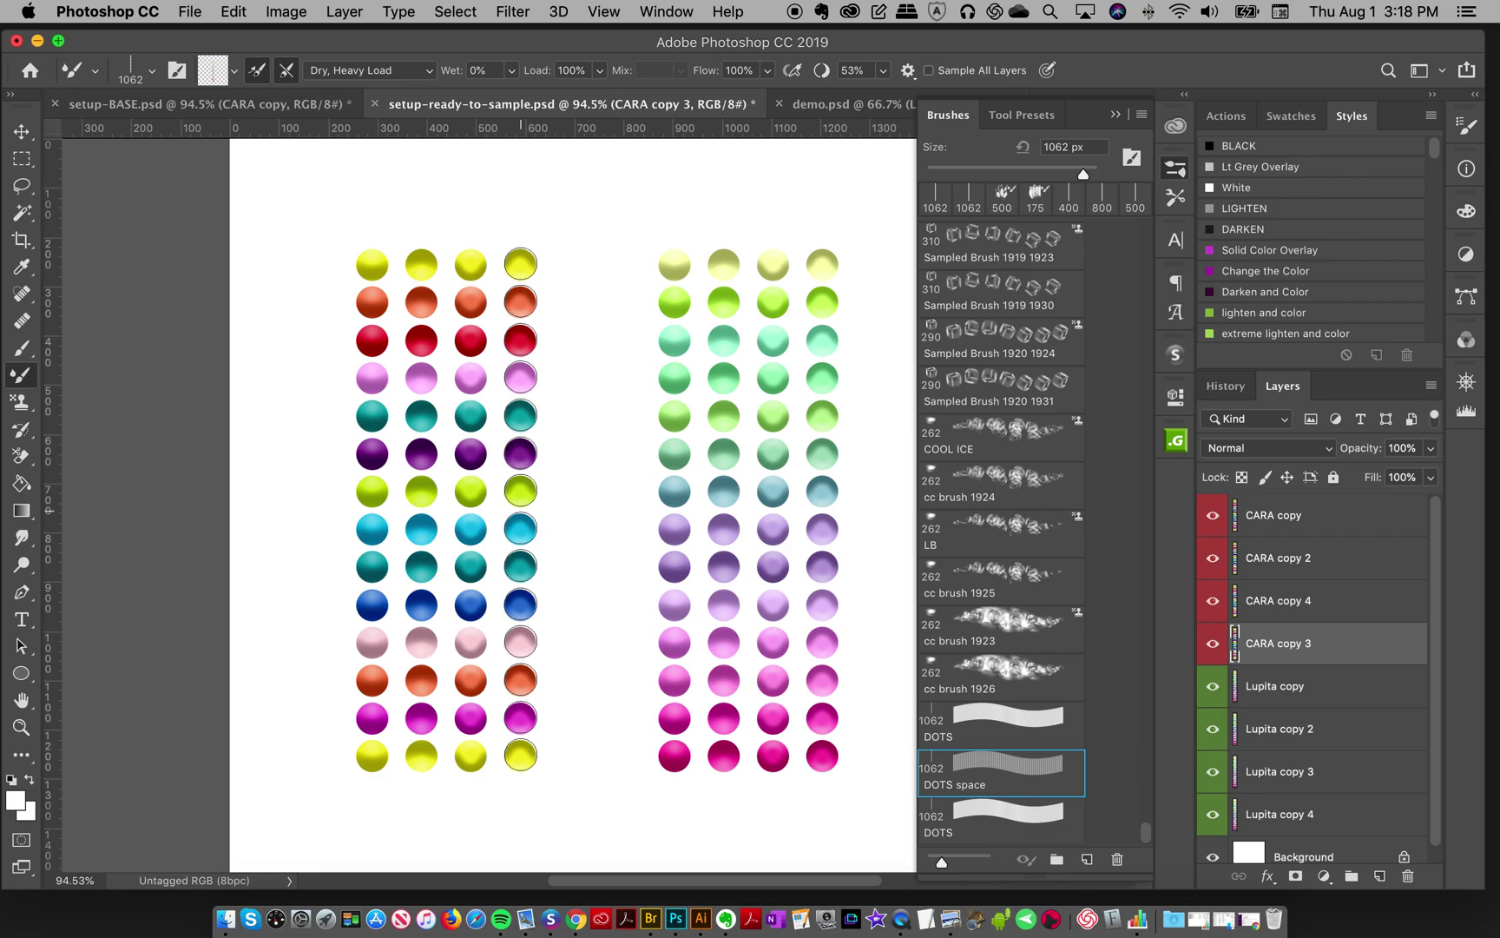
pyautogui.click(520, 513)
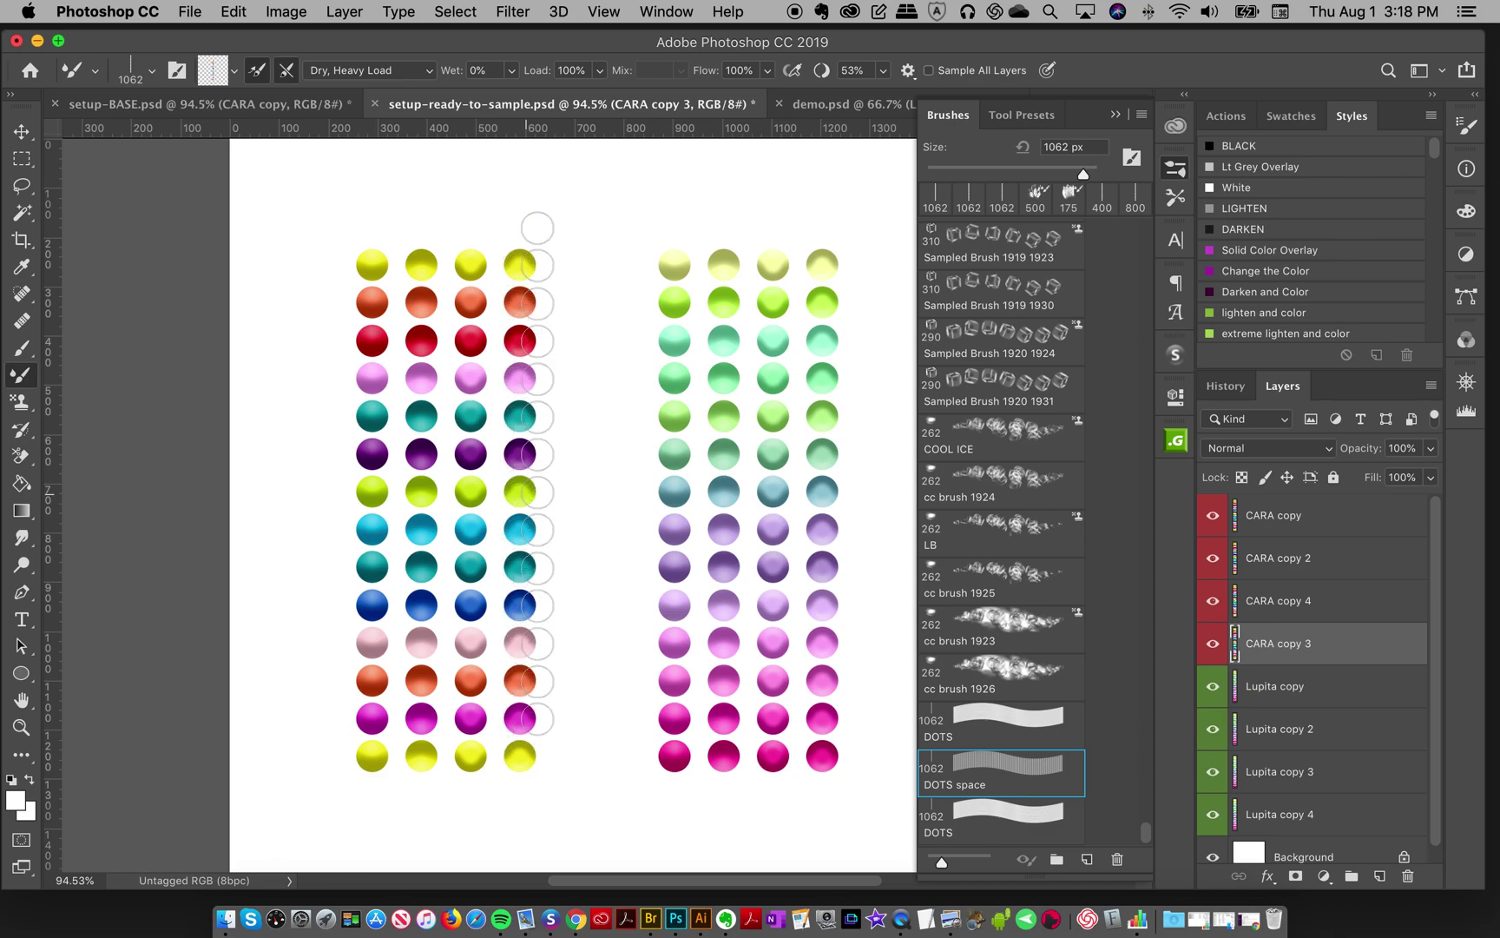
# Step: Switch to demo.psd, close the brush list and reduce the Mixer Brush size to 700 px
pyautogui.click(836, 109)
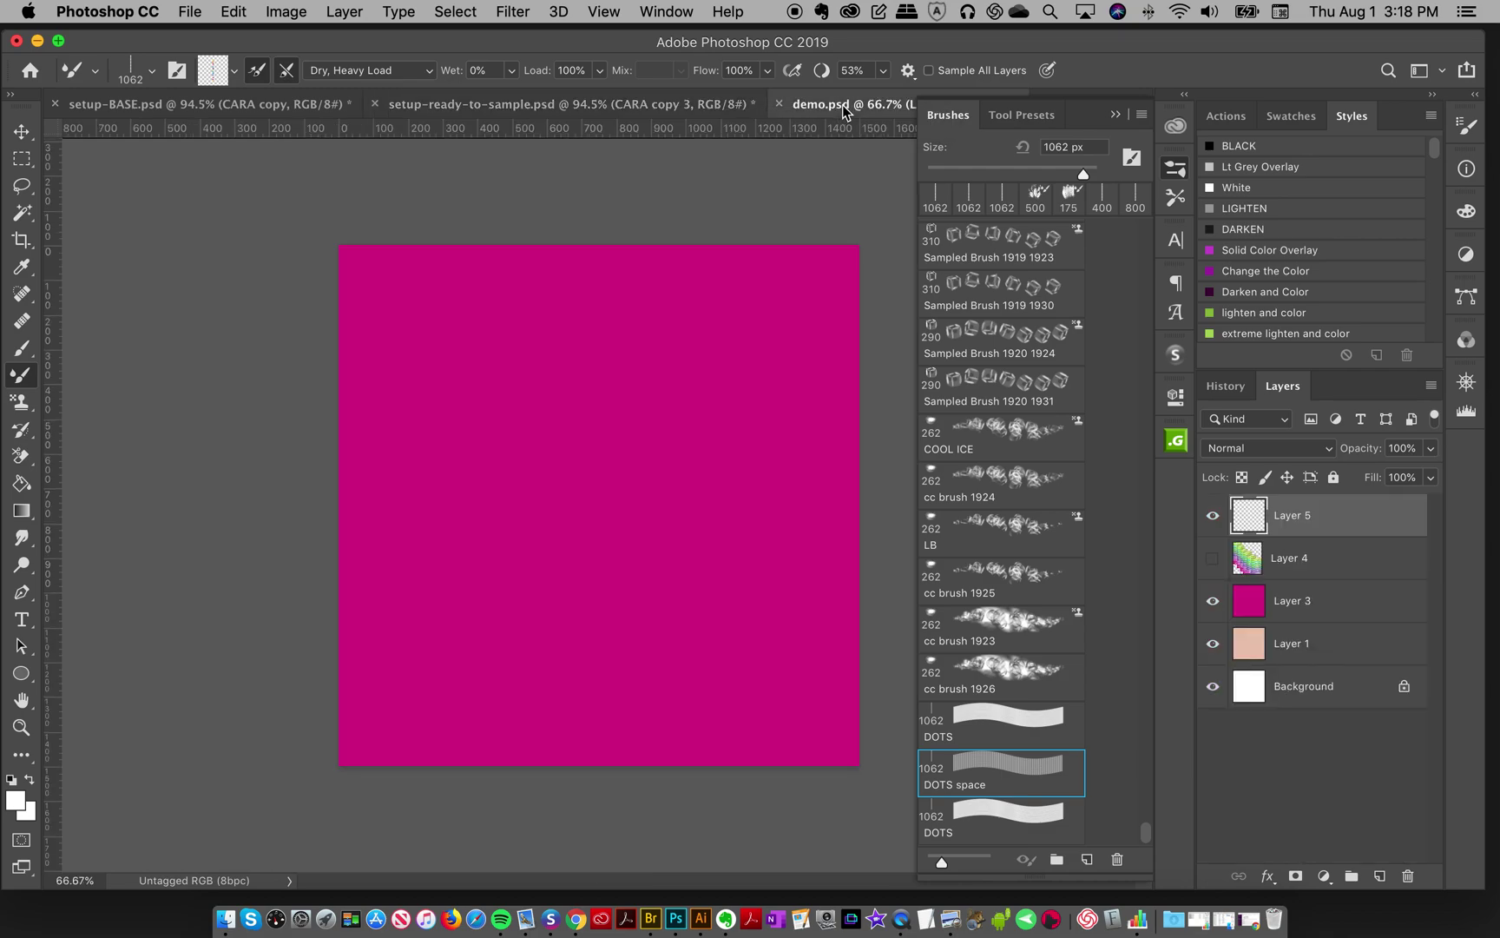
pyautogui.click(1172, 172)
pyautogui.press('[')
pyautogui.press('[')
pyautogui.press('[')
pyautogui.press('[')
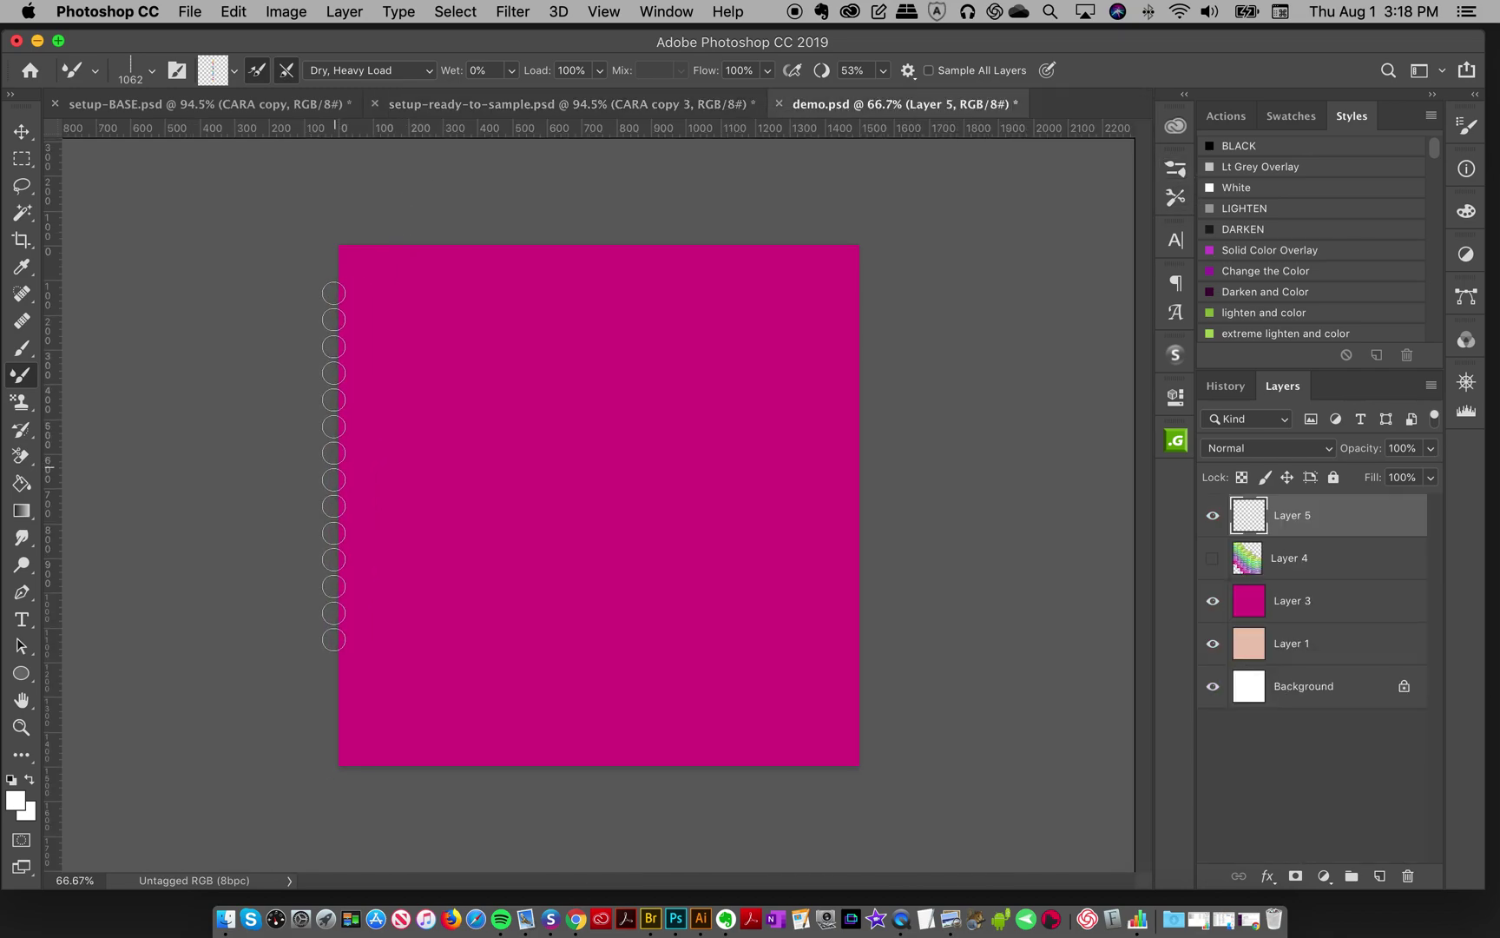
pyautogui.press('[')
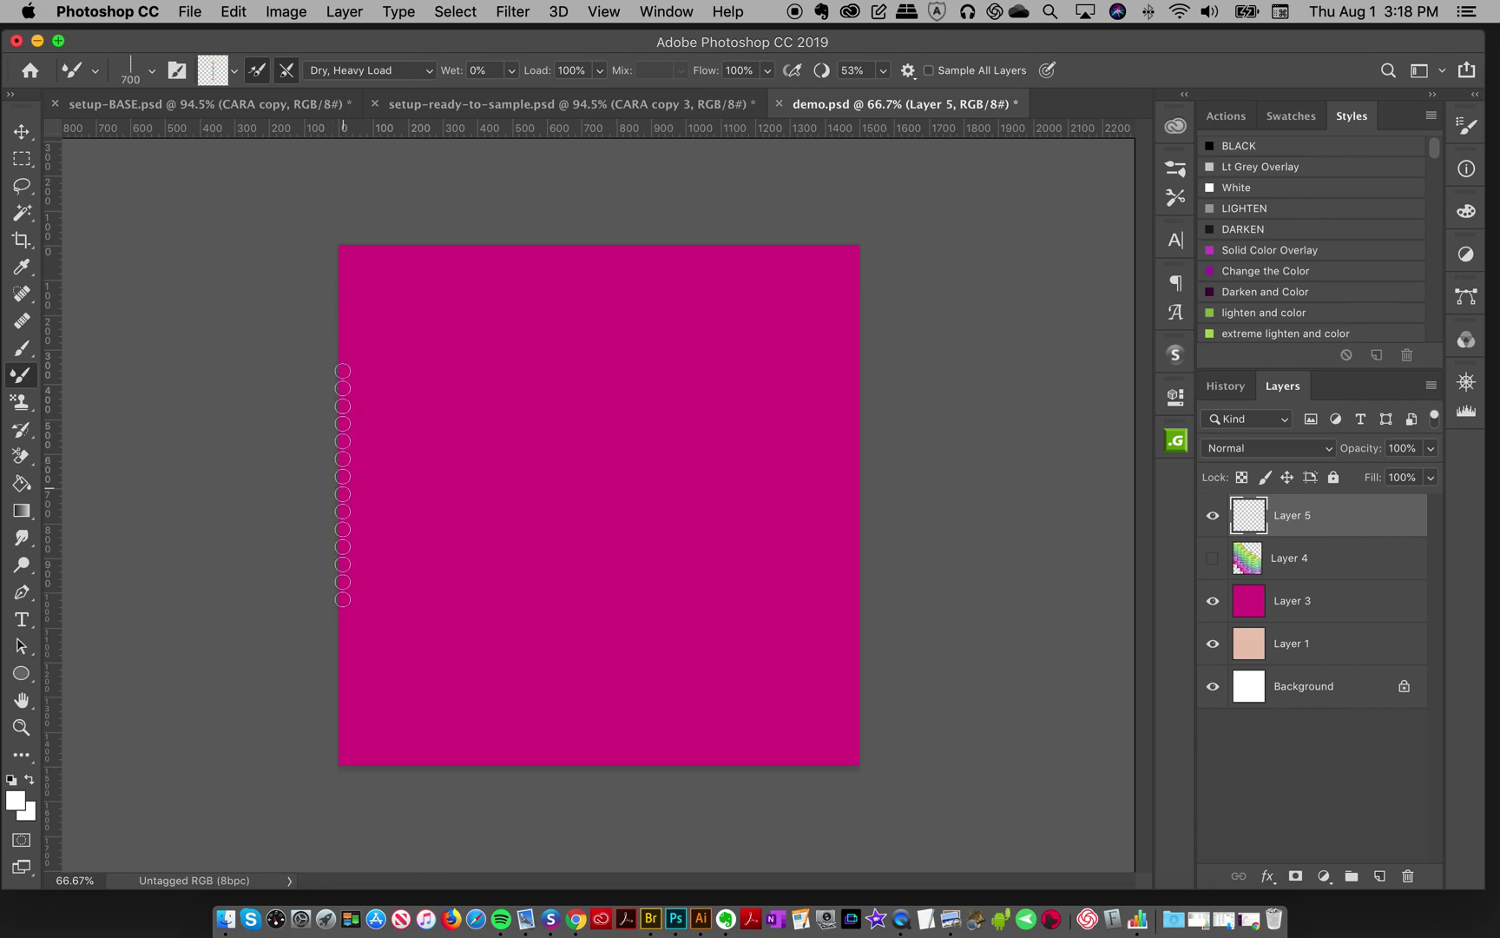
pyautogui.press(']')
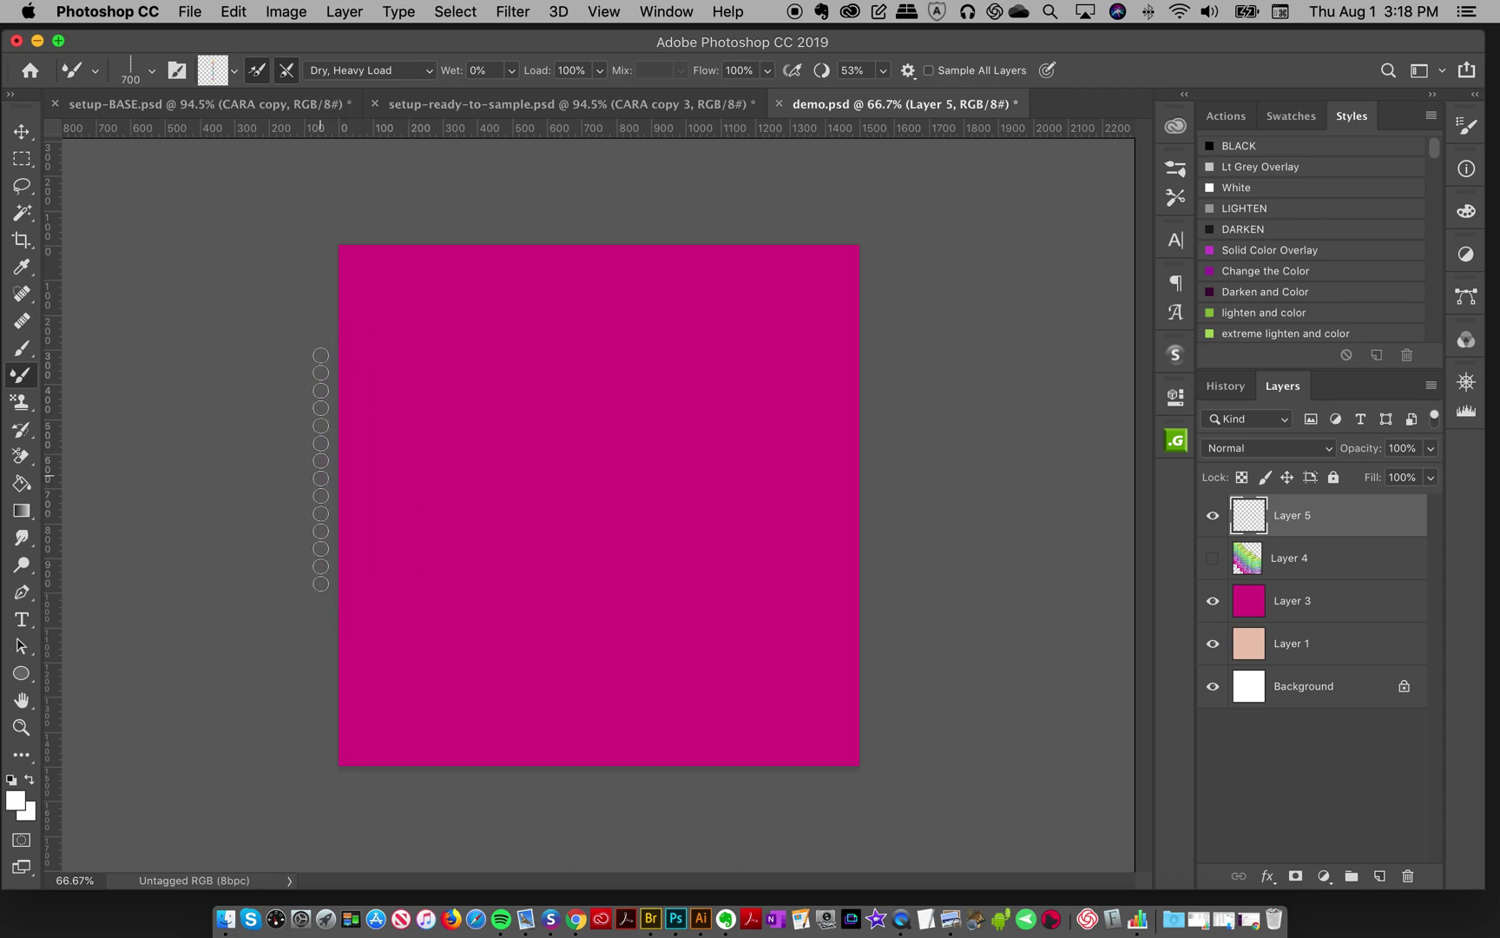
# Step: Try wavy strokes of spaced dots across the magenta canvas with the 700 px brush, undoing each one
pyautogui.moveTo(315, 473)
pyautogui.mouseDown()
pyautogui.moveTo(434, 462)
pyautogui.moveTo(558, 422)
pyautogui.moveTo(649, 536)
pyautogui.moveTo(810, 512)
pyautogui.moveTo(1004, 525)
pyautogui.mouseUp()
pyautogui.press('super+z')
pyautogui.moveTo(313, 484)
pyautogui.mouseDown()
pyautogui.moveTo(420, 439)
pyautogui.moveTo(545, 543)
pyautogui.moveTo(637, 549)
pyautogui.moveTo(788, 456)
pyautogui.moveTo(882, 475)
pyautogui.moveTo(961, 556)
pyautogui.mouseUp()
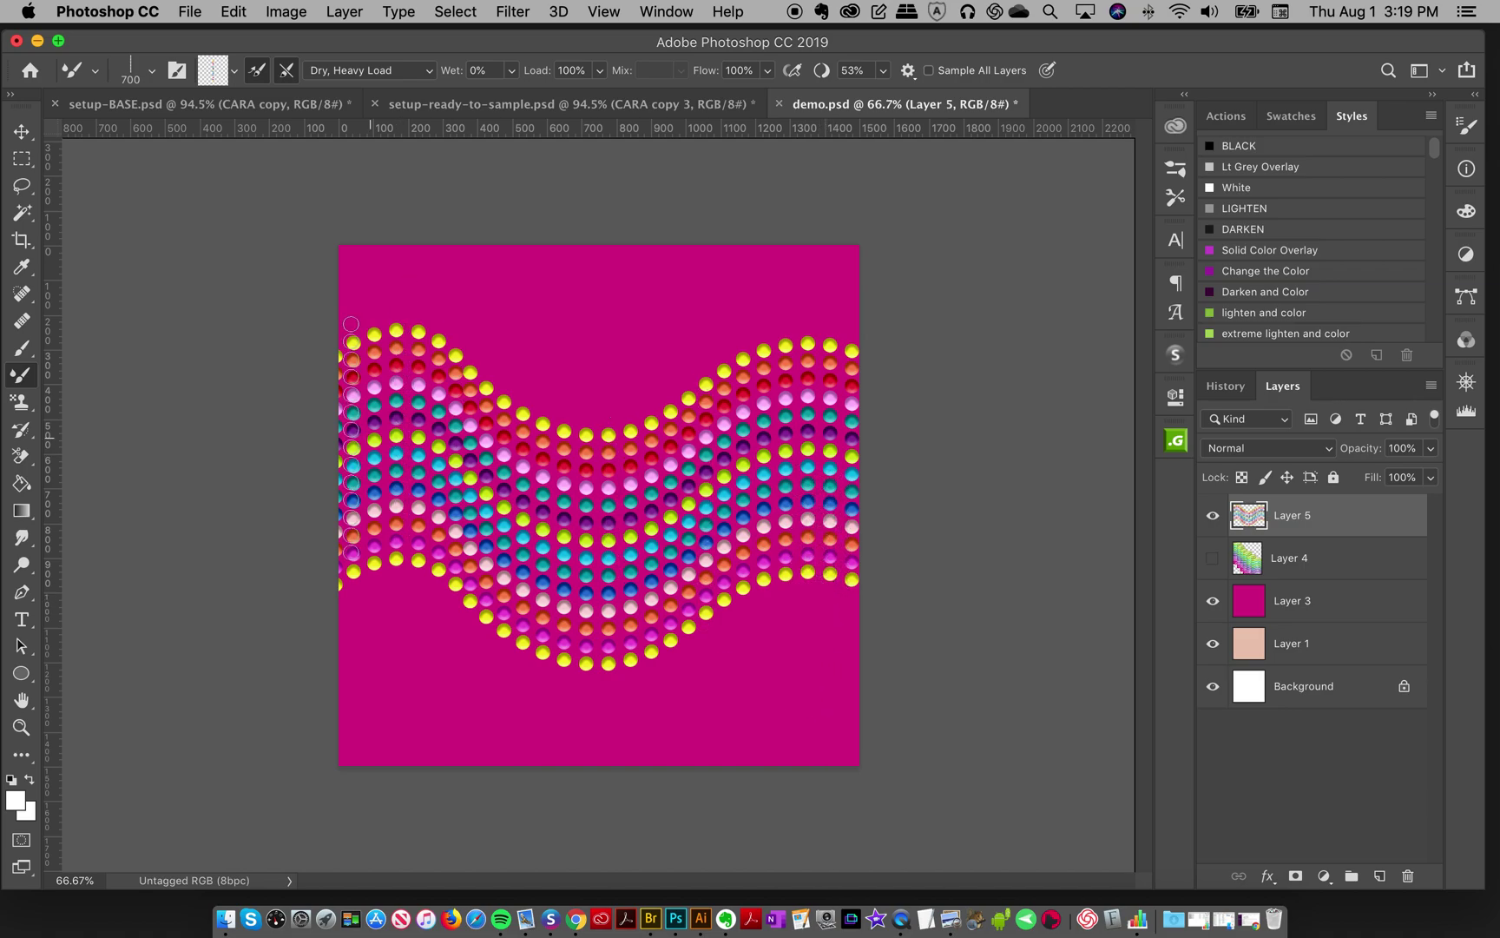
pyautogui.press('super+z')
# Step: Reduce the brush to 600 px and test wavy dot strokes across the canvas, undoing each one
pyautogui.press('[')
pyautogui.moveTo(334, 430)
pyautogui.mouseDown()
pyautogui.moveTo(385, 406)
pyautogui.moveTo(441, 437)
pyautogui.moveTo(477, 502)
pyautogui.moveTo(561, 545)
pyautogui.moveTo(651, 537)
pyautogui.mouseUp()
pyautogui.press('super+z')
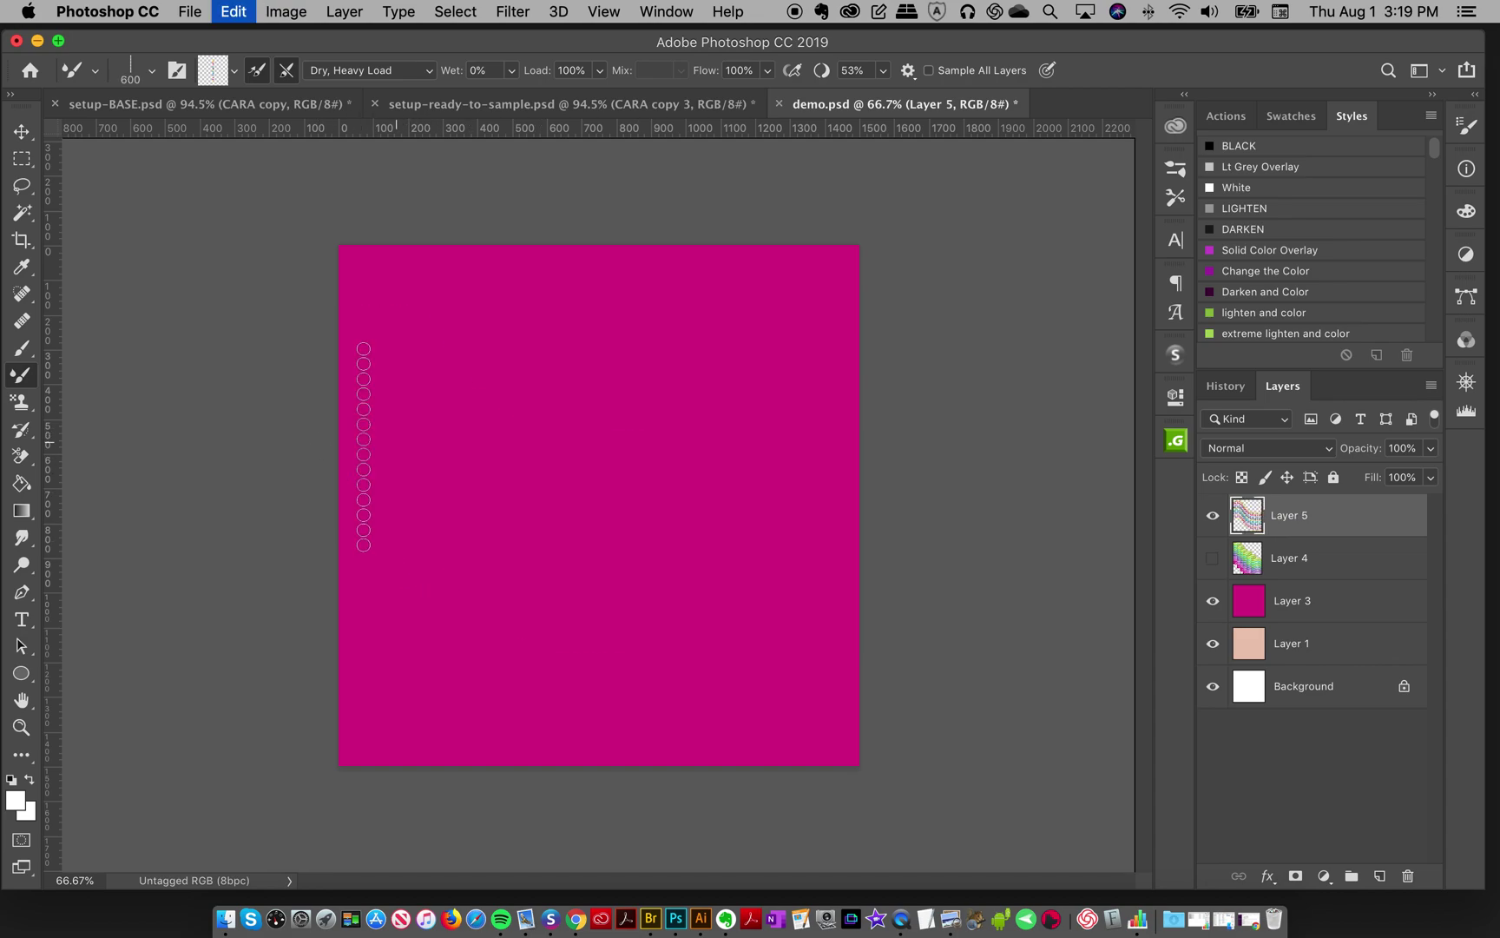
pyautogui.moveTo(317, 453)
pyautogui.mouseDown()
pyautogui.moveTo(393, 430)
pyautogui.moveTo(484, 463)
pyautogui.moveTo(546, 523)
pyautogui.moveTo(643, 551)
pyautogui.moveTo(828, 475)
pyautogui.moveTo(940, 481)
pyautogui.moveTo(981, 502)
pyautogui.mouseUp()
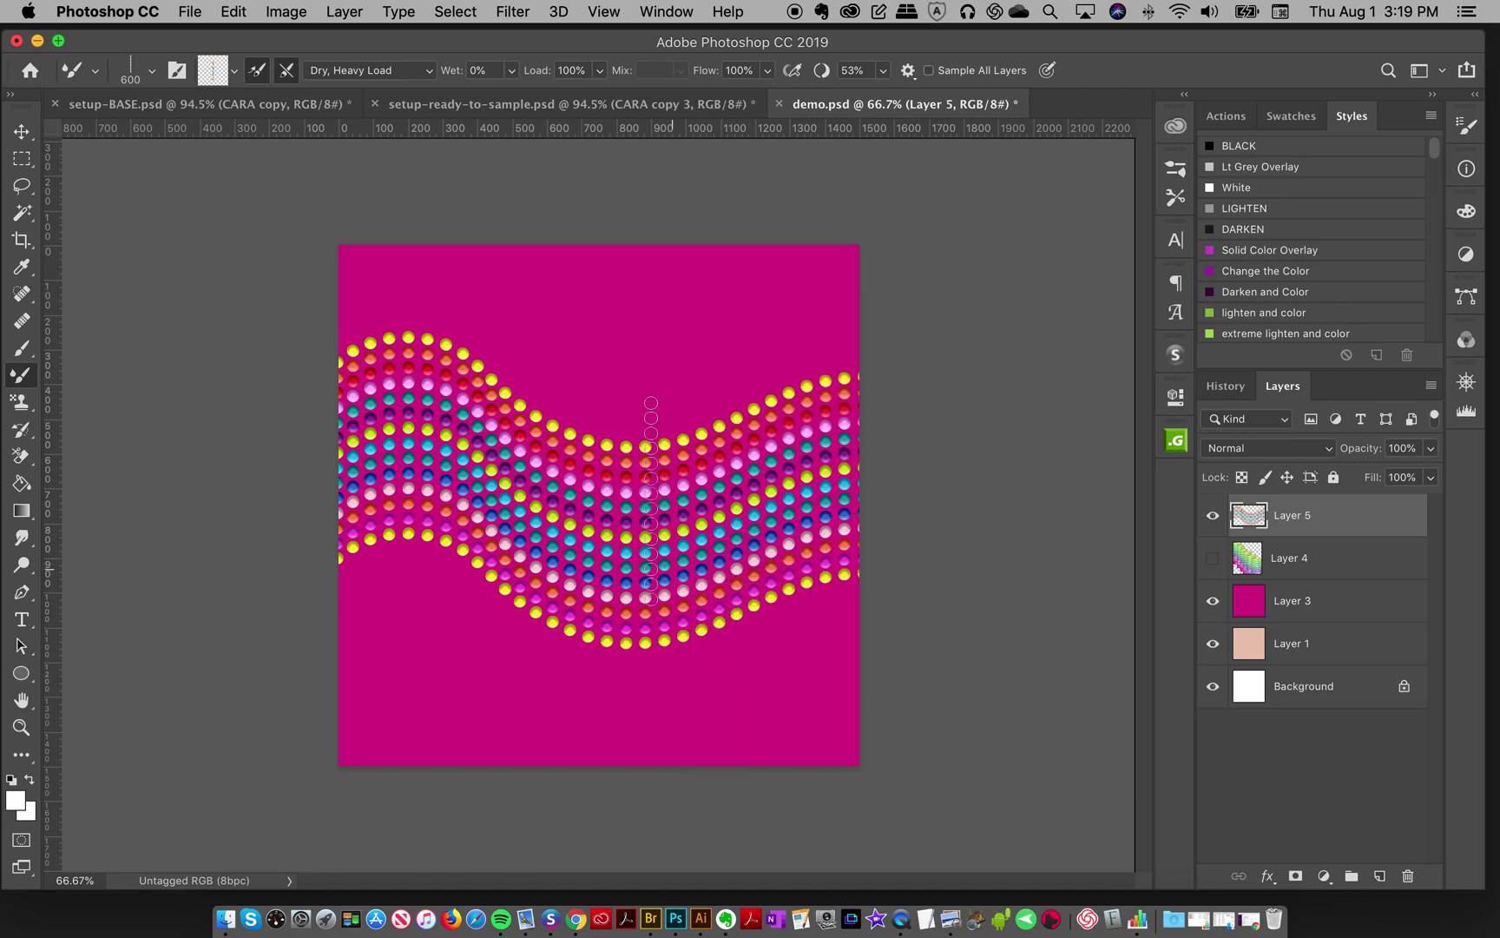
pyautogui.press('super+z')
# Step: Try two wavy bands of dots, one along the lower part of the canvas and one above it, and undo both
pyautogui.moveTo(316, 648)
pyautogui.mouseDown()
pyautogui.moveTo(376, 587)
pyautogui.moveTo(459, 591)
pyautogui.moveTo(594, 681)
pyautogui.moveTo(694, 704)
pyautogui.moveTo(891, 635)
pyautogui.mouseUp()
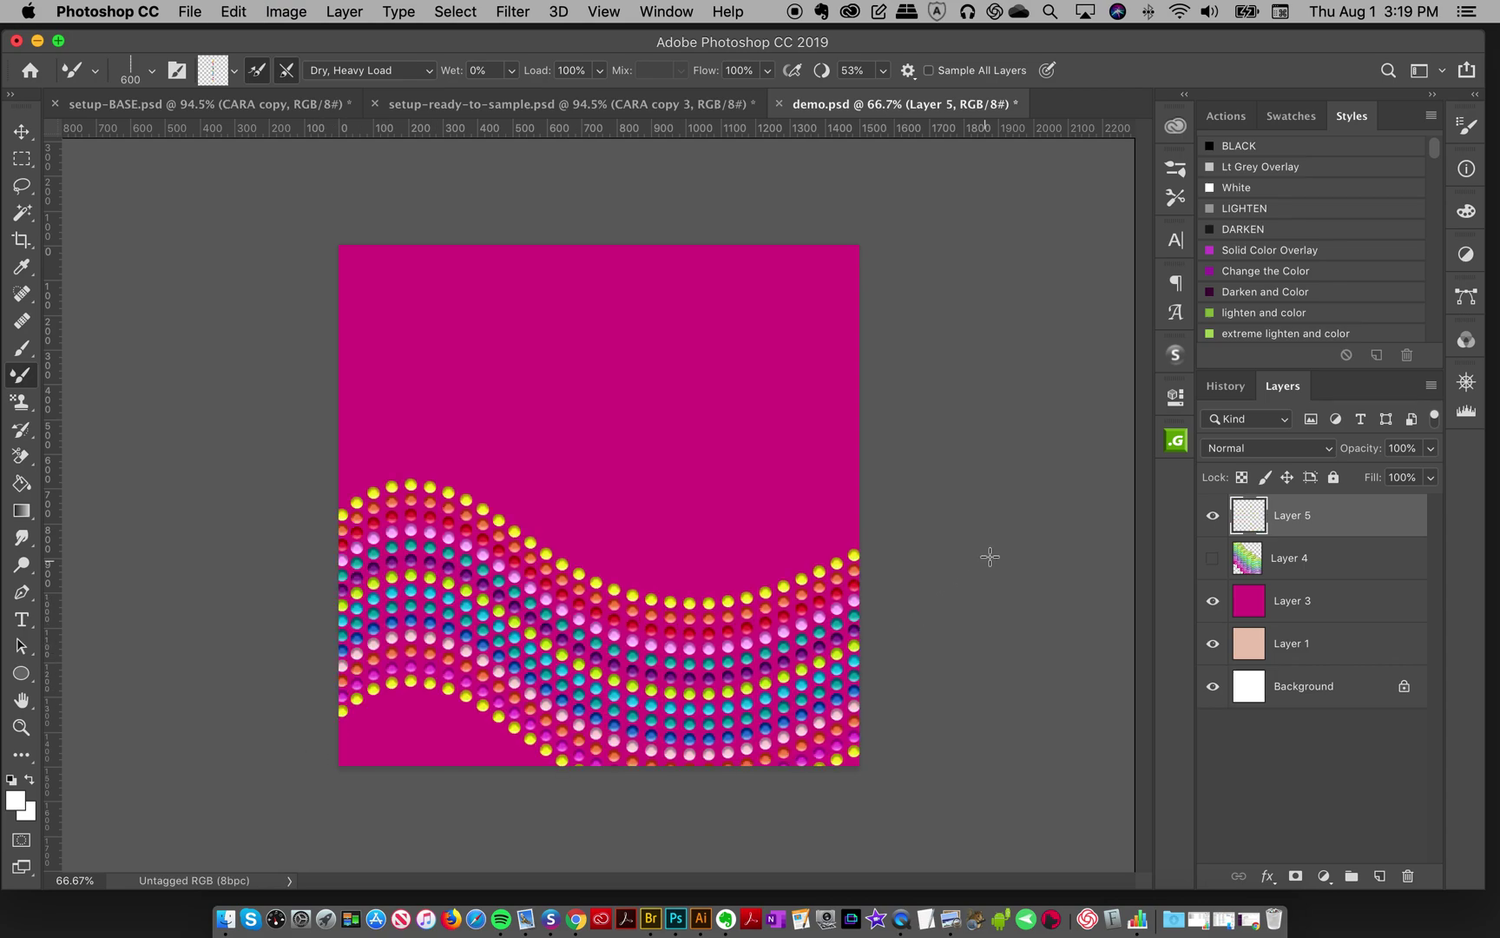
pyautogui.moveTo(321, 403)
pyautogui.mouseDown()
pyautogui.moveTo(424, 370)
pyautogui.moveTo(481, 377)
pyautogui.moveTo(635, 459)
pyautogui.moveTo(755, 473)
pyautogui.moveTo(889, 434)
pyautogui.moveTo(938, 382)
pyautogui.mouseUp()
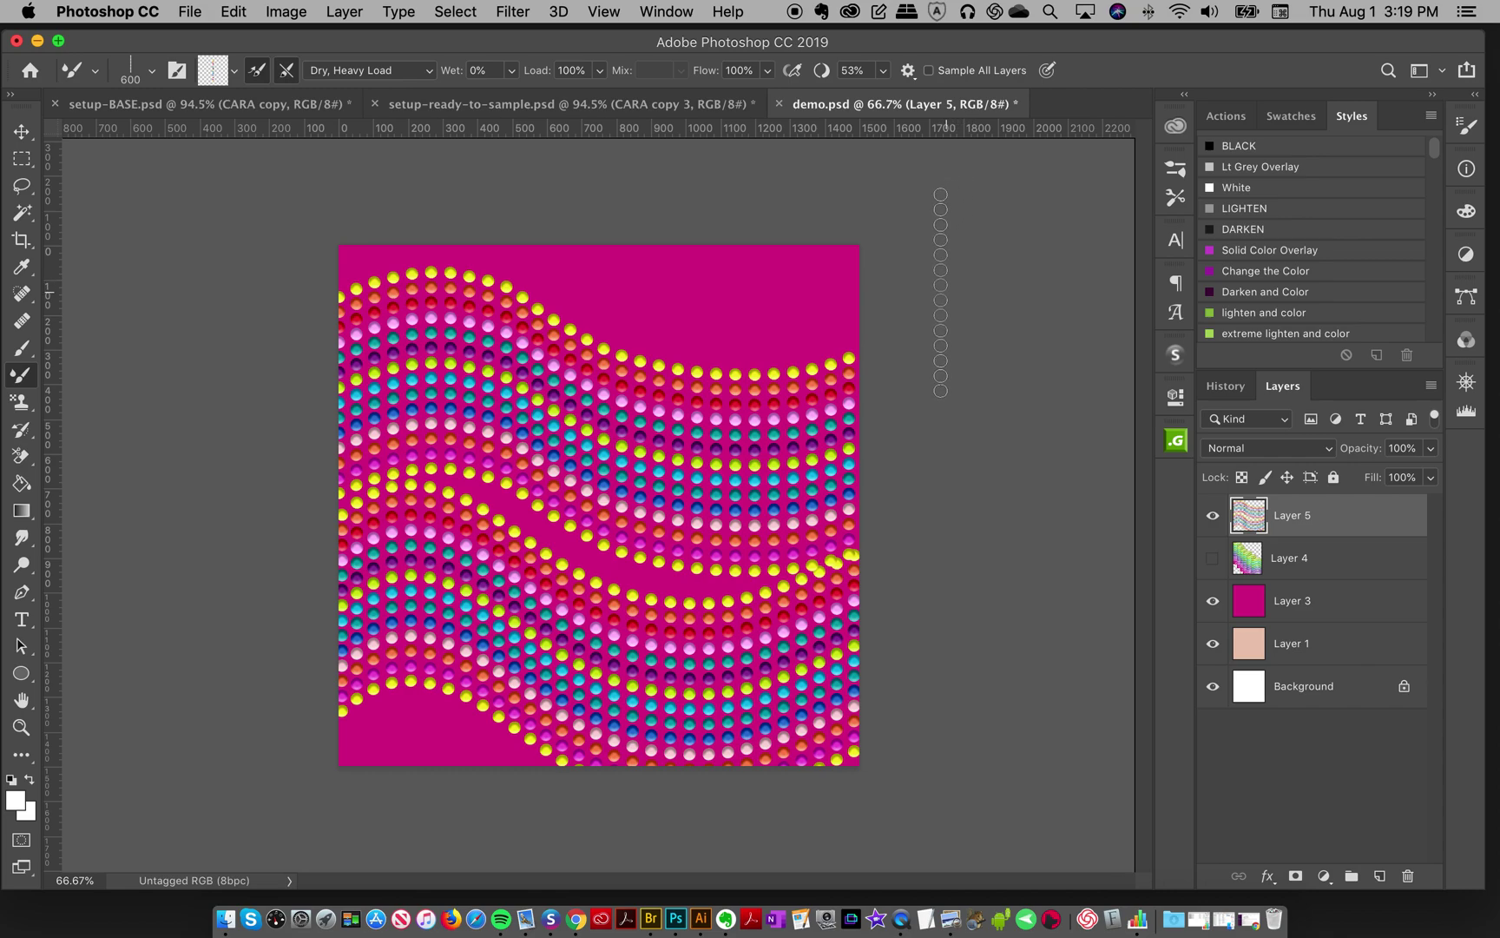
pyautogui.press('super+z')
pyautogui.press('super+z')
# Step: Paint one wavy band of spaced dots across the middle of Layer 5 and apply the 1 Shadow Linear Burn style
pyautogui.moveTo(330, 469)
pyautogui.mouseDown()
pyautogui.moveTo(435, 453)
pyautogui.moveTo(567, 565)
pyautogui.moveTo(773, 543)
pyautogui.moveTo(957, 452)
pyautogui.mouseUp()
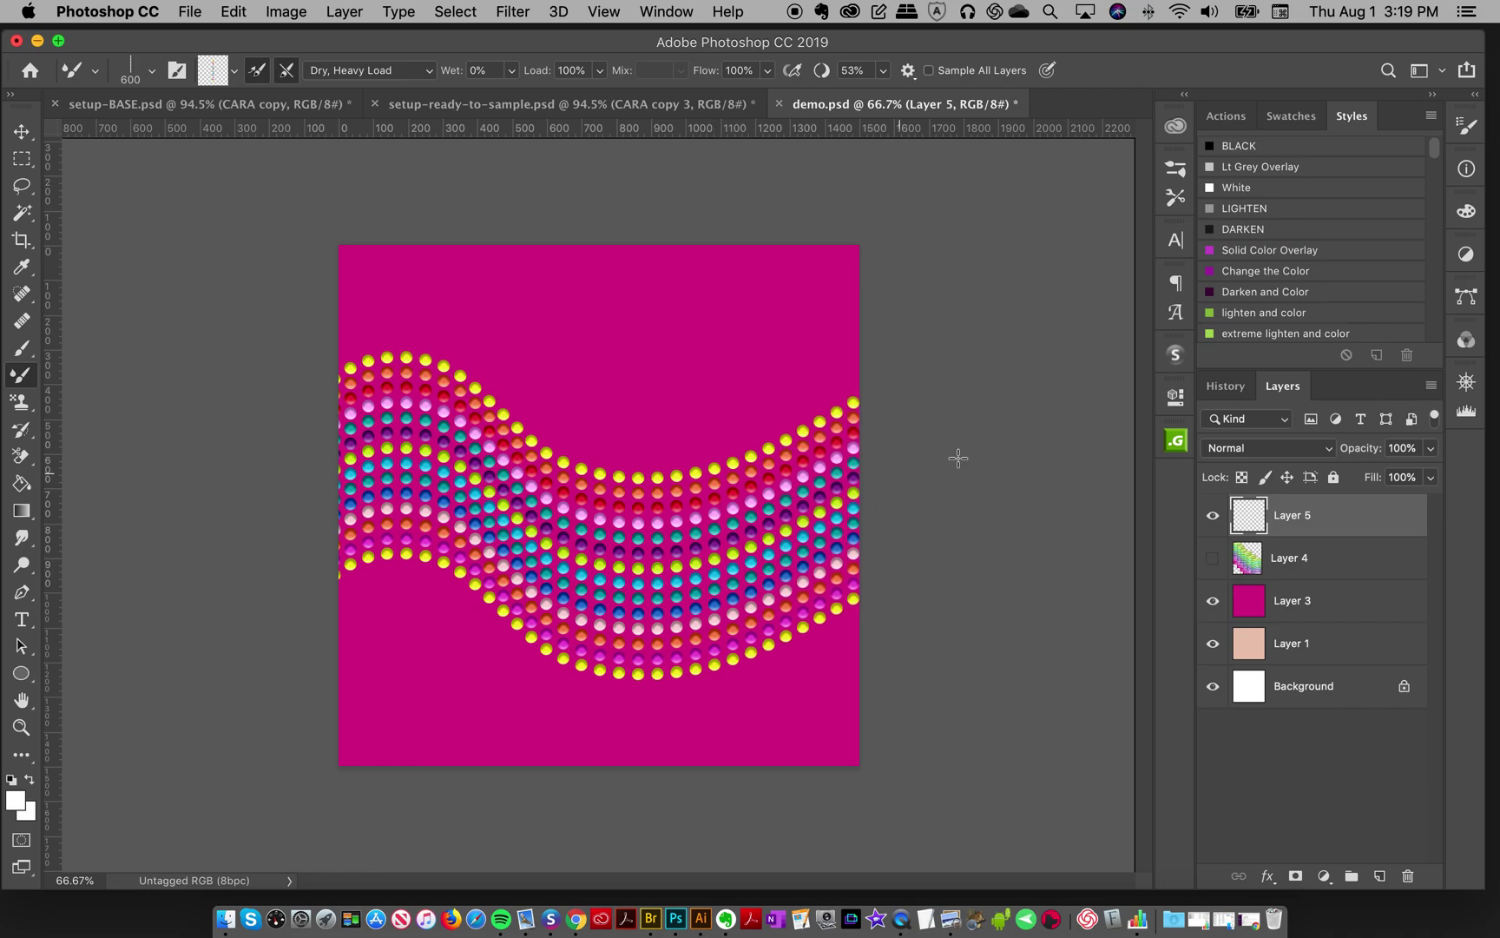
pyautogui.click(22, 131)
pyautogui.moveTo(1433, 151)
pyautogui.mouseDown()
pyautogui.moveTo(1429, 219)
pyautogui.moveTo(1386, 316)
pyautogui.moveTo(1399, 292)
pyautogui.moveTo(1390, 315)
pyautogui.moveTo(1391, 303)
pyautogui.mouseUp()
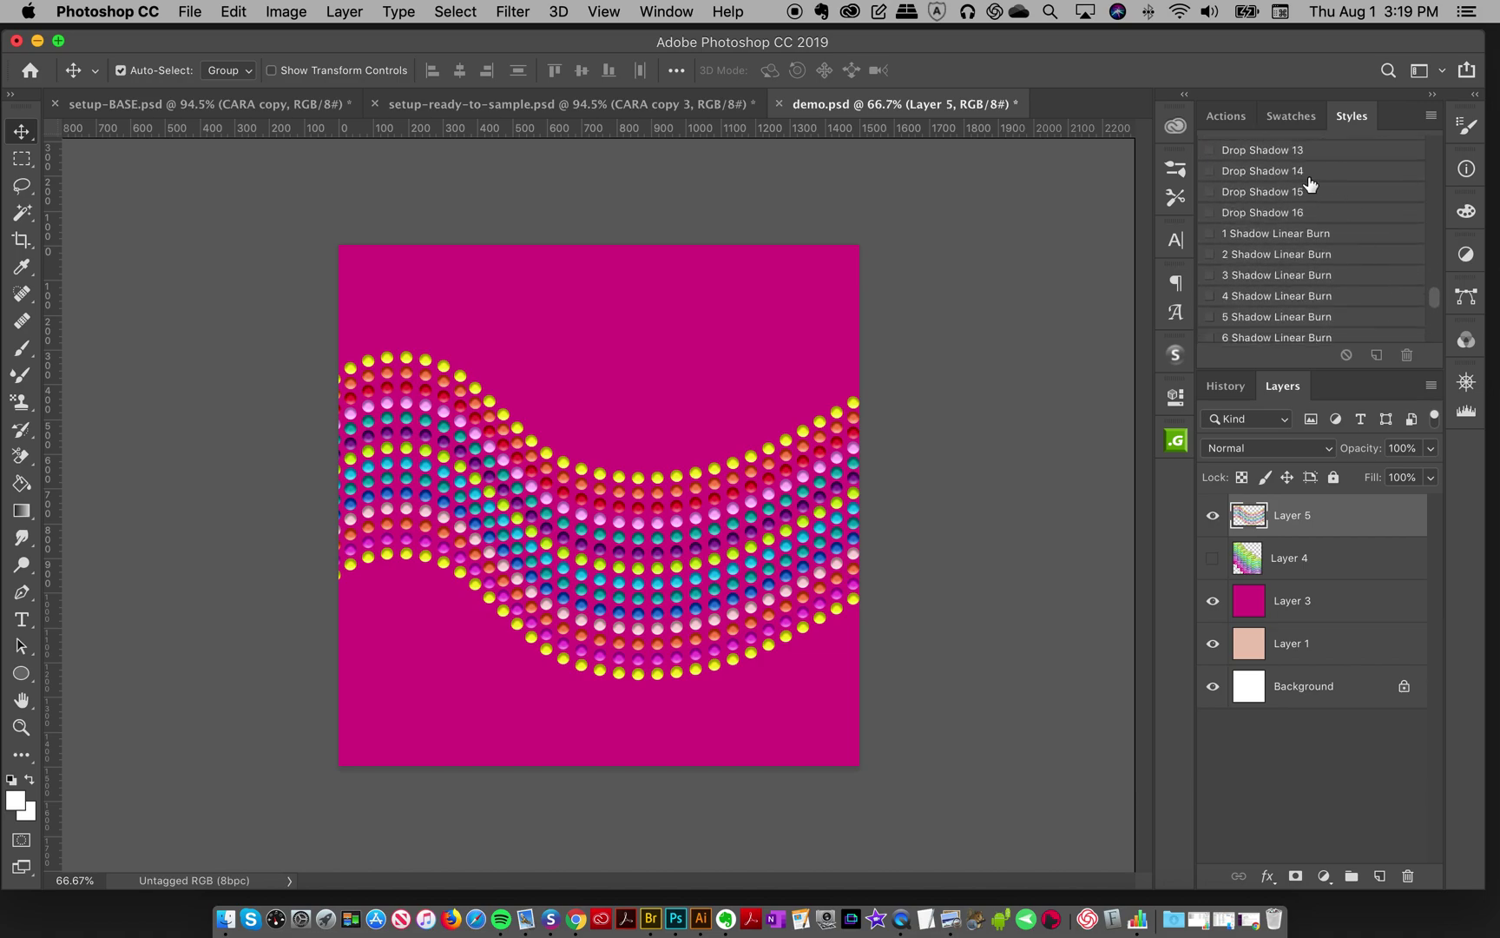
pyautogui.click(1288, 234)
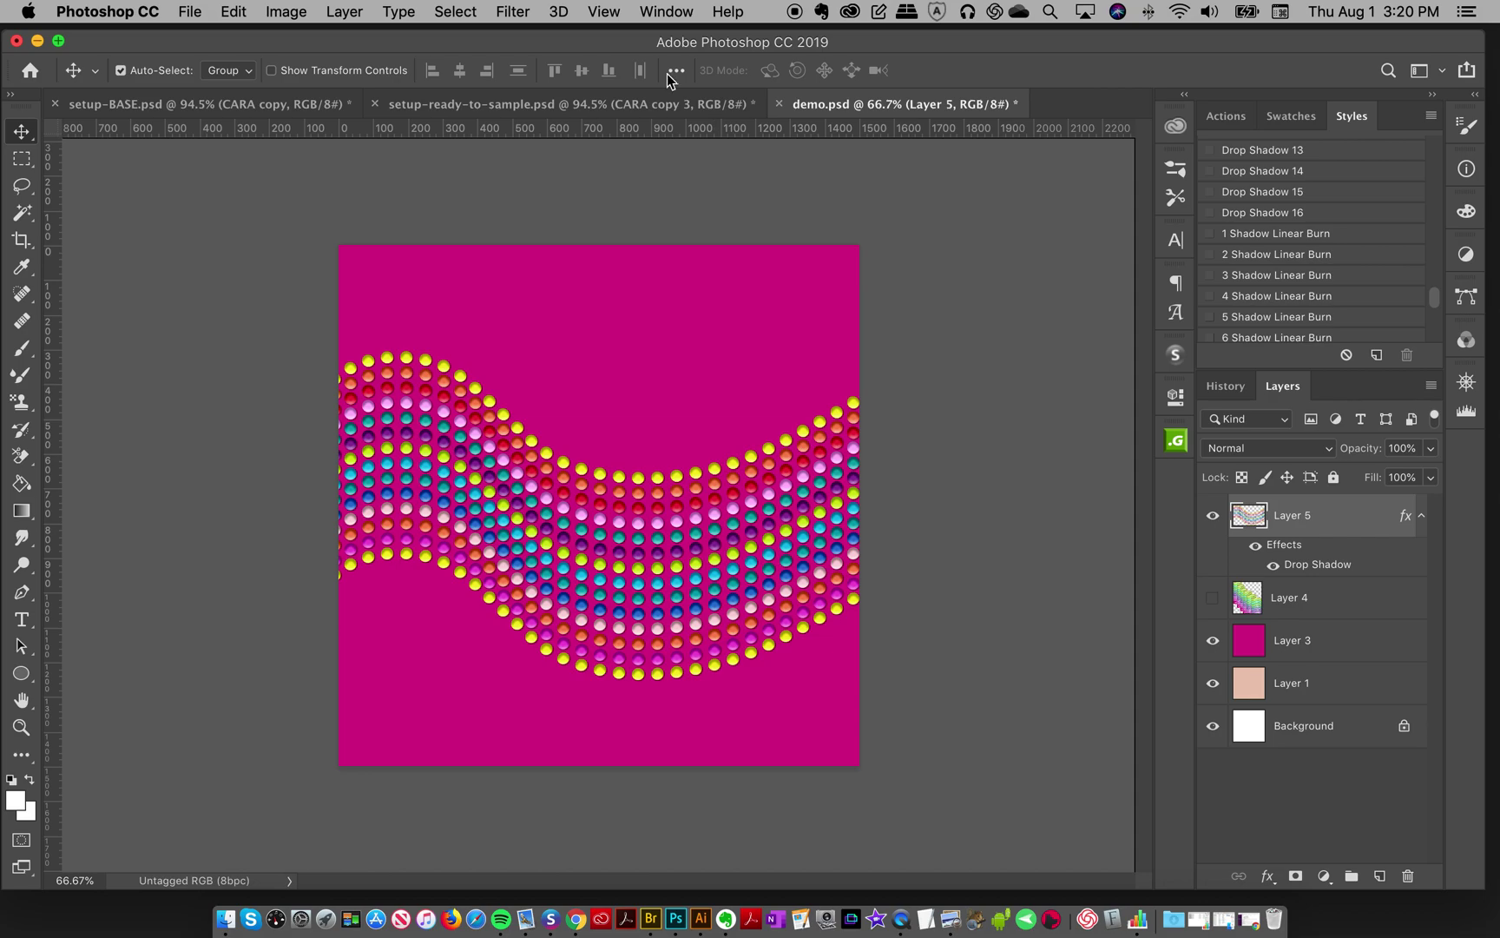
# Step: Review the dot columns in setup-BASE.psd and setup-ready-to-sample.psd and the saved DOTS brushes, then return to demo.psd
pyautogui.click(261, 104)
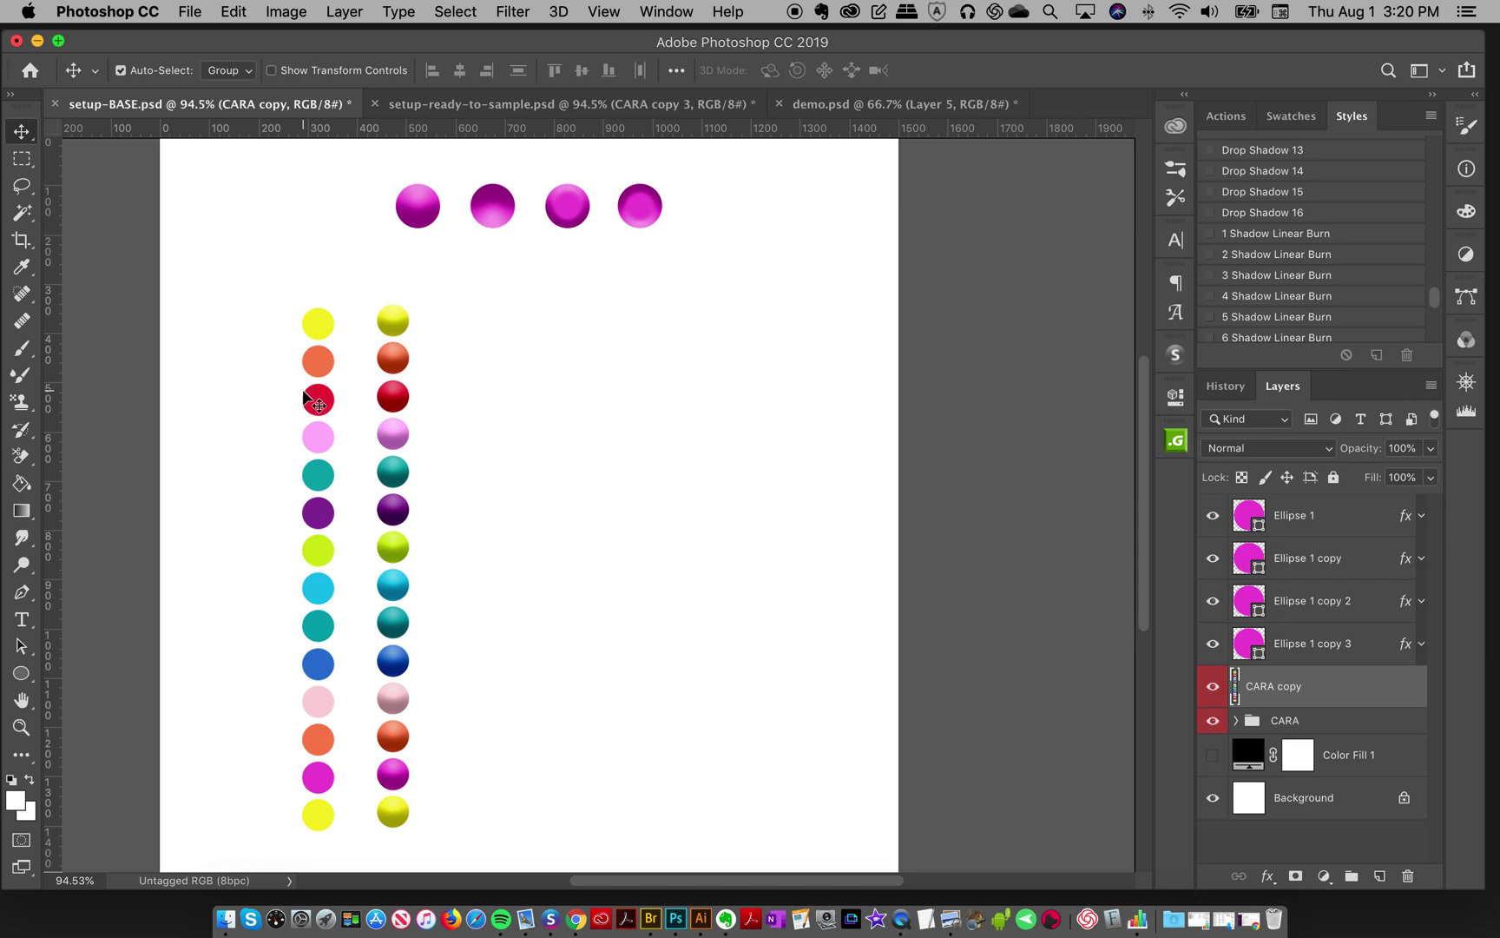
pyautogui.click(584, 103)
pyautogui.click(208, 103)
pyautogui.click(517, 104)
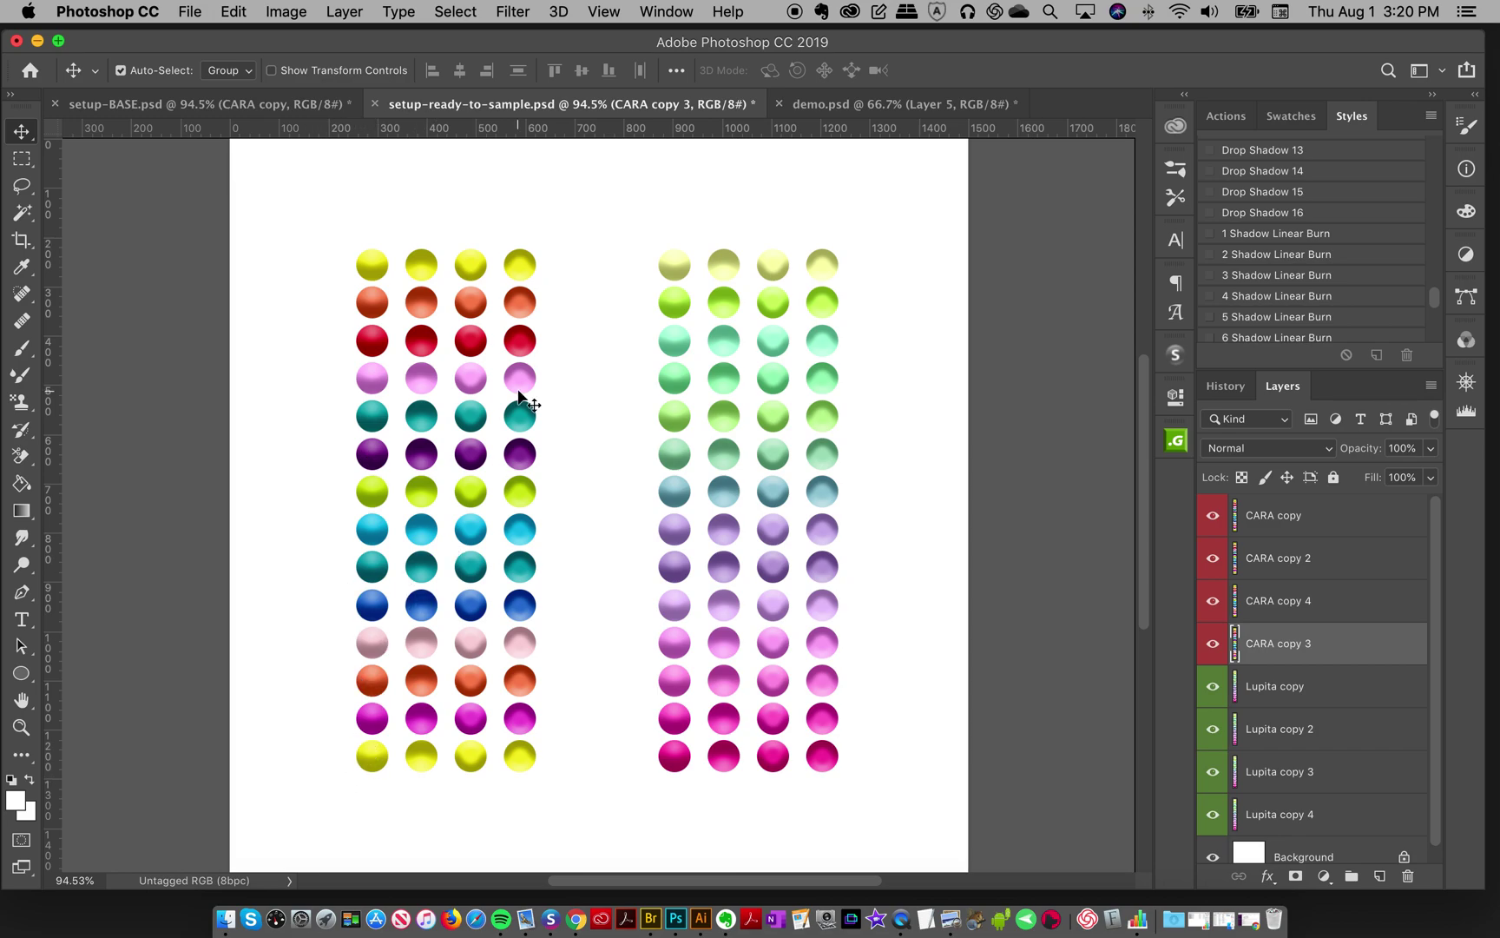
pyautogui.click(1178, 169)
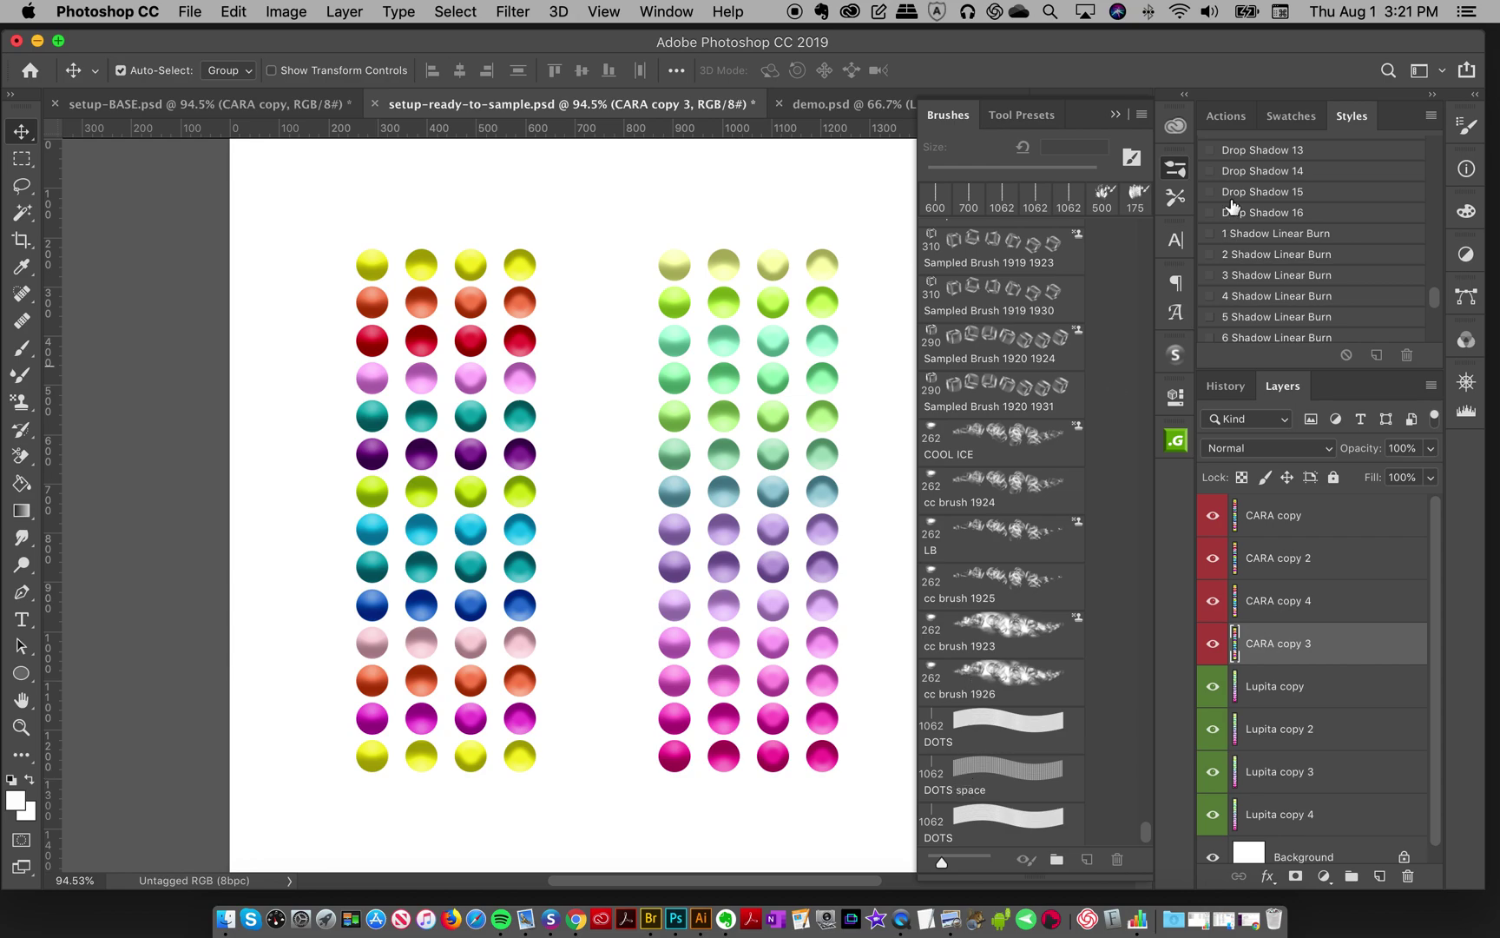
pyautogui.click(1181, 169)
pyautogui.click(892, 105)
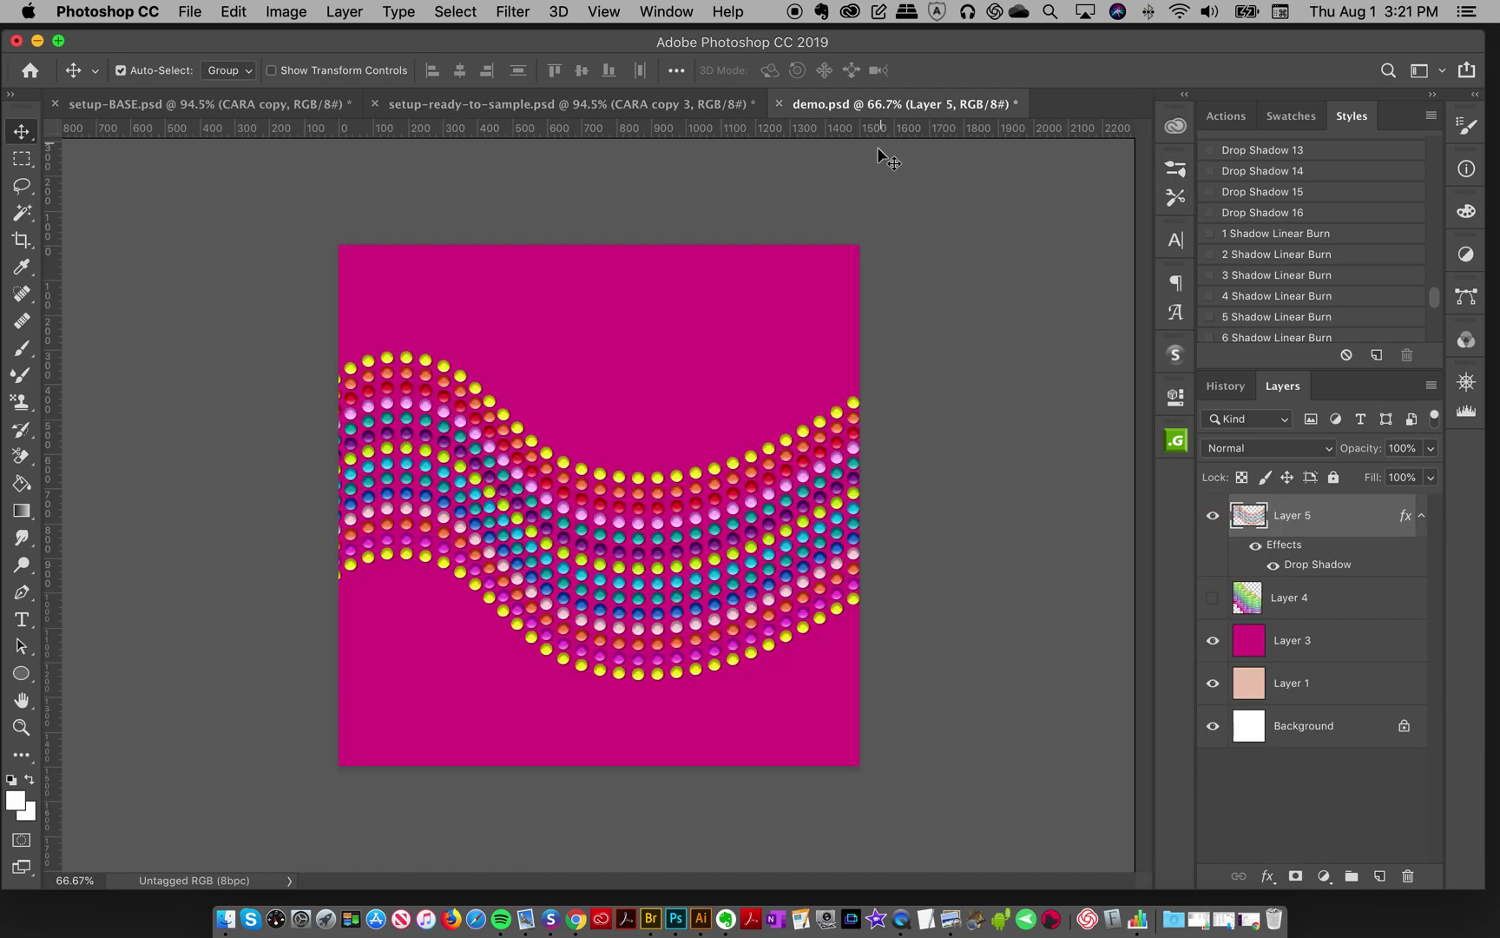